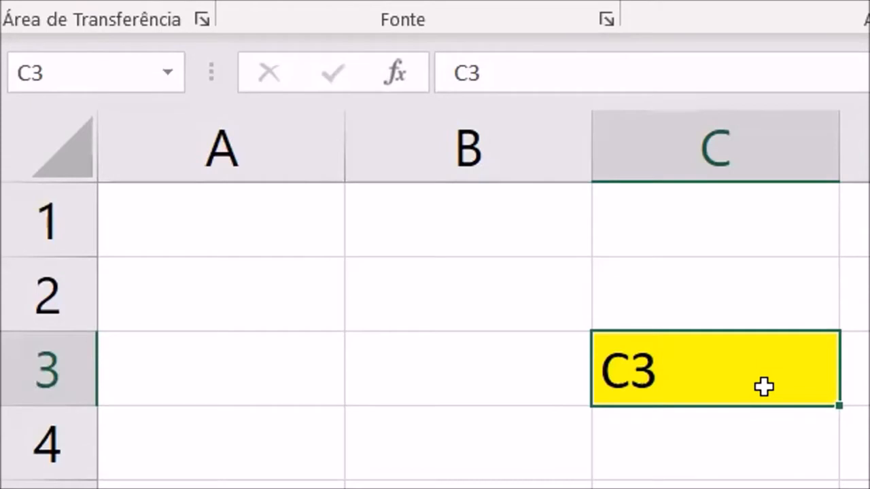
- Select cell A1, jump to cell D1 by its reference, and return to cell D3
{"action": "left_click", "coordinate": [116, 72]}
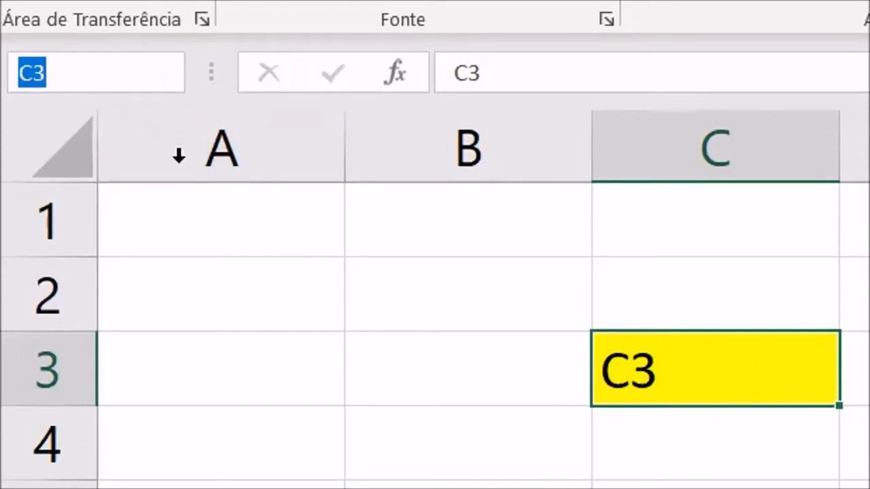
{"action": "left_click", "coordinate": [202, 216]}
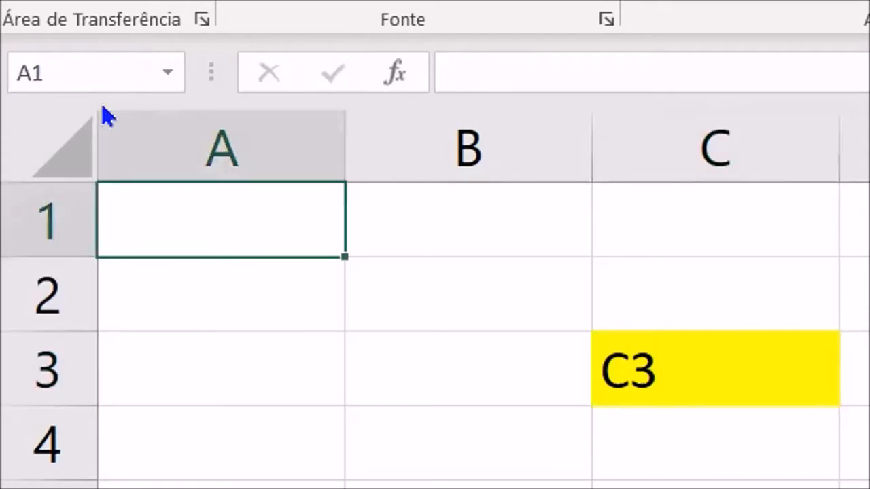
{"action": "left_click", "coordinate": [83, 60]}
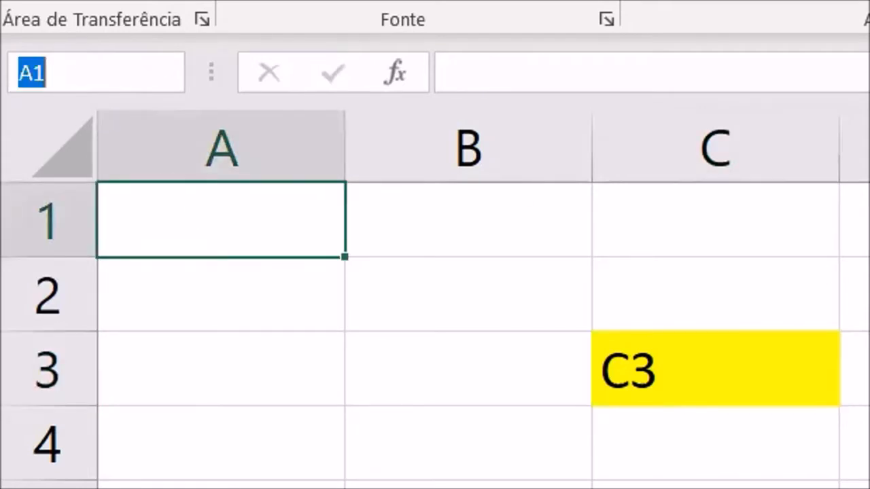
{"action": "type", "text": "D1"}
{"action": "key", "text": "Return"}
{"action": "left_click", "coordinate": [84, 65]}
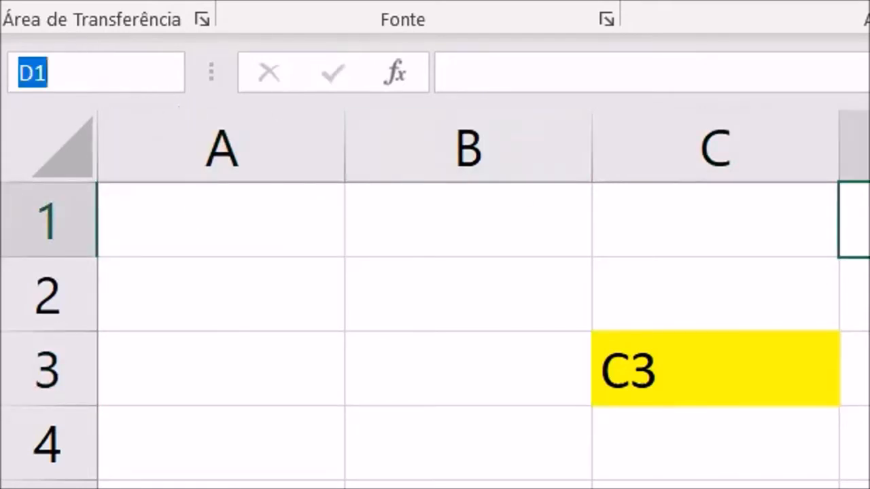
{"action": "left_click", "coordinate": [456, 422]}
{"action": "left_click", "coordinate": [858, 369]}
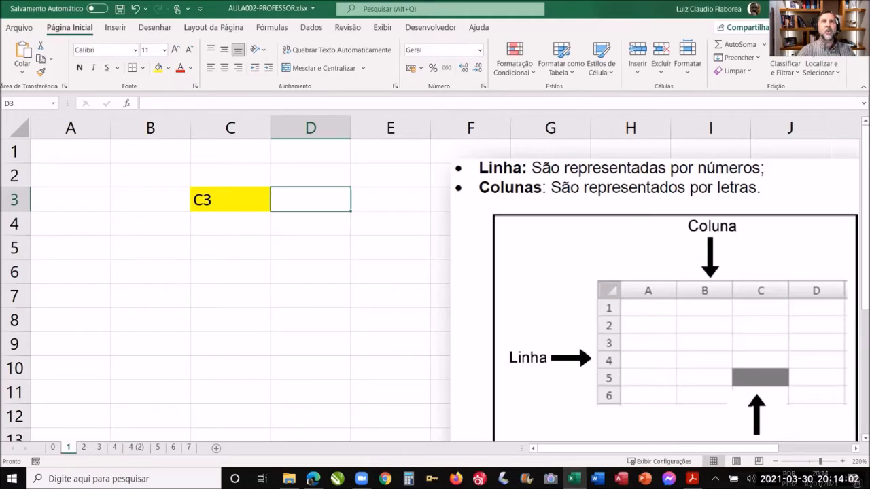
- Replace the text in the yellow cell C3 with BICICLETA
{"action": "left_click", "coordinate": [205, 199]}
{"action": "double_click", "coordinate": [209, 199]}
{"action": "left_click_drag", "start_coordinate": [211, 199], "coordinate": [193, 202]}
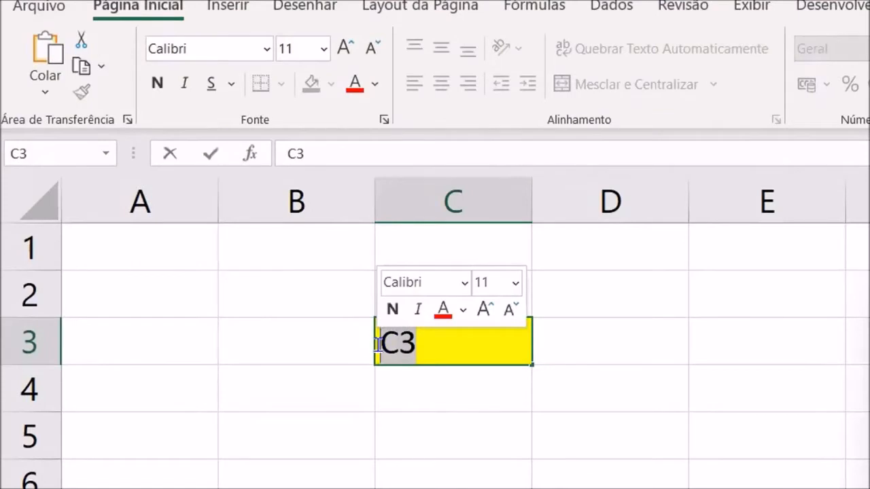
{"action": "type", "text": "BICICLETA"}
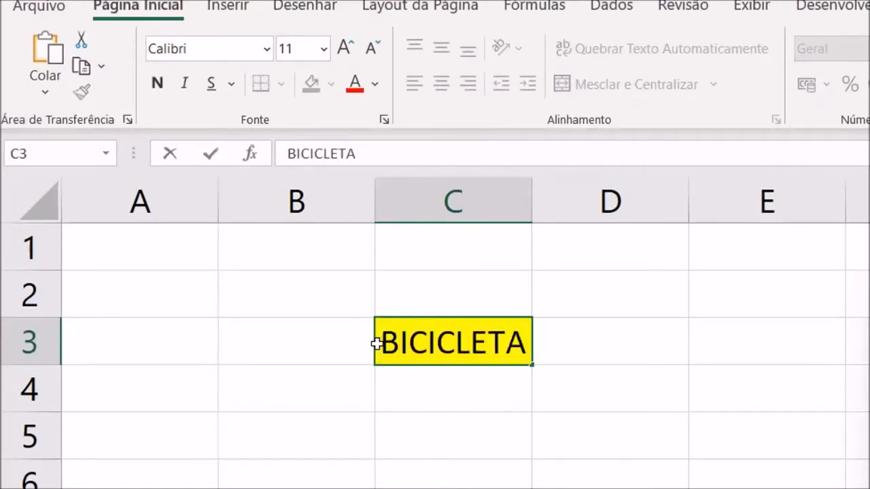
{"action": "key", "text": "Return"}
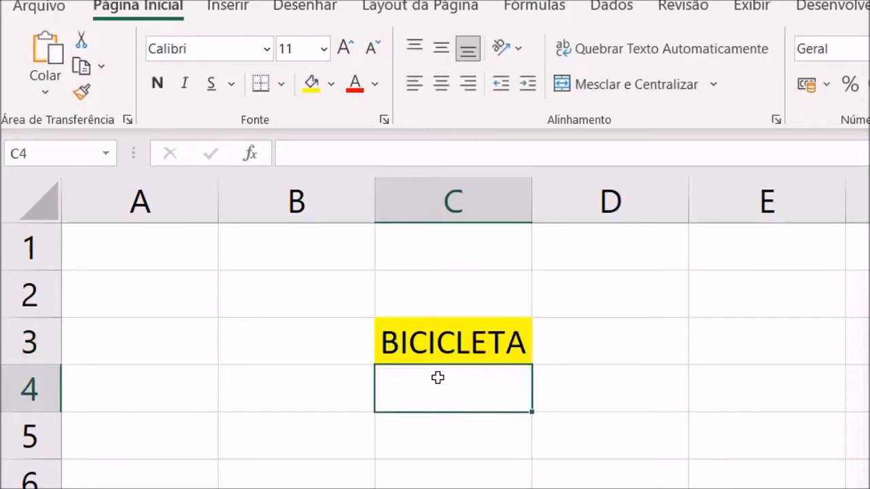
- Enter 120 in cell C4 and 30 in cell C5
{"action": "type", "text": "120"}
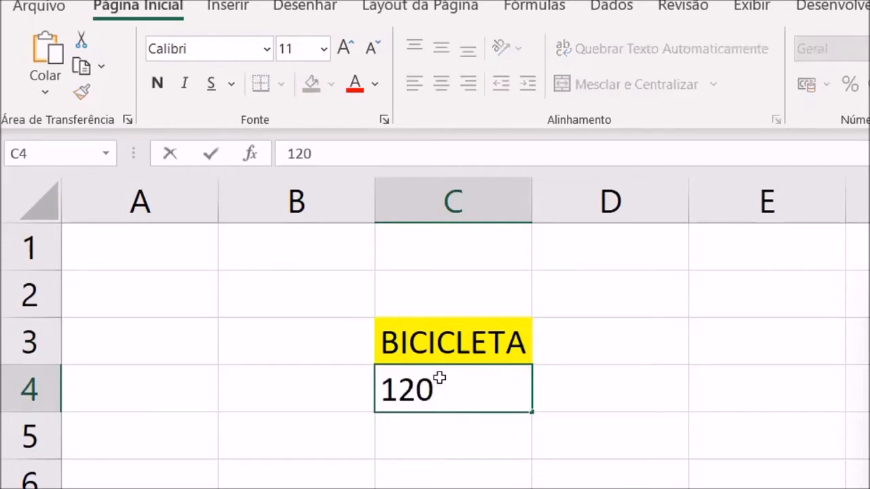
{"action": "key", "text": "Return"}
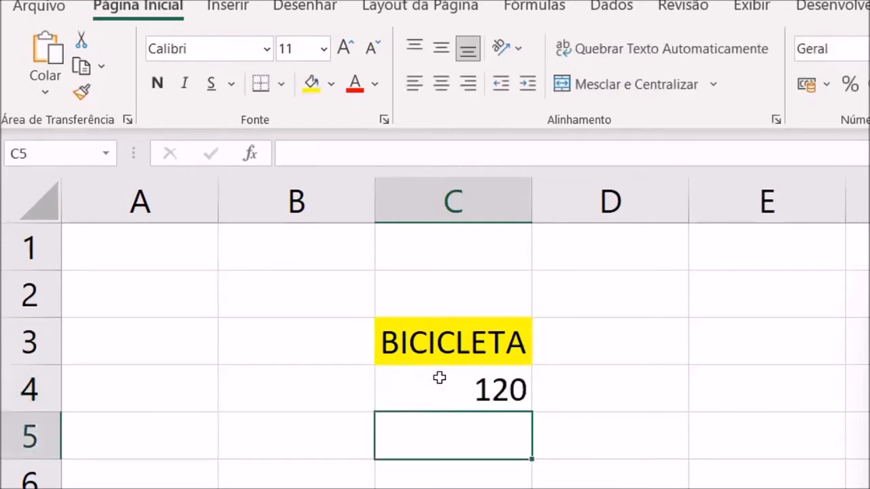
{"action": "type", "text": "30"}
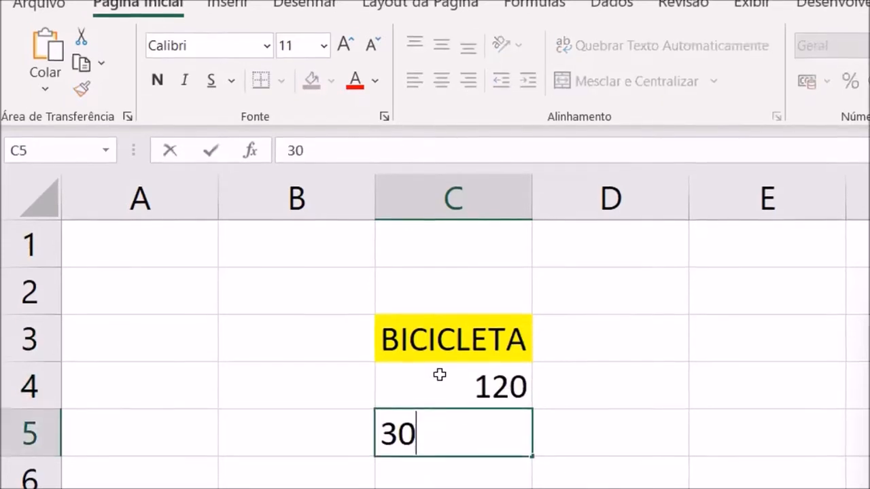
{"action": "key", "text": "Return"}
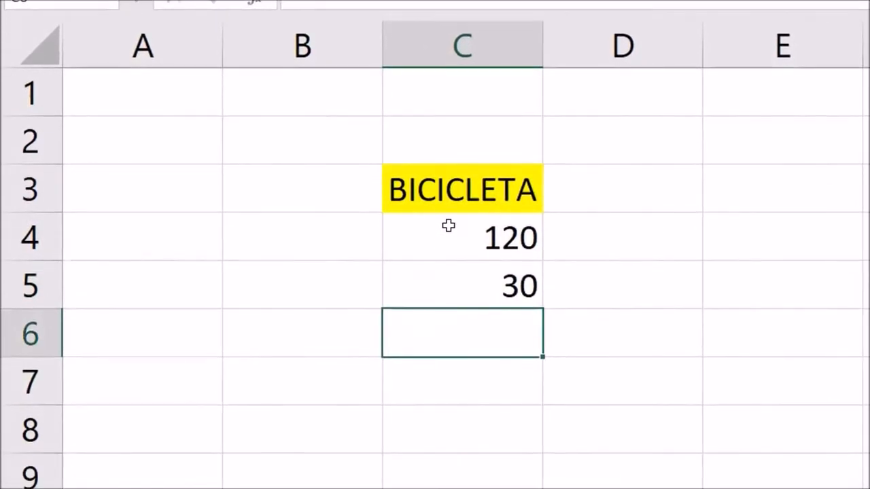
- Enter the date 30/03/2021 in cell C6 and widen column C to leave room around it
{"action": "type", "text": "30/"}
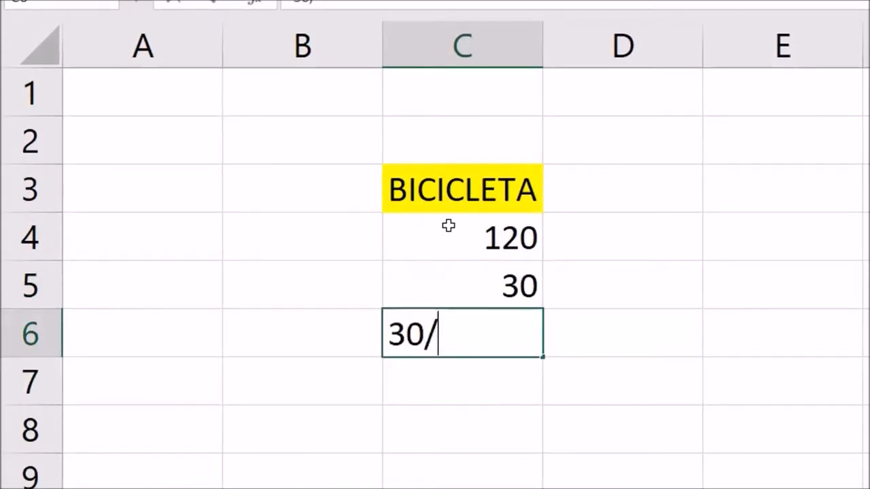
{"action": "type", "text": "03/2021"}
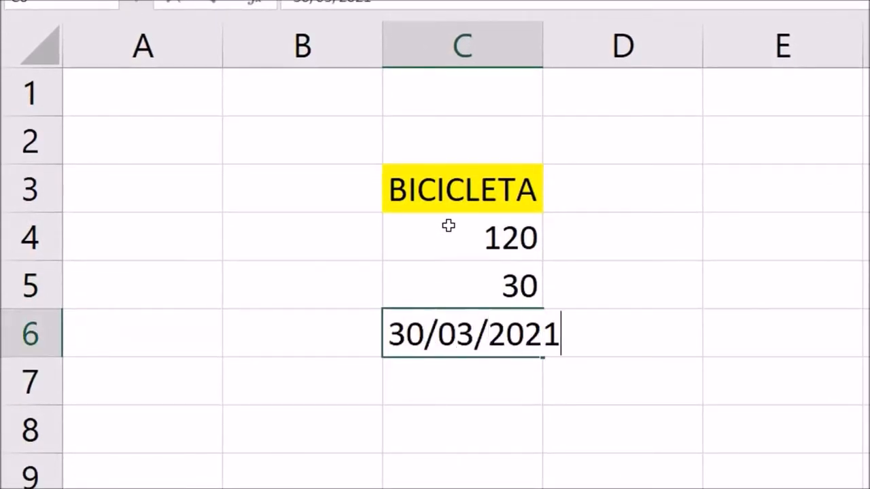
{"action": "key", "text": "Return"}
{"action": "left_click_drag", "start_coordinate": [572, 54], "coordinate": [606, 64]}
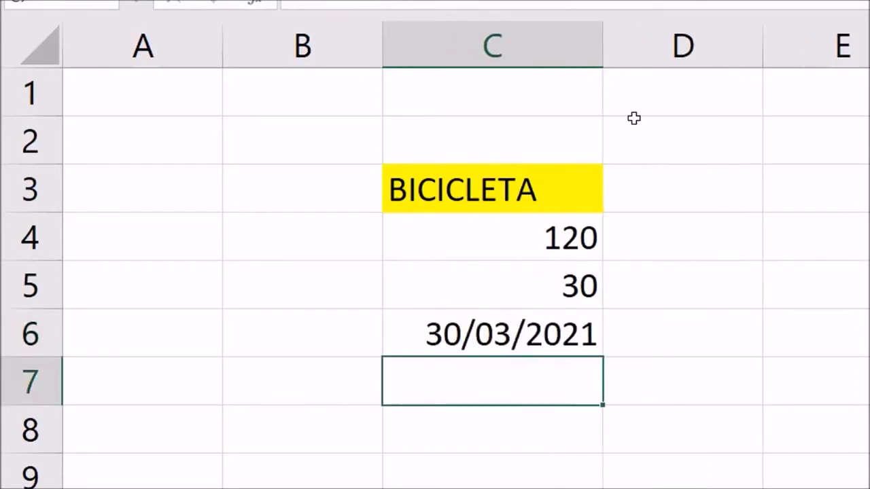
- Examine the text, number and date entries in cells C3 to C6, as a range and one by one
{"action": "left_click_drag", "start_coordinate": [548, 181], "coordinate": [519, 347]}
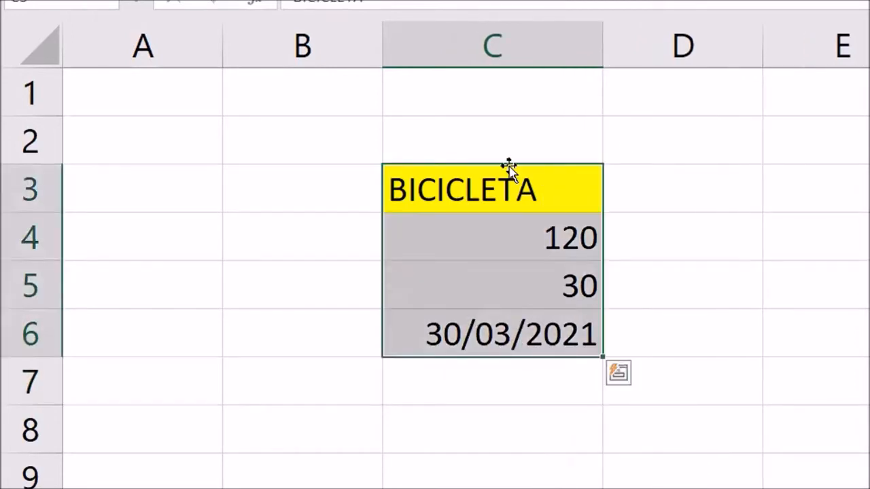
{"action": "left_click_drag", "start_coordinate": [511, 190], "coordinate": [513, 319]}
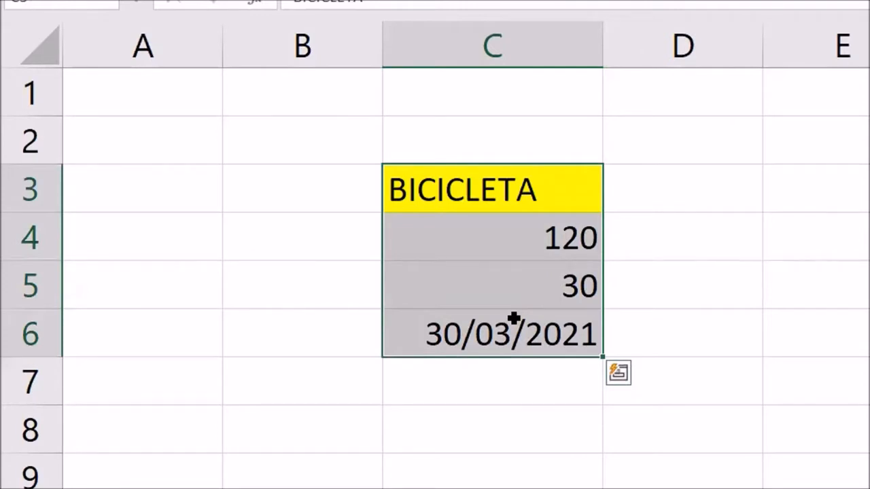
{"action": "left_click", "coordinate": [552, 201]}
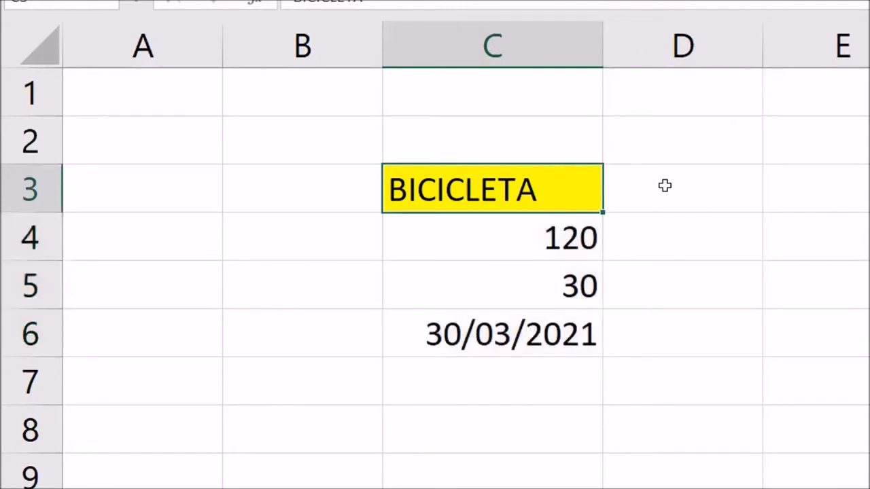
{"action": "left_click", "coordinate": [665, 185]}
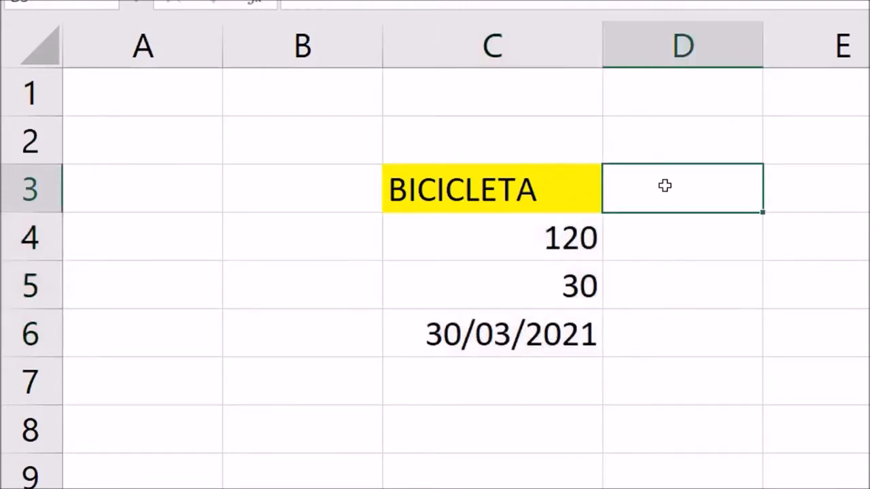
{"action": "left_click", "coordinate": [529, 195]}
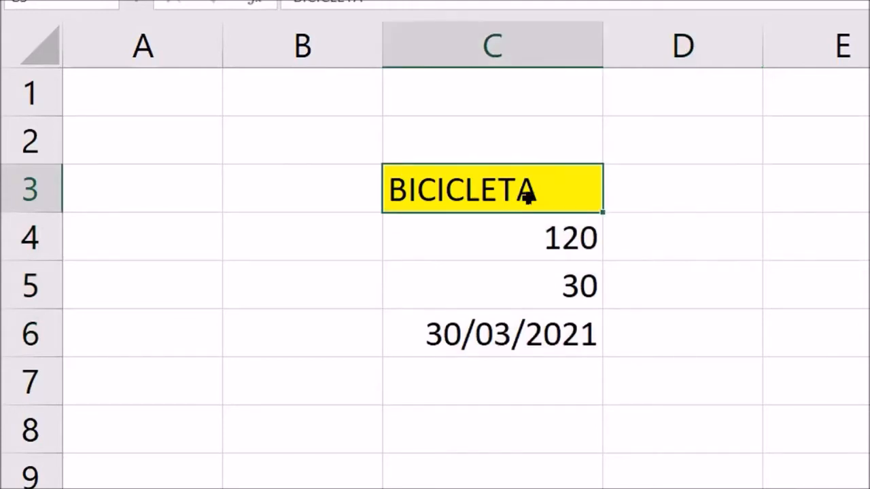
{"action": "left_click", "coordinate": [518, 238]}
{"action": "left_click", "coordinate": [513, 275]}
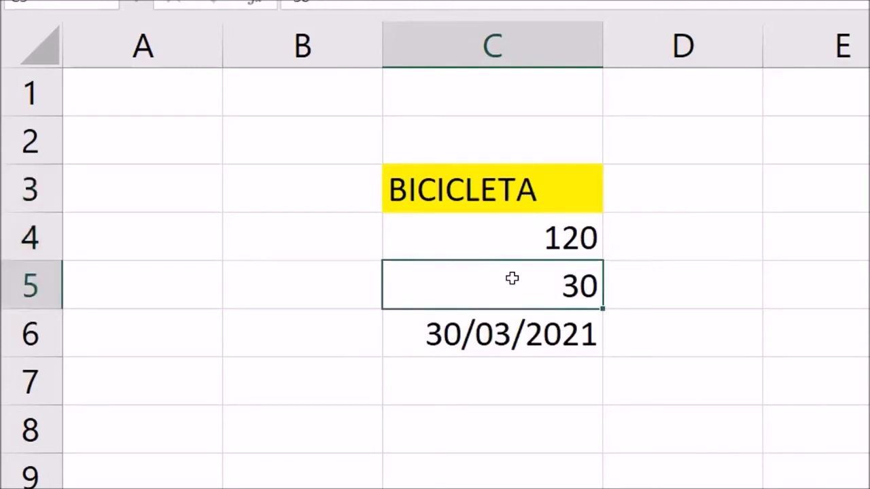
{"action": "left_click", "coordinate": [508, 345]}
- Enter 10+1 in cell C7 without a leading equals sign
{"action": "left_click", "coordinate": [504, 377]}
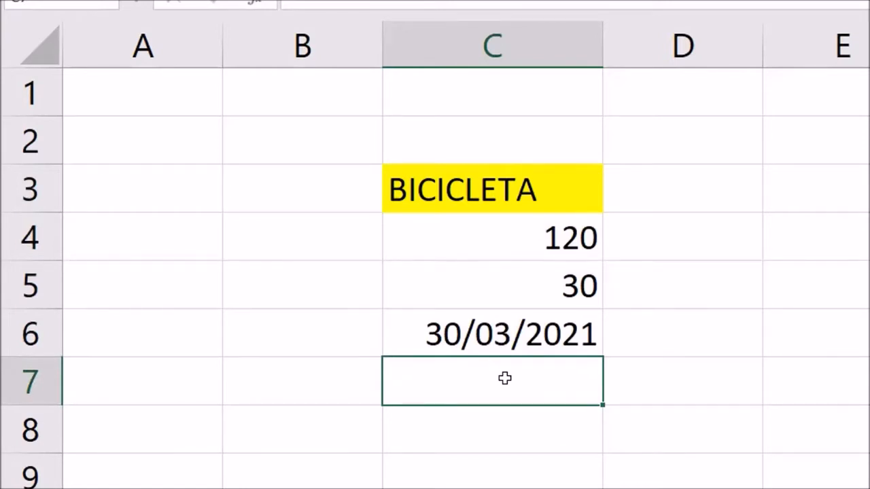
{"action": "type", "text": "="}
{"action": "key", "text": "BackSpace"}
{"action": "type", "text": "10"}
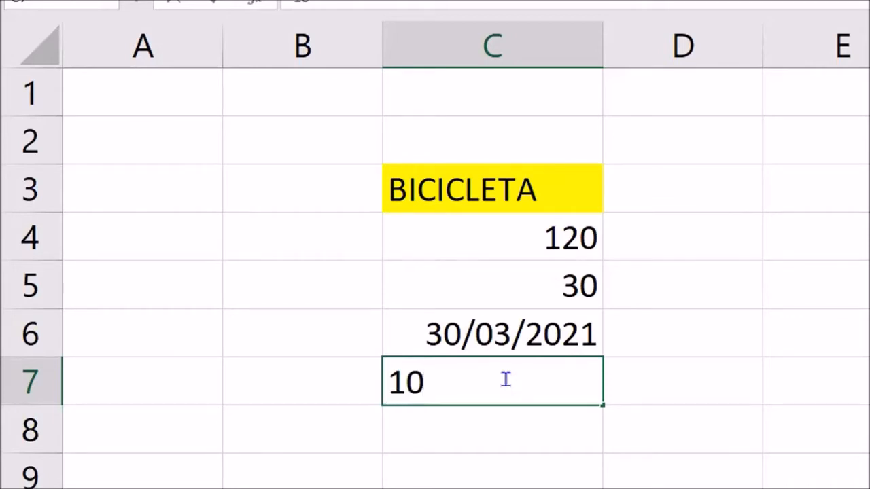
{"action": "type", "text": "+1"}
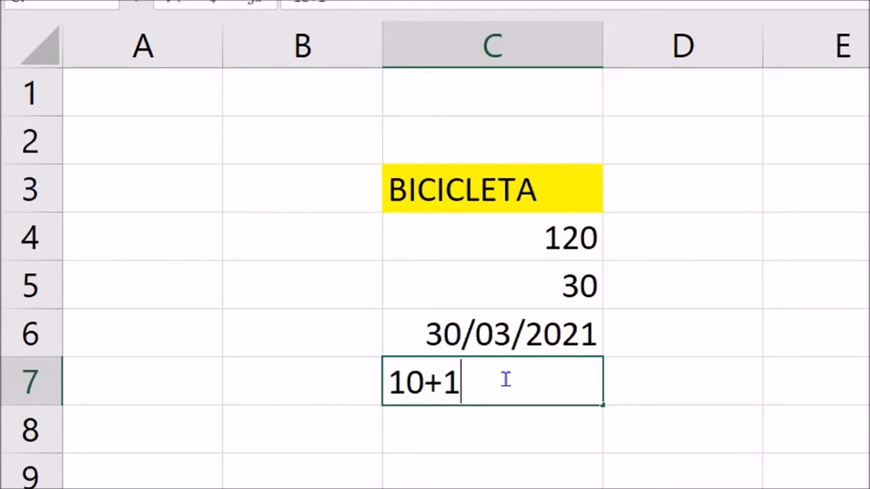
{"action": "key", "text": "Return"}
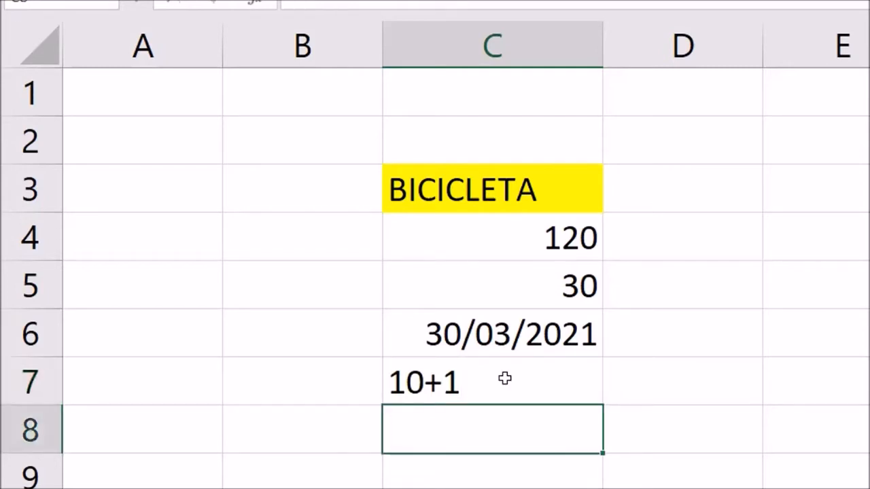
- Replace the content of cell C7 with the formula =10+1
{"action": "left_click", "coordinate": [504, 378]}
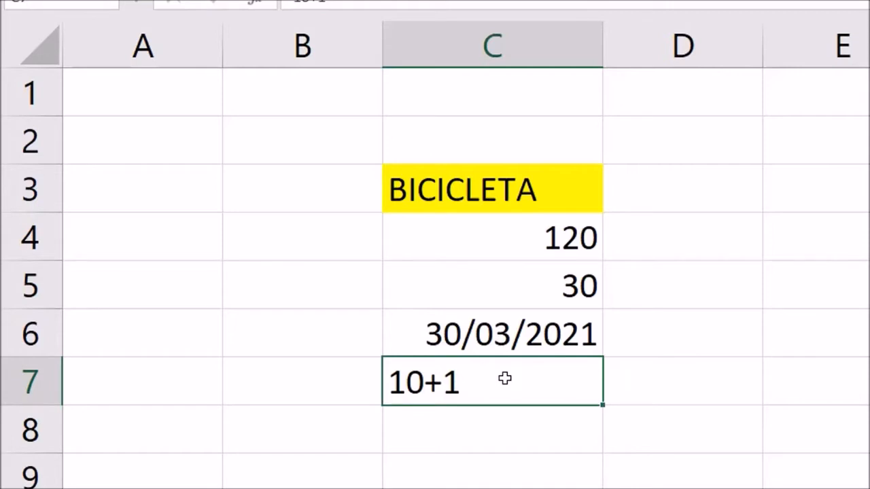
{"action": "double_click", "coordinate": [505, 379]}
{"action": "left_click_drag", "start_coordinate": [502, 380], "coordinate": [396, 381]}
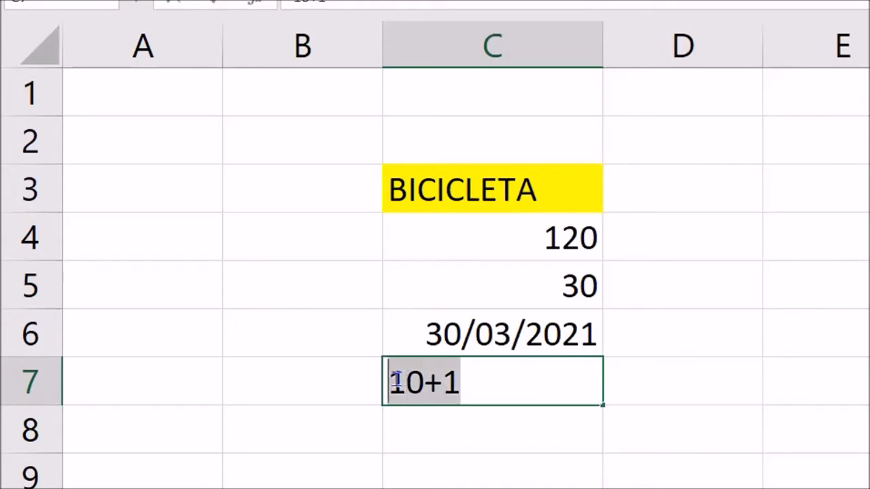
{"action": "key", "text": "BackSpace"}
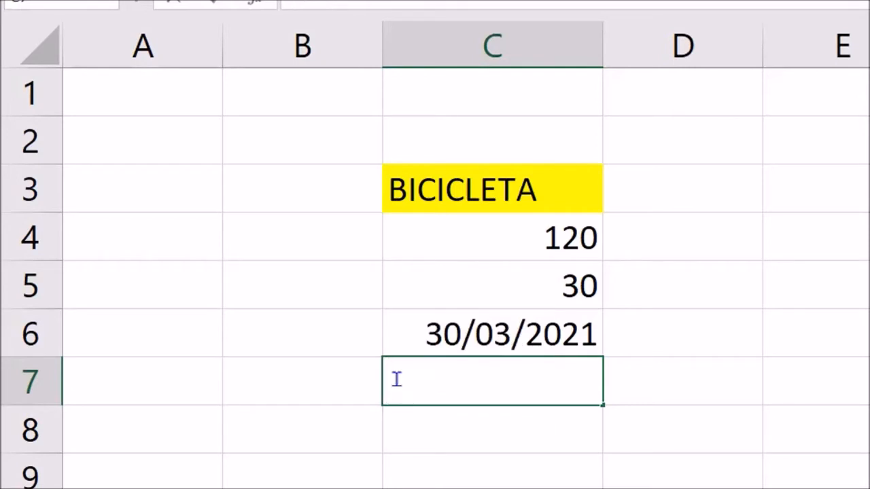
{"action": "type", "text": "=10+1"}
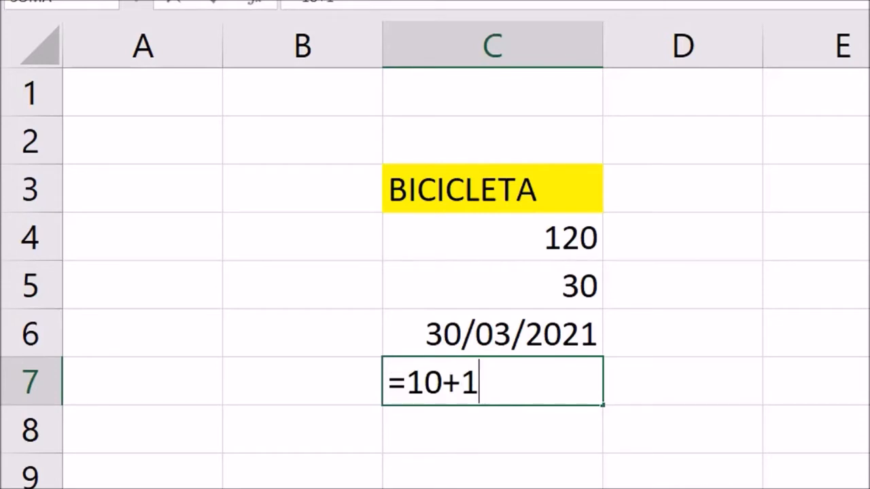
{"action": "key", "text": "Return"}
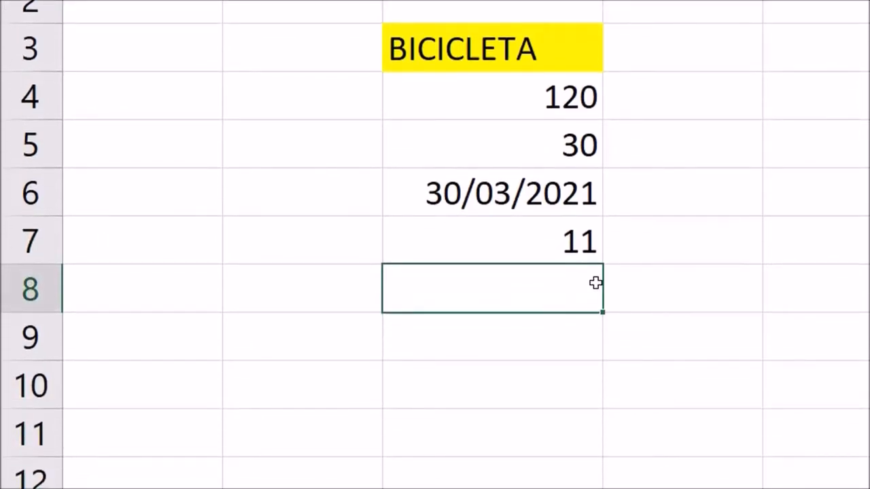
- Enter a SOMA formula in cell C8 that adds cells C4 and C5 as two separate arguments
{"action": "left_click_drag", "start_coordinate": [554, 99], "coordinate": [558, 128]}
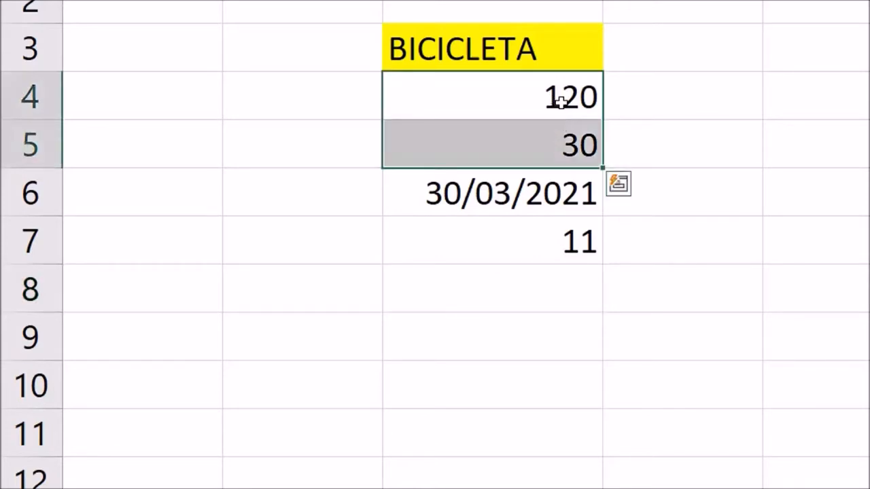
{"action": "left_click", "coordinate": [551, 101]}
{"action": "left_click", "coordinate": [545, 125]}
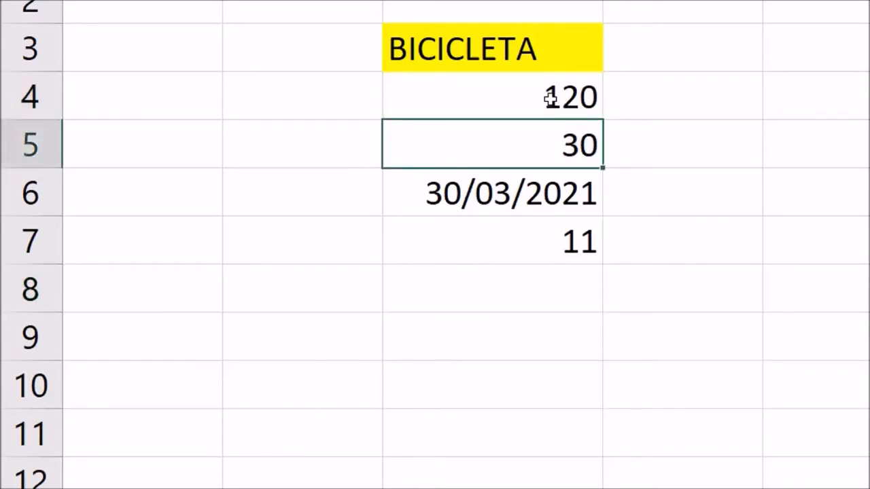
{"action": "left_click", "coordinate": [549, 92]}
{"action": "left_click", "coordinate": [536, 145]}
{"action": "left_click", "coordinate": [501, 284]}
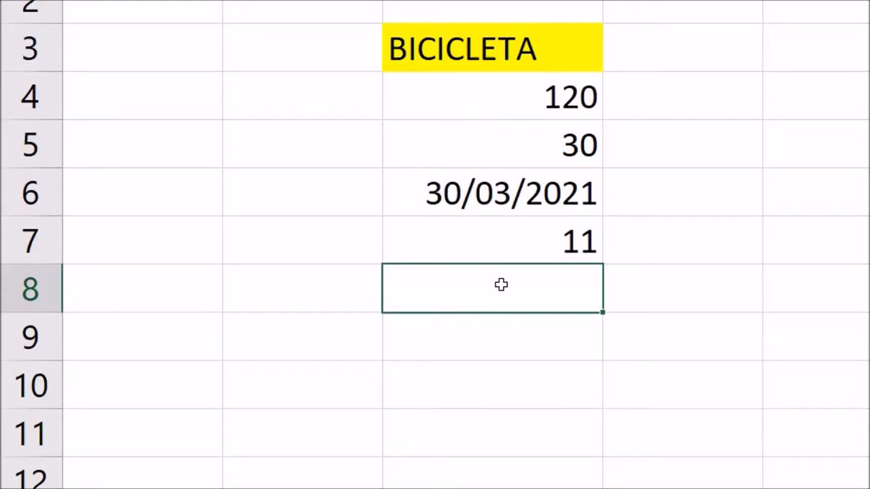
{"action": "type", "text": "=SOMA"}
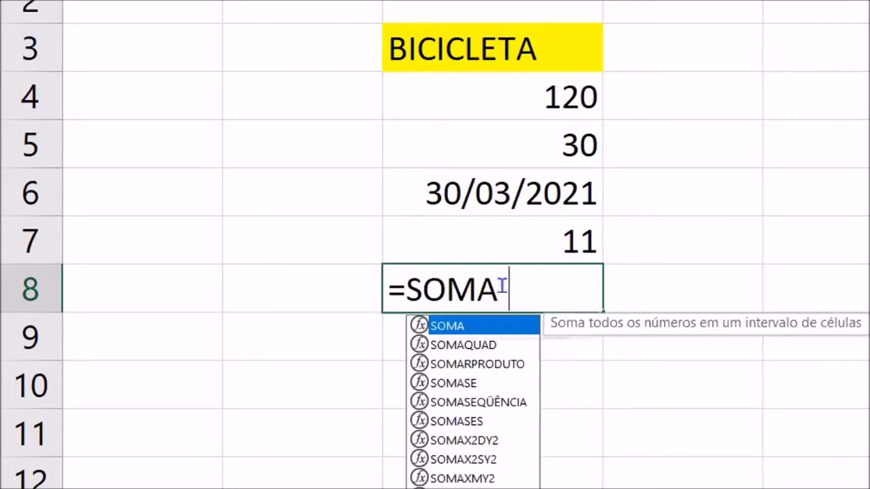
{"action": "type", "text": "("}
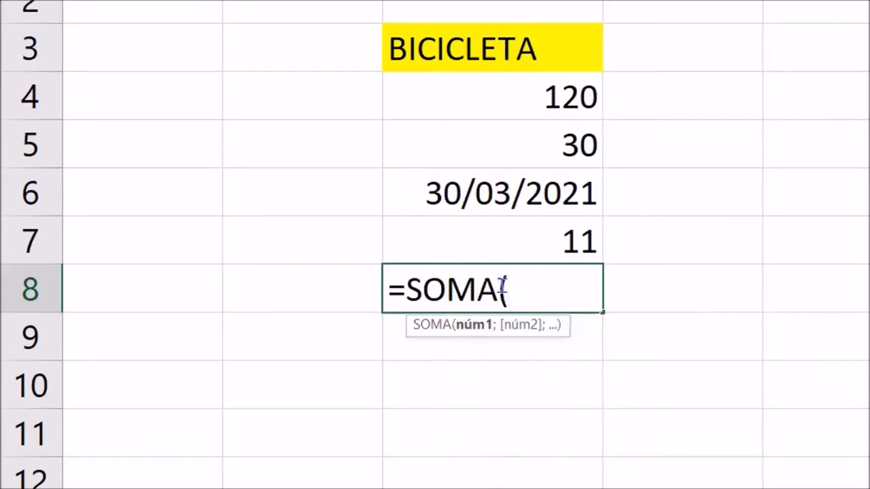
{"action": "left_click", "coordinate": [489, 110]}
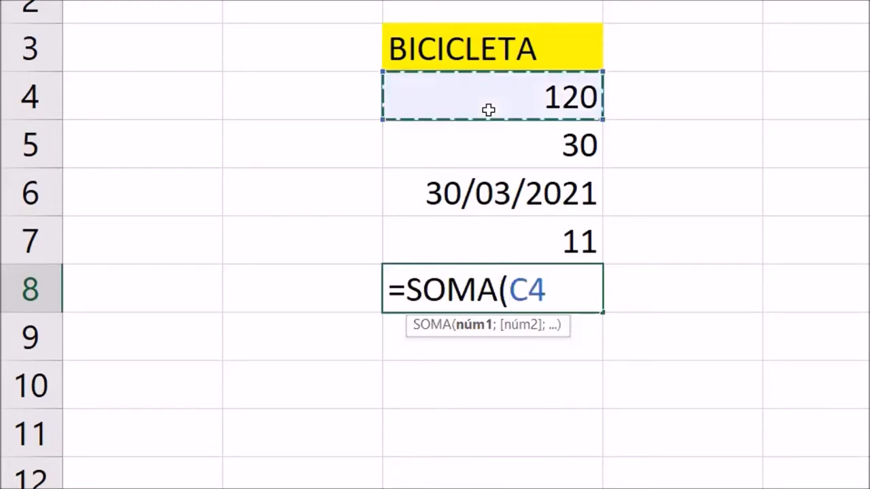
{"action": "type", "text": ";"}
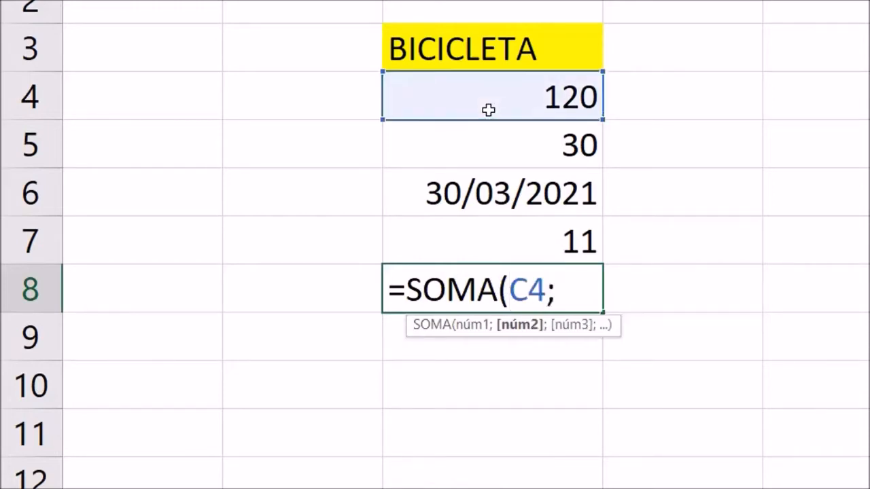
{"action": "left_click", "coordinate": [494, 153]}
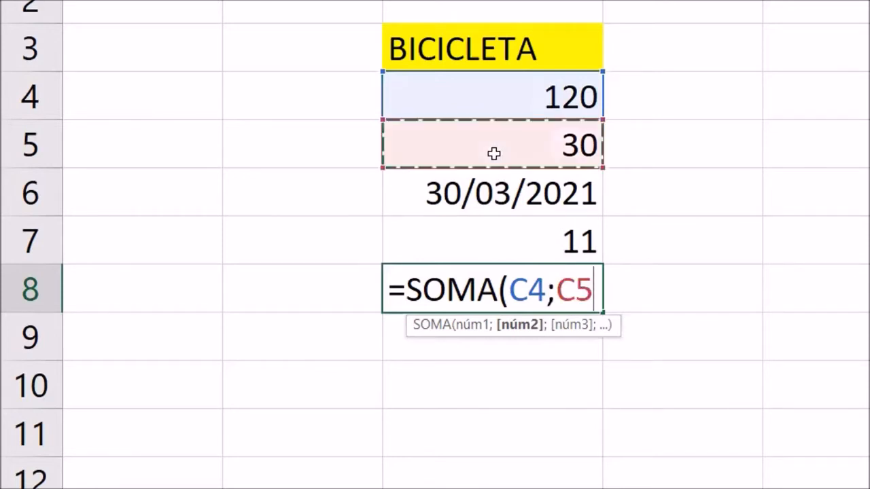
{"action": "key", "text": "Return"}
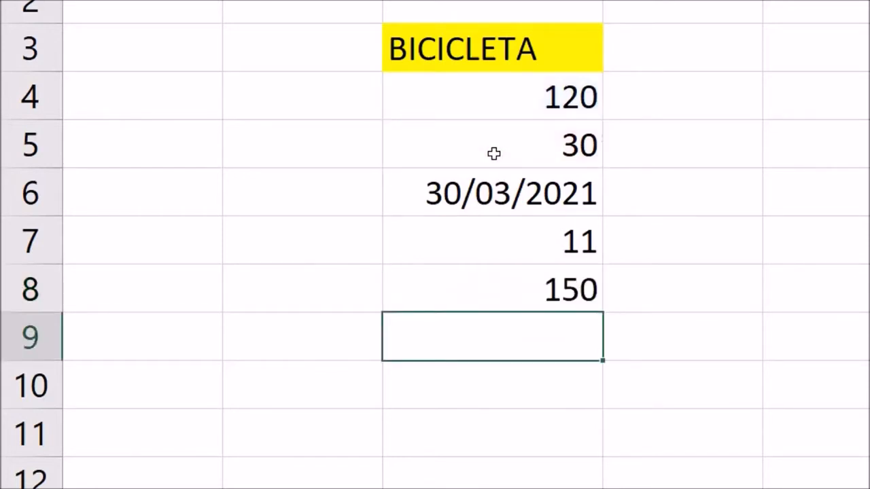
- Enter a SOMA formula in cell C9 that adds the range C4:C5
{"action": "left_click", "coordinate": [501, 93]}
{"action": "left_click", "coordinate": [503, 146]}
{"action": "left_click", "coordinate": [525, 299]}
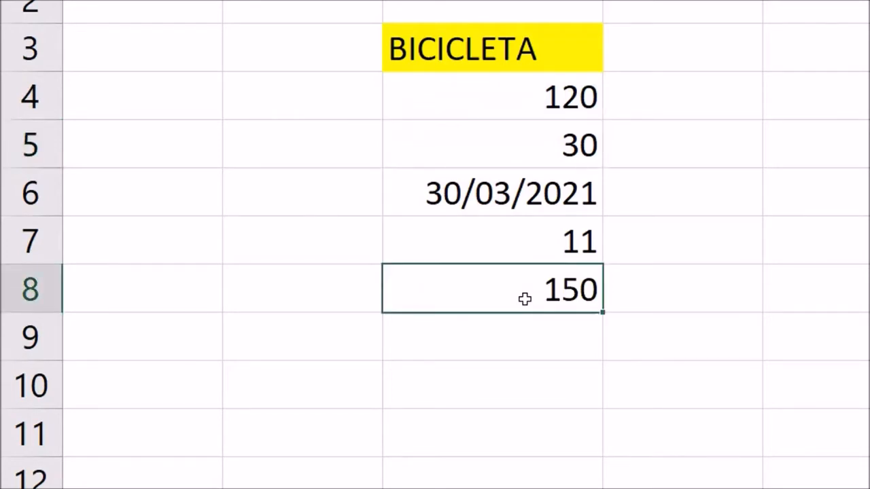
{"action": "left_click", "coordinate": [539, 333]}
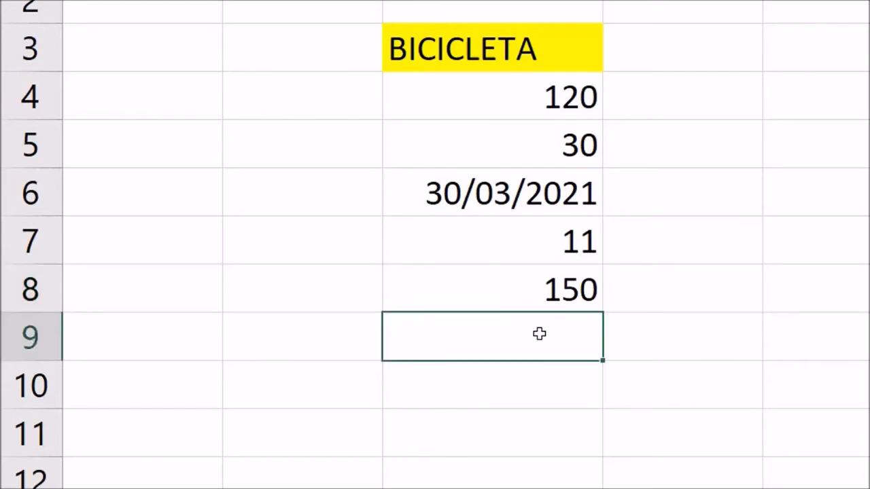
{"action": "type", "text": "="}
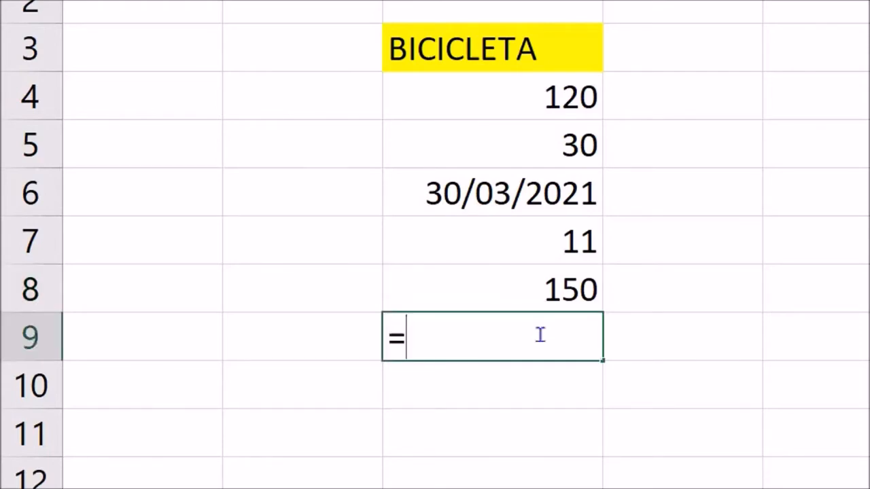
{"action": "type", "text": "SOMA("}
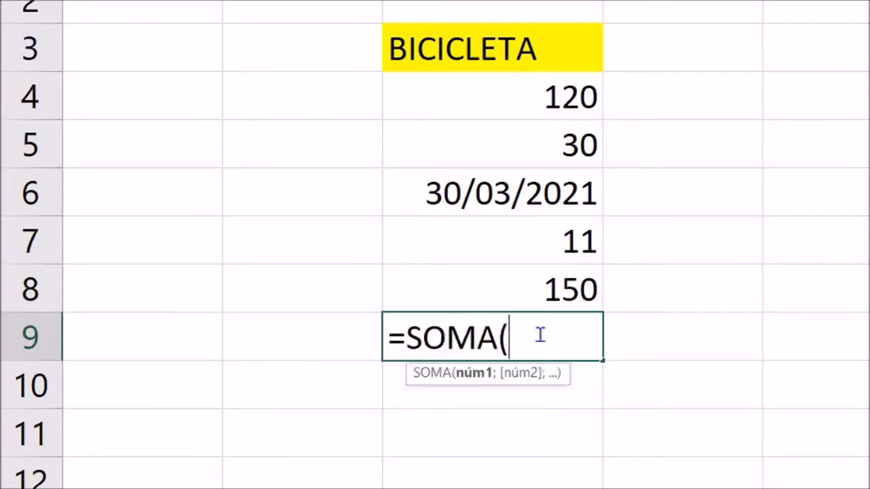
{"action": "left_click", "coordinate": [535, 110]}
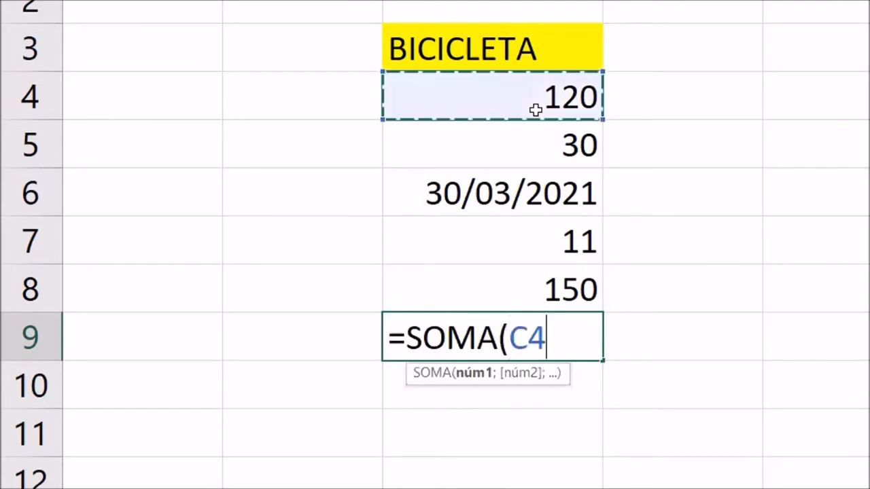
{"action": "left_click_drag", "start_coordinate": [535, 110], "coordinate": [532, 144]}
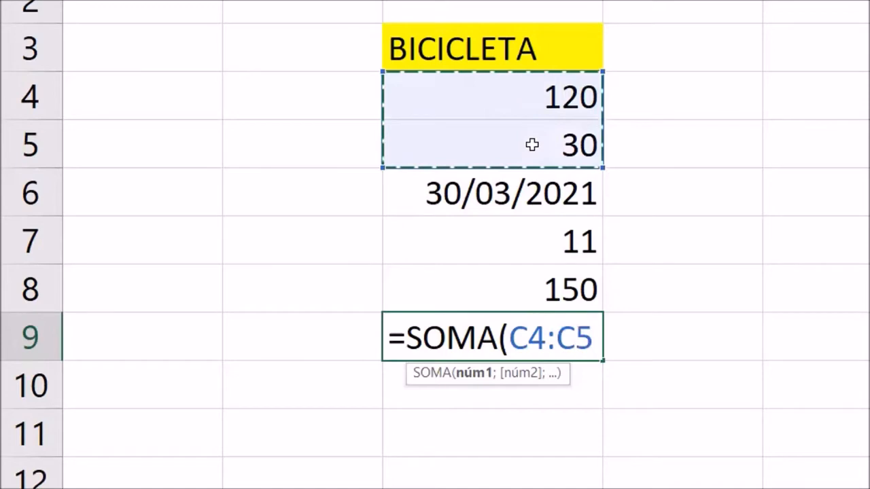
{"action": "key", "text": "Return"}
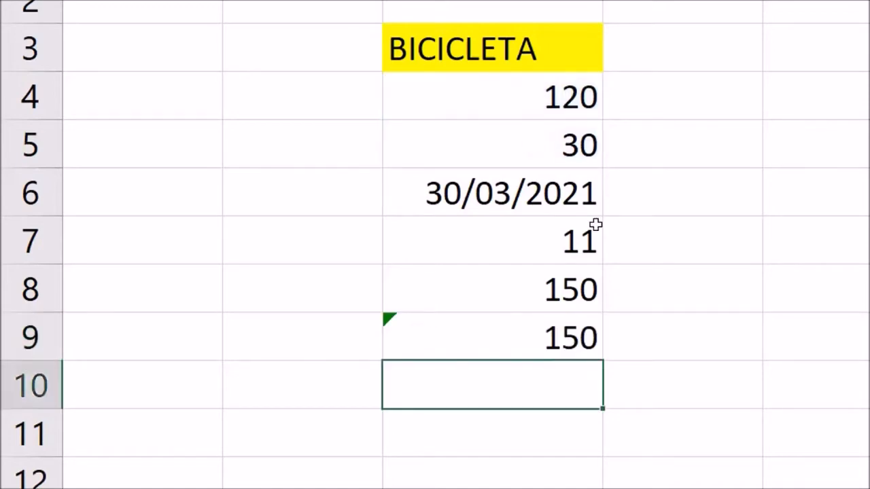
- Examine how the SOMA formulas in cells C8 and C9 reference cells C4 and C5, including their separators
{"action": "double_click", "coordinate": [558, 289]}
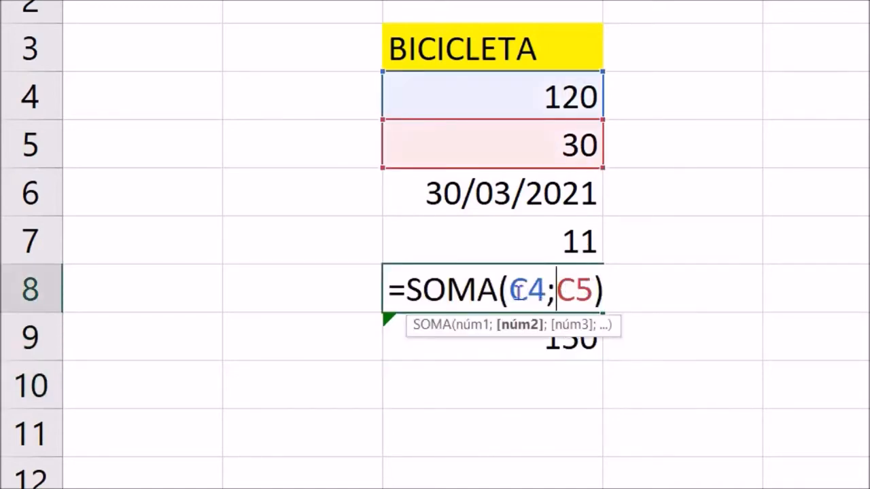
{"action": "left_click_drag", "start_coordinate": [508, 291], "coordinate": [536, 291]}
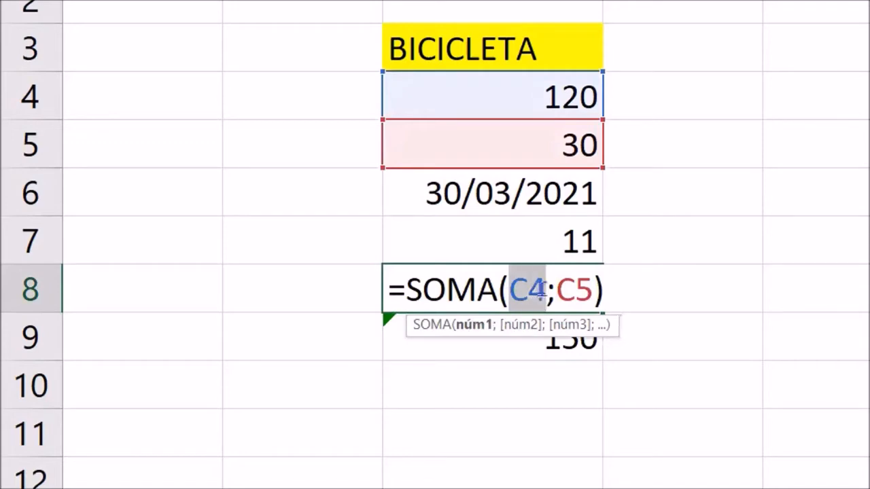
{"action": "left_click", "coordinate": [569, 291]}
{"action": "double_click", "coordinate": [571, 291]}
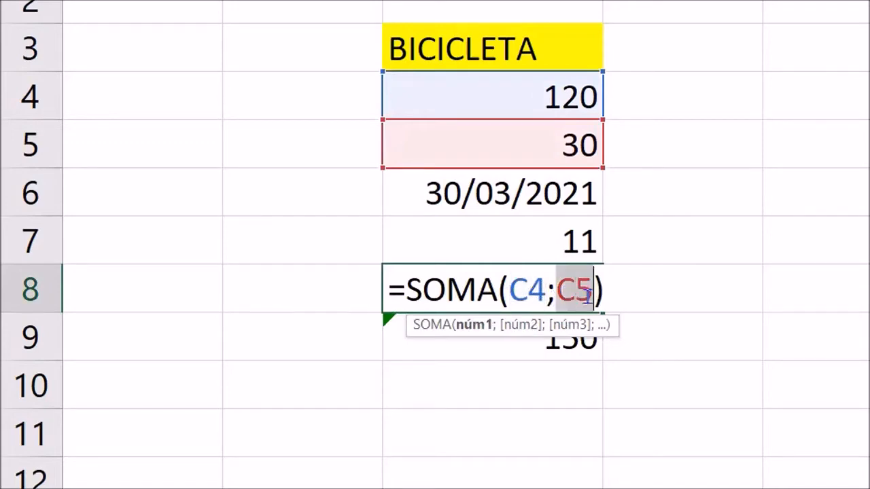
{"action": "left_click", "coordinate": [710, 226]}
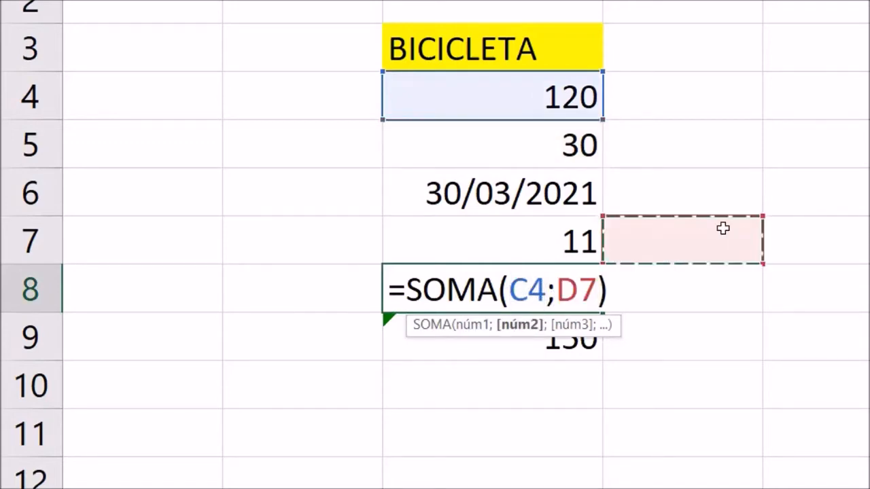
{"action": "key", "text": "Escape"}
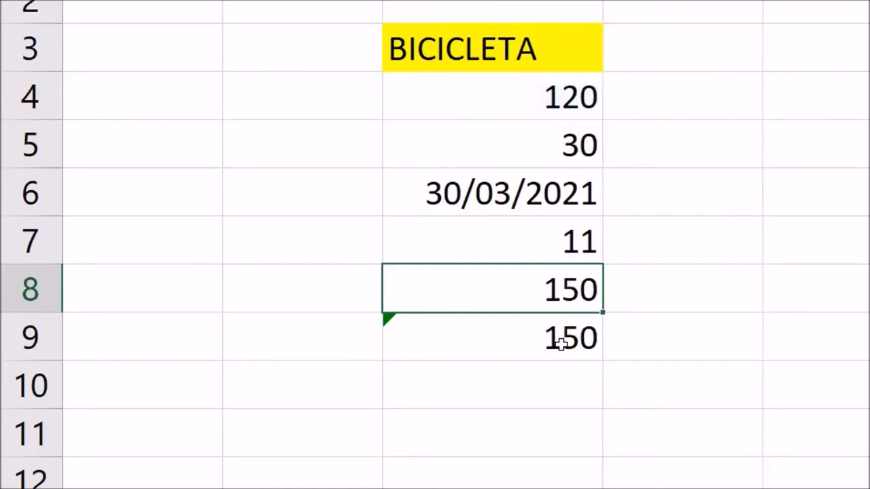
{"action": "double_click", "coordinate": [561, 342]}
{"action": "double_click", "coordinate": [550, 338]}
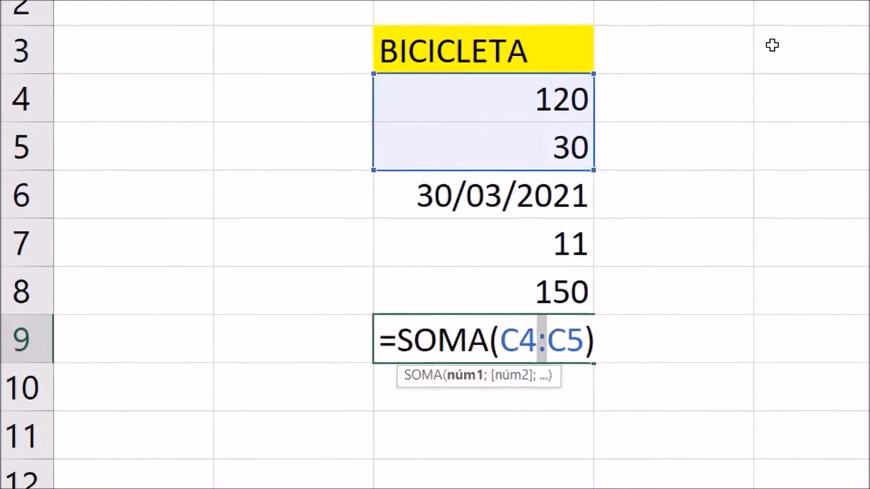
{"action": "left_click", "coordinate": [807, 42]}
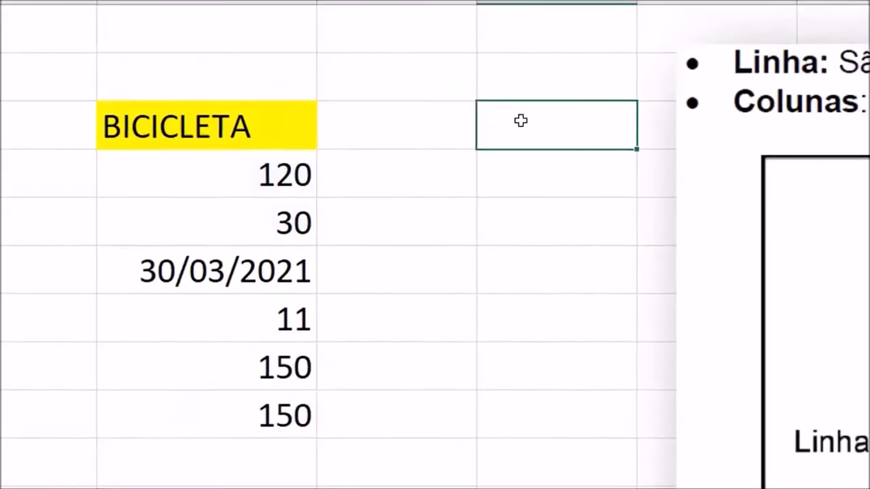
- Enter the note ";-> PARÂMETRO" in cell D3 and autofit the width of column D
{"action": "left_click", "coordinate": [426, 129]}
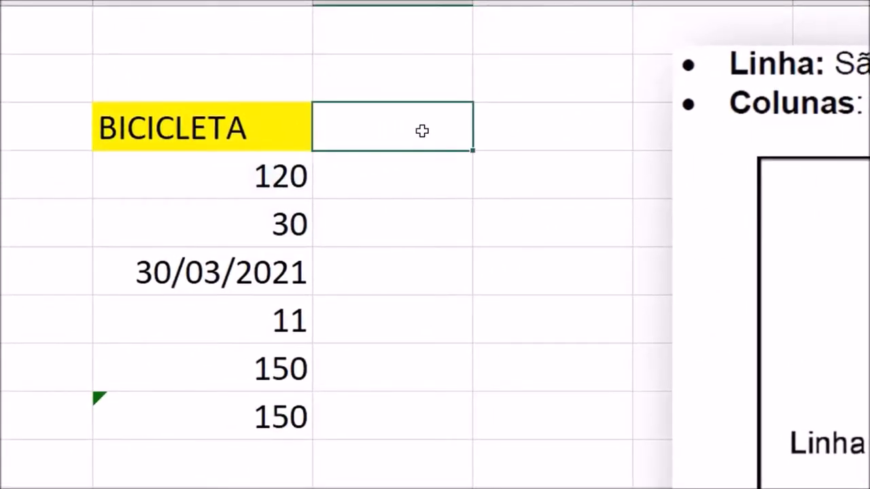
{"action": "type", "text": ";-> PAR"}
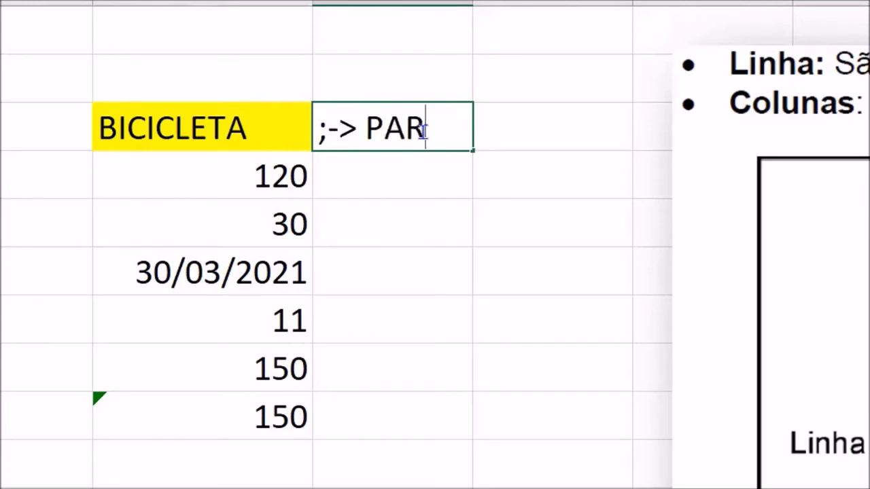
{"action": "type", "text": "ÂMETRO"}
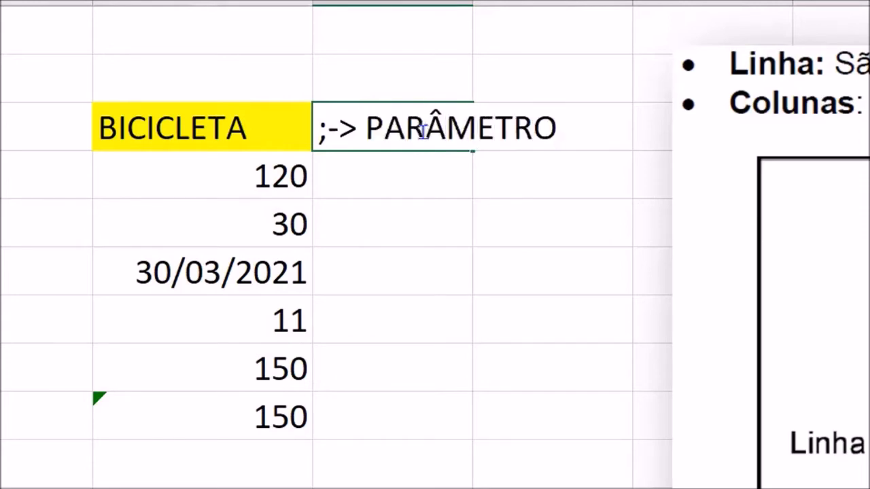
{"action": "key", "text": "Return"}
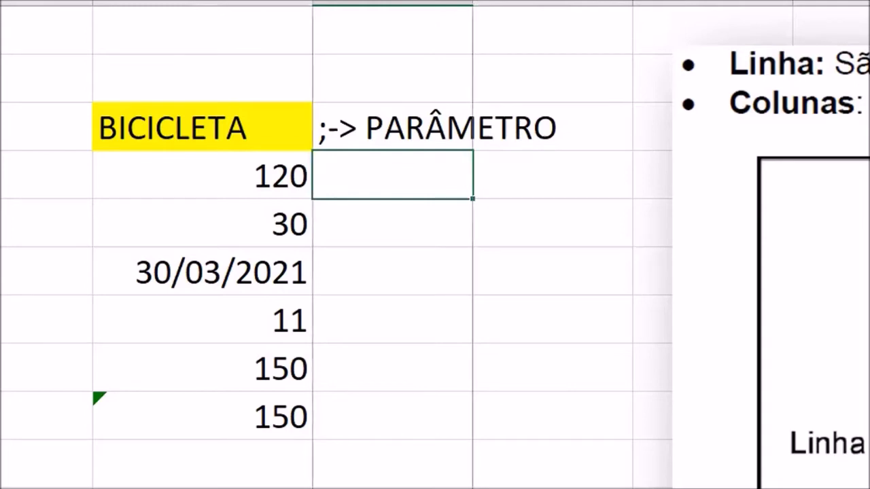
{"action": "double_click", "coordinate": [472, 2]}
- Put the semicolon in cell D3 in double quotes so the note reads ";" -> PARÂMETRO
{"action": "left_click", "coordinate": [342, 126]}
{"action": "double_click", "coordinate": [322, 128]}
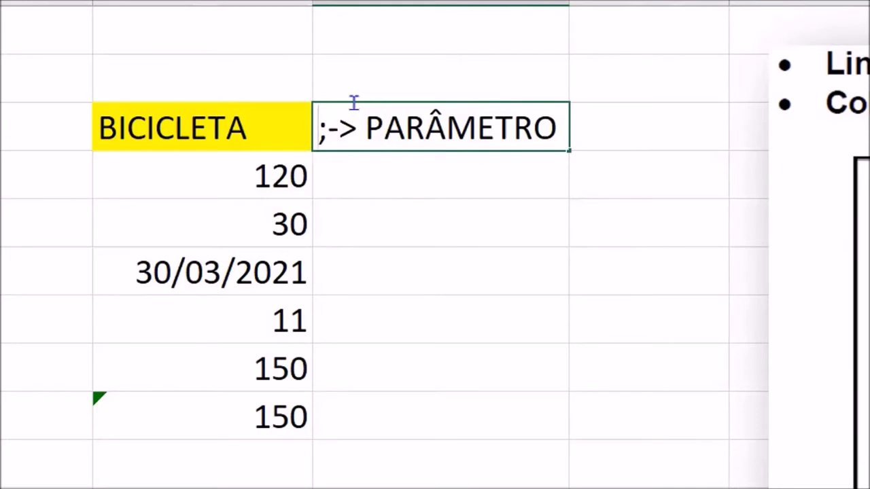
{"action": "type", "text": "\""}
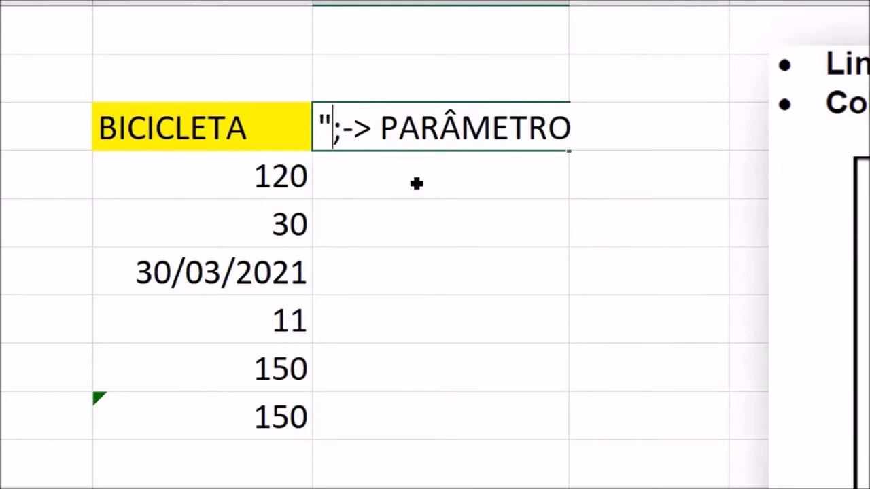
{"action": "left_click", "coordinate": [342, 133]}
{"action": "type", "text": "\""}
- Enter the note ":" -> DE - ATÉ in cell D4, with the colon in double quotes
{"action": "left_click", "coordinate": [408, 187]}
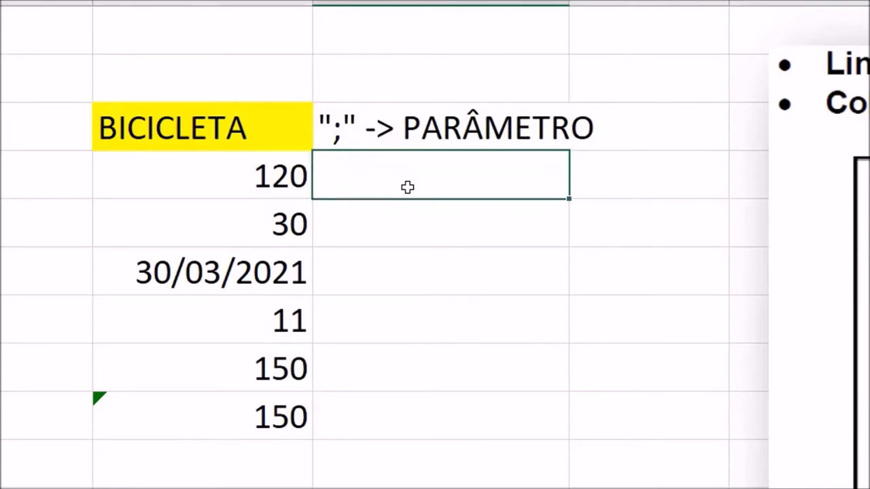
{"action": "type", "text": "\":\" -> DE "}
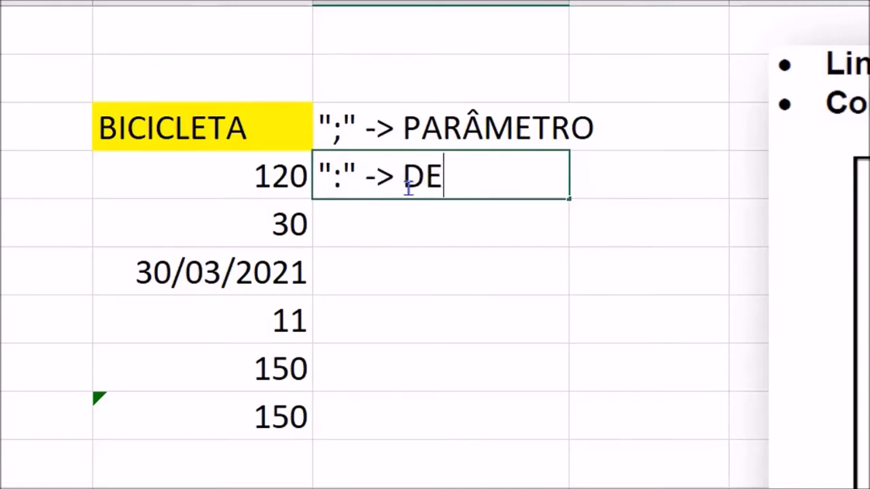
{"action": "type", "text": "- ATÉ"}
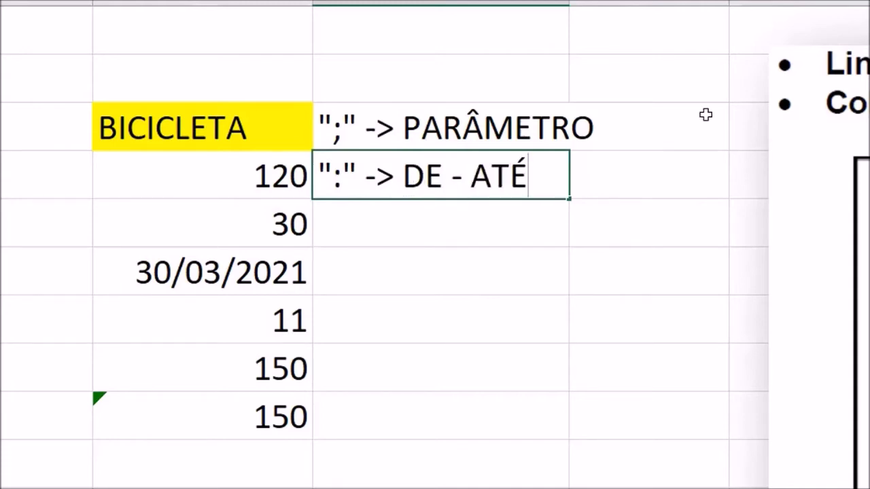
{"action": "left_click", "coordinate": [609, 271]}
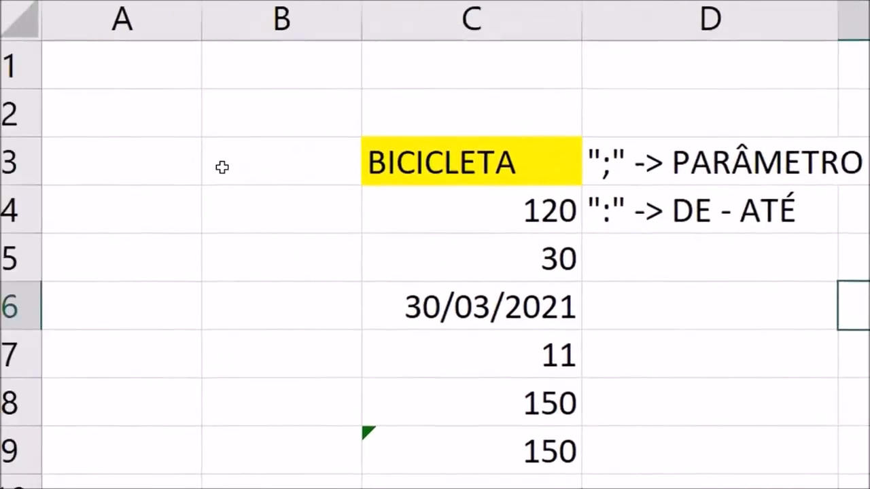
- Enter the number 2 in cell A1
{"action": "left_click", "coordinate": [222, 167]}
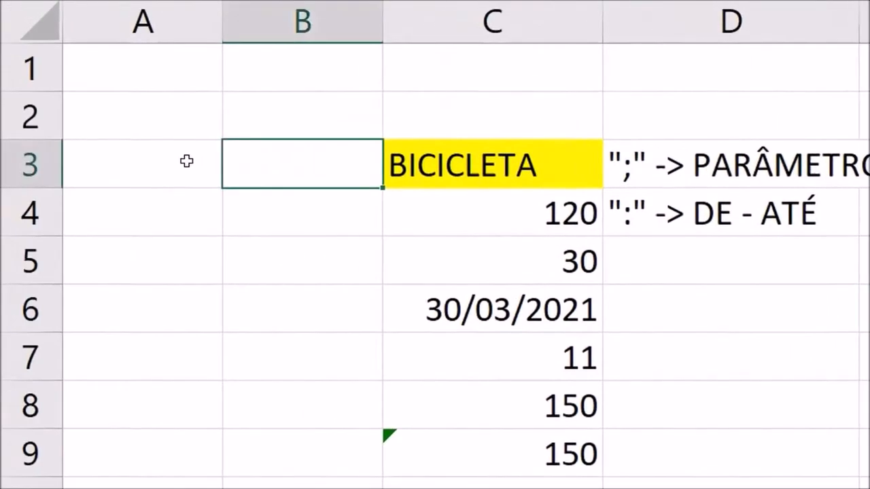
{"action": "left_click", "coordinate": [119, 158]}
{"action": "left_click", "coordinate": [161, 76]}
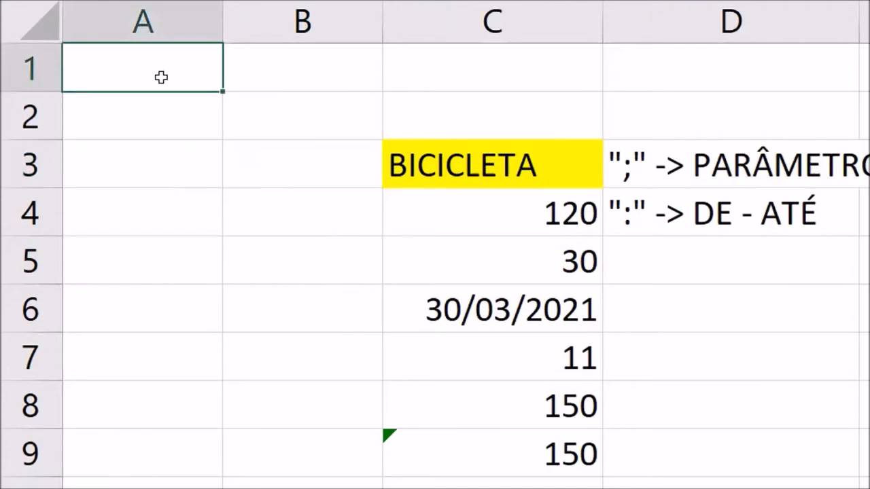
{"action": "double_click", "coordinate": [161, 76]}
{"action": "type", "text": "2"}
{"action": "key", "text": "Return"}
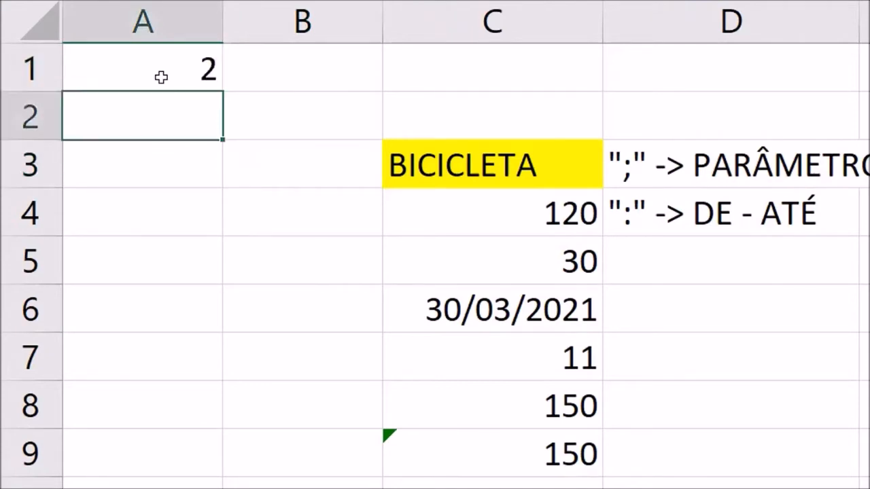
- Enter the numbers 6, 8, 3 and 9 in cells A2 to A5, one per cell
{"action": "type", "text": "6"}
{"action": "key", "text": "Return"}
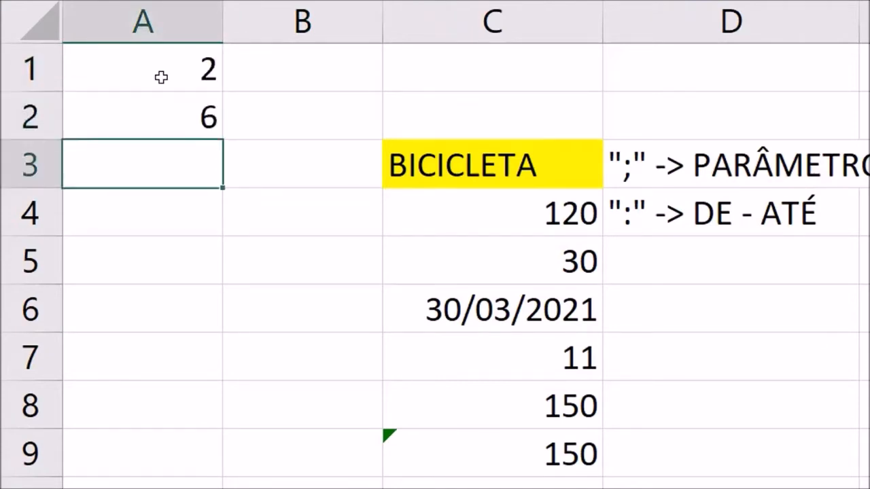
{"action": "type", "text": "8"}
{"action": "key", "text": "Return"}
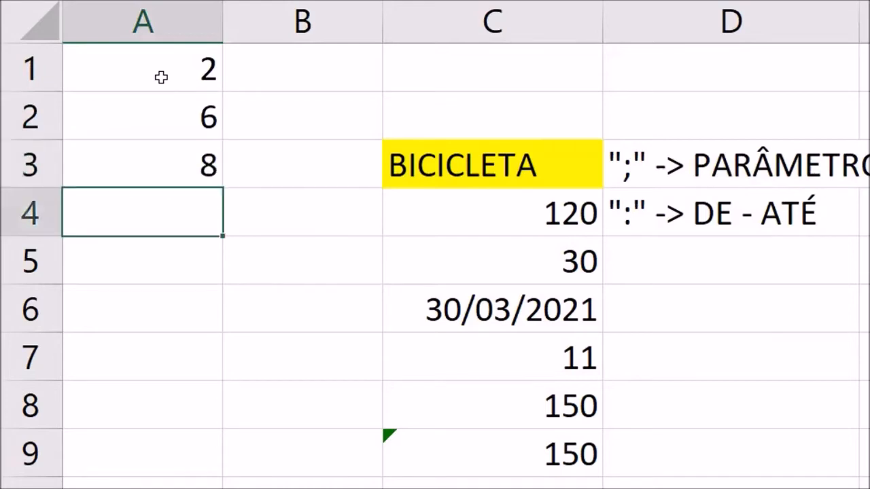
{"action": "type", "text": "3"}
{"action": "key", "text": "Return"}
{"action": "type", "text": "9"}
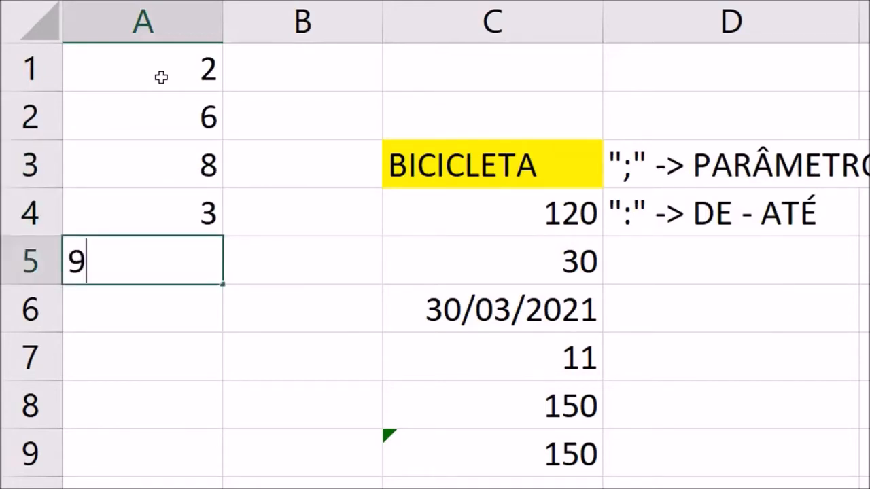
{"action": "key", "text": "Return"}
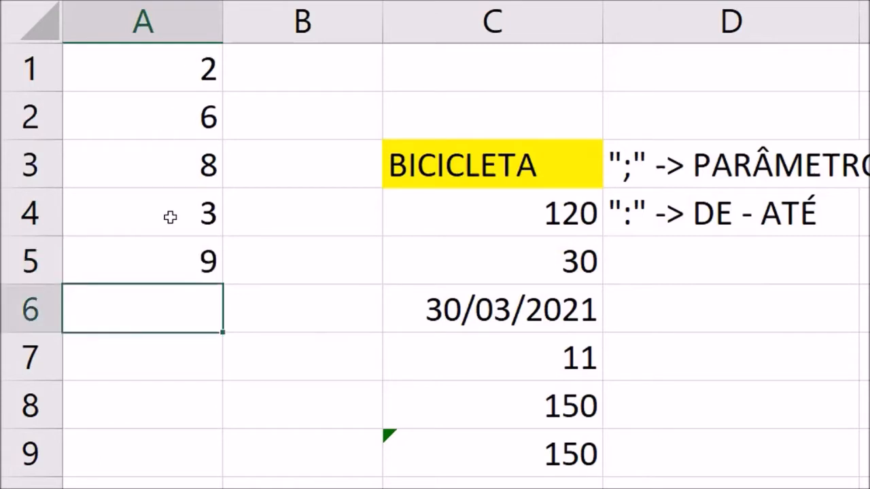
- Enter the formula =SOMA(A1;A5;A3;A2;A4) in cell A7, adding the five cells as separate parameters
{"action": "left_click", "coordinate": [165, 356]}
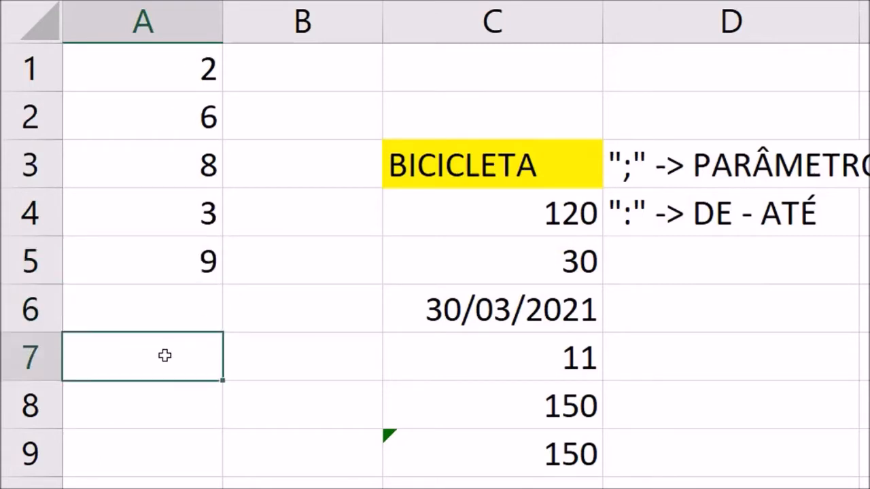
{"action": "type", "text": "=SOMA"}
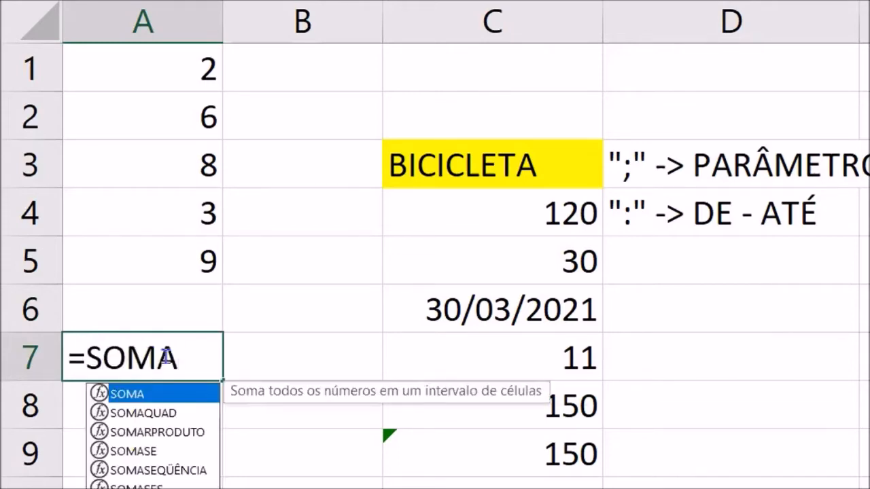
{"action": "type", "text": "("}
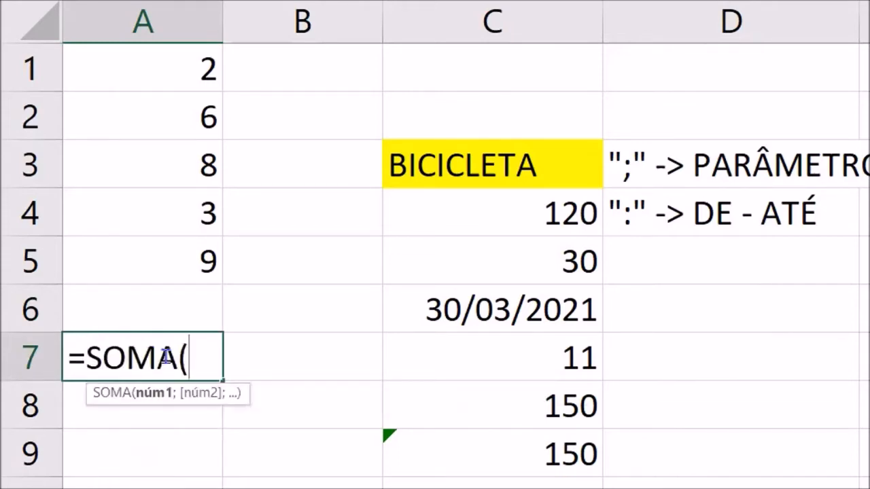
{"action": "left_click", "coordinate": [132, 77]}
{"action": "type", "text": ";"}
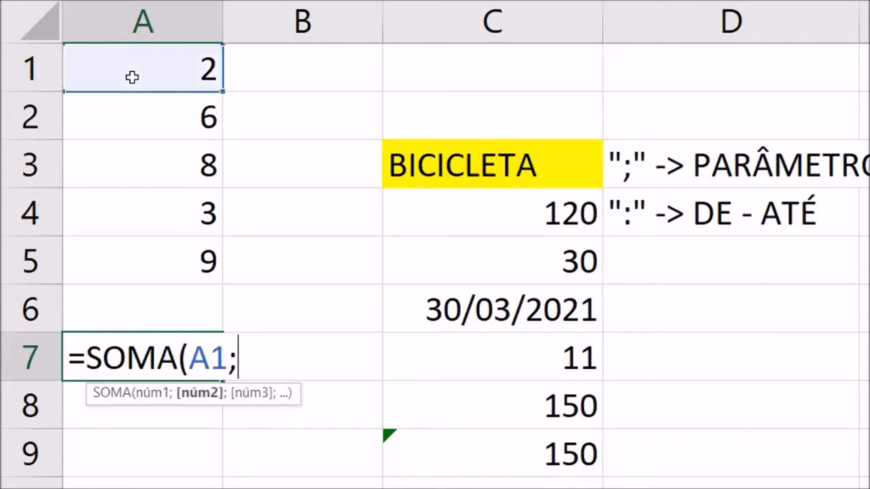
{"action": "left_click", "coordinate": [140, 249]}
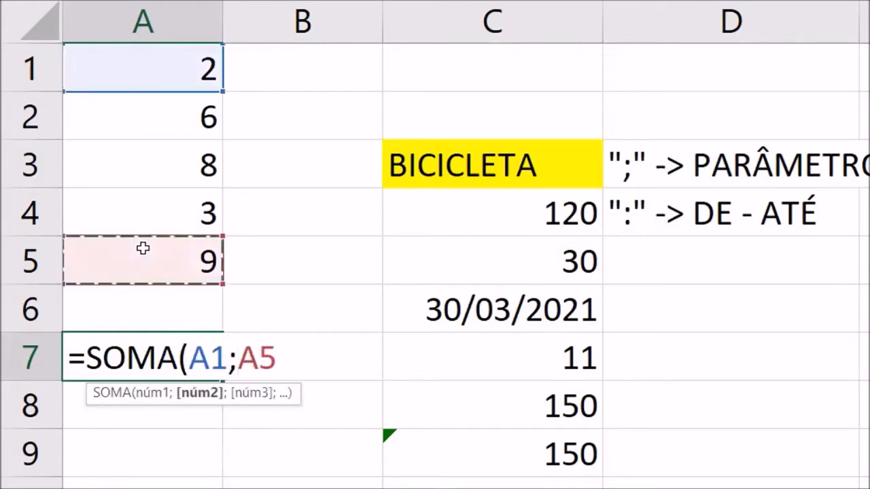
{"action": "type", "text": ";"}
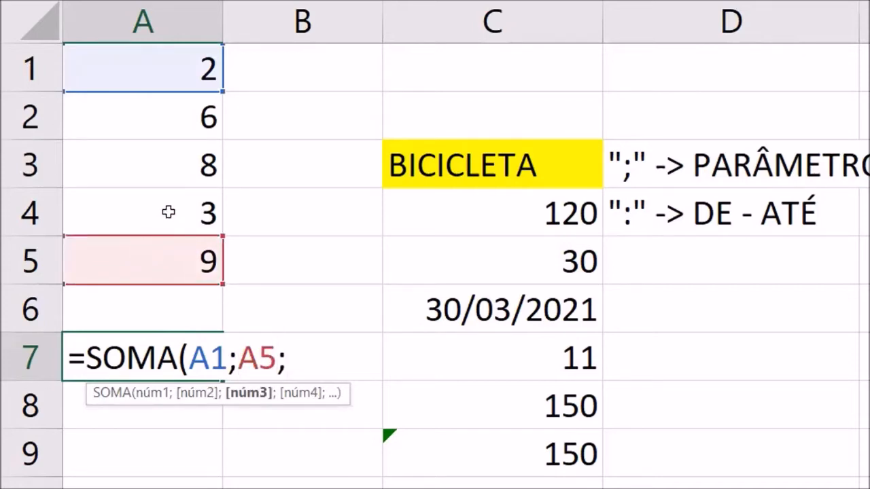
{"action": "left_click", "coordinate": [170, 163]}
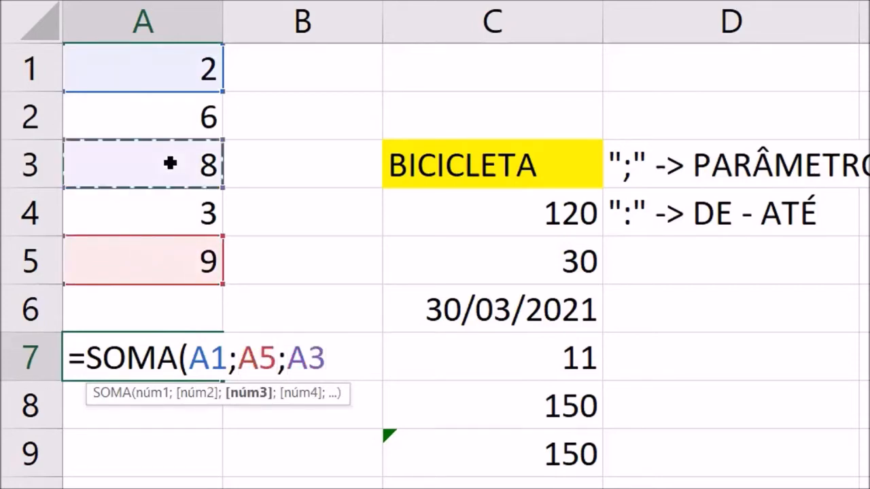
{"action": "type", "text": ";"}
{"action": "left_click", "coordinate": [176, 118]}
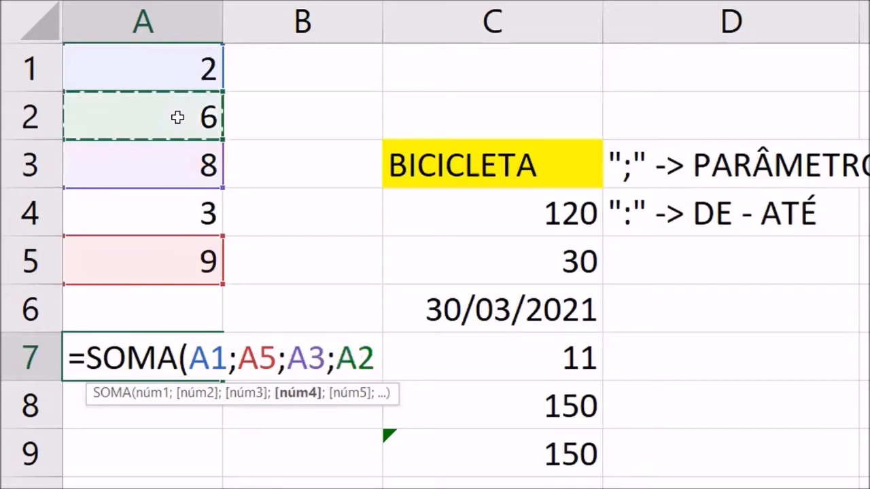
{"action": "type", "text": ";"}
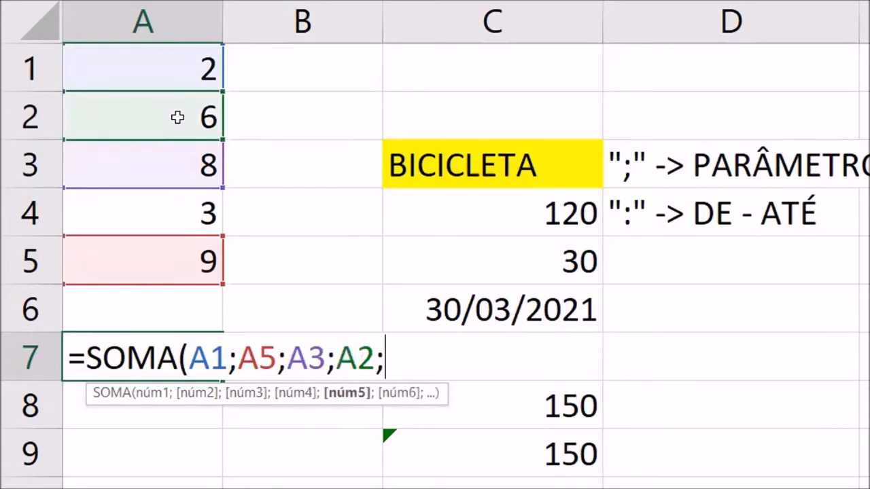
{"action": "left_click", "coordinate": [161, 221]}
{"action": "type", "text": ")"}
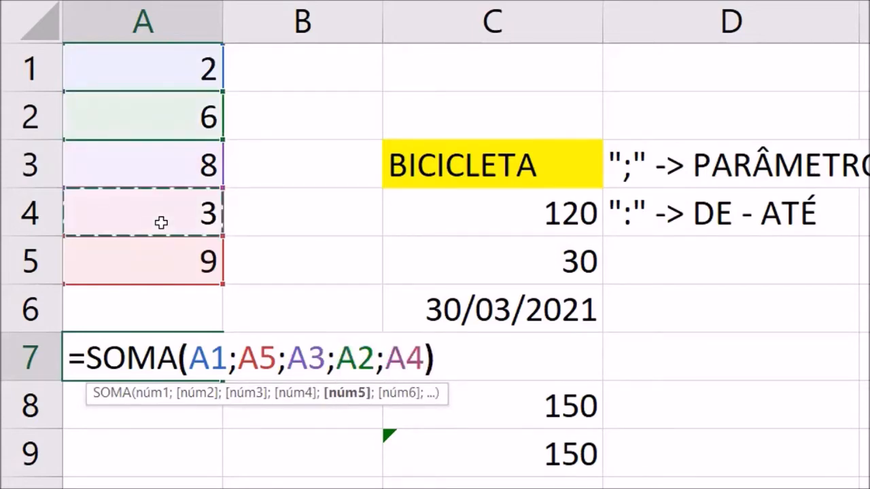
{"action": "key", "text": "Return"}
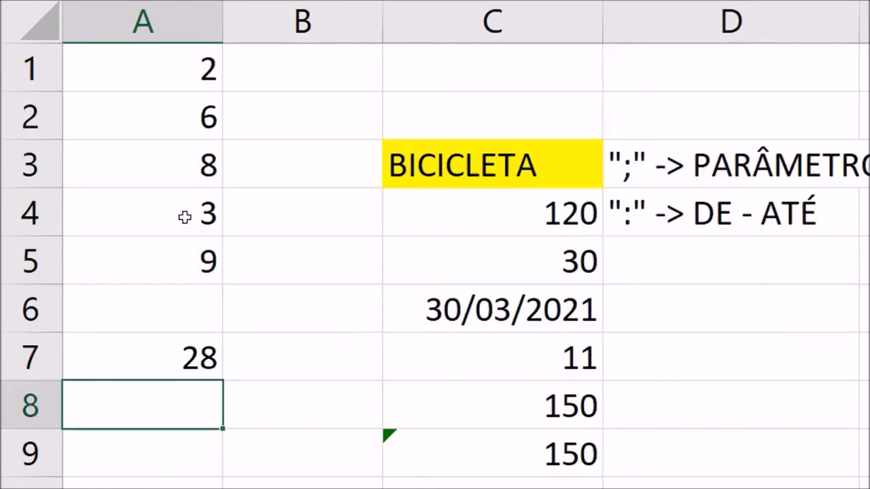
- Examine the individual cell references and the semicolons separating them in the SOMA formula of cell A7, leaving the formula as it is
{"action": "left_click", "coordinate": [187, 360]}
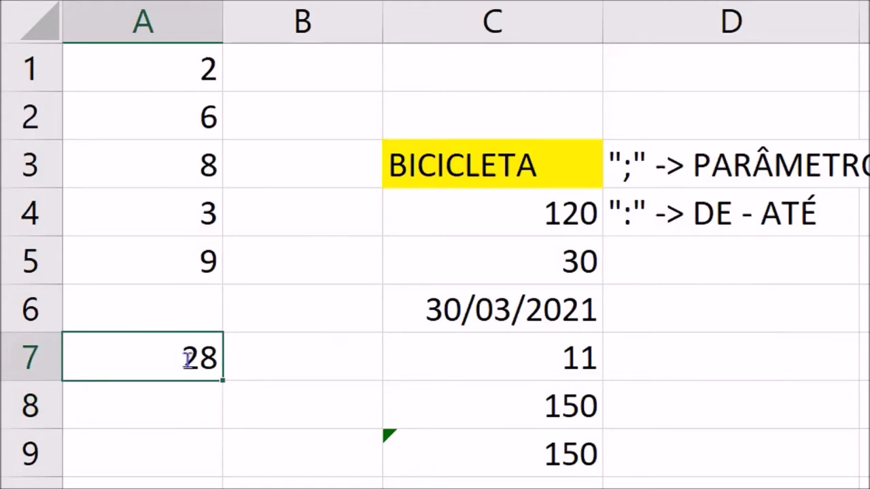
{"action": "double_click", "coordinate": [189, 360]}
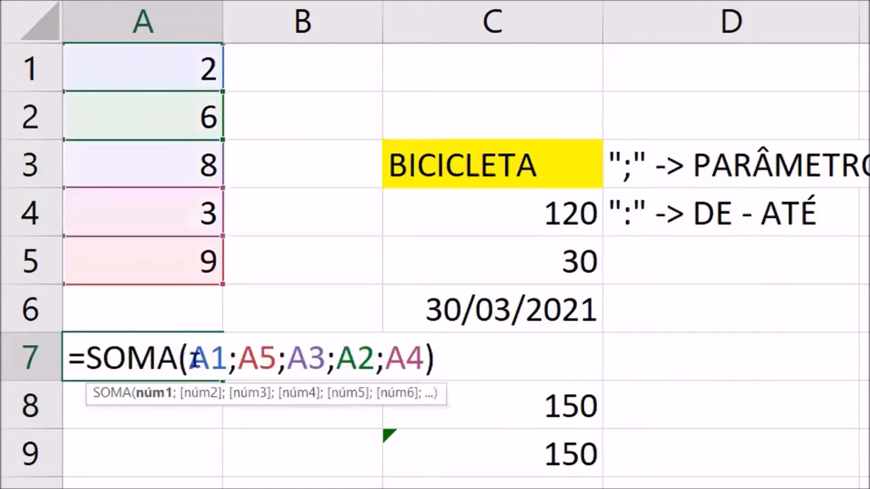
{"action": "left_click_drag", "start_coordinate": [191, 358], "coordinate": [415, 359]}
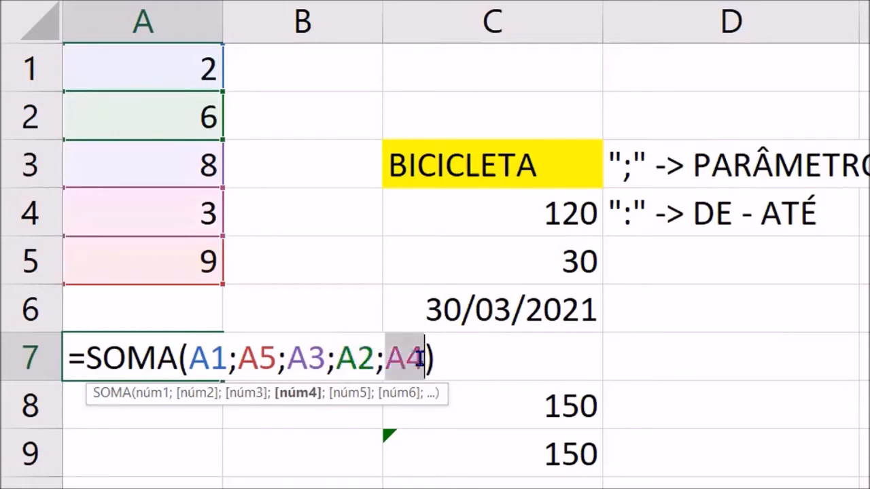
{"action": "left_click", "coordinate": [501, 356]}
{"action": "key", "text": "Return"}
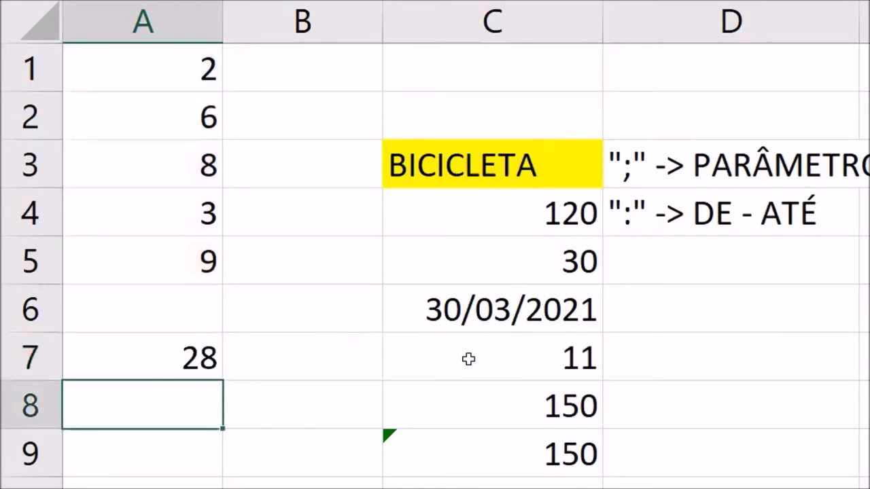
{"action": "double_click", "coordinate": [184, 355]}
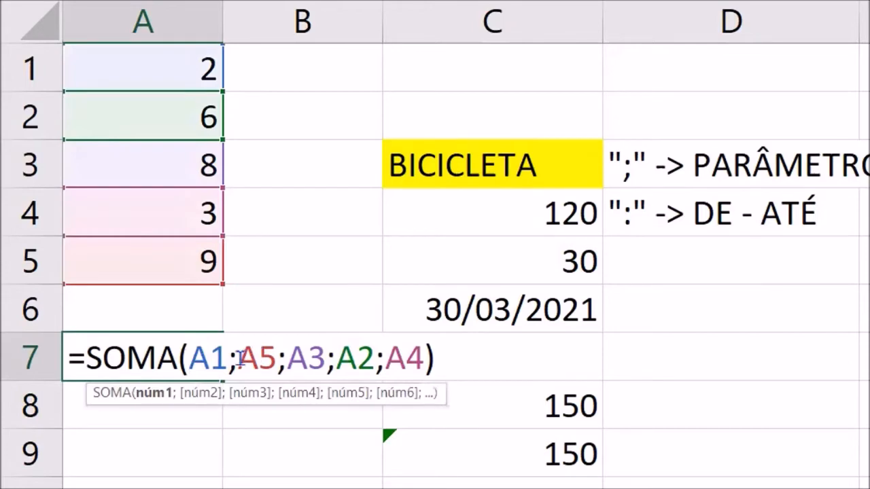
{"action": "left_click_drag", "start_coordinate": [227, 361], "coordinate": [386, 358]}
{"action": "left_click", "coordinate": [278, 359]}
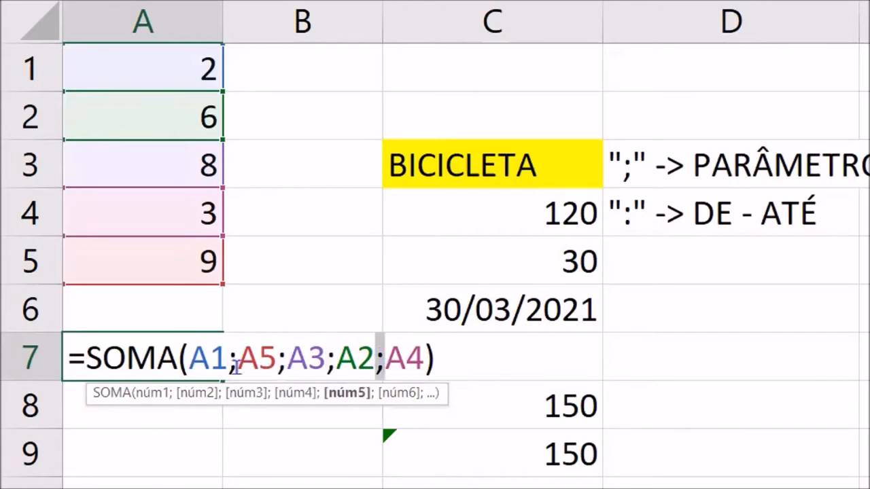
{"action": "left_click_drag", "start_coordinate": [227, 358], "coordinate": [386, 359]}
{"action": "left_click", "coordinate": [474, 361]}
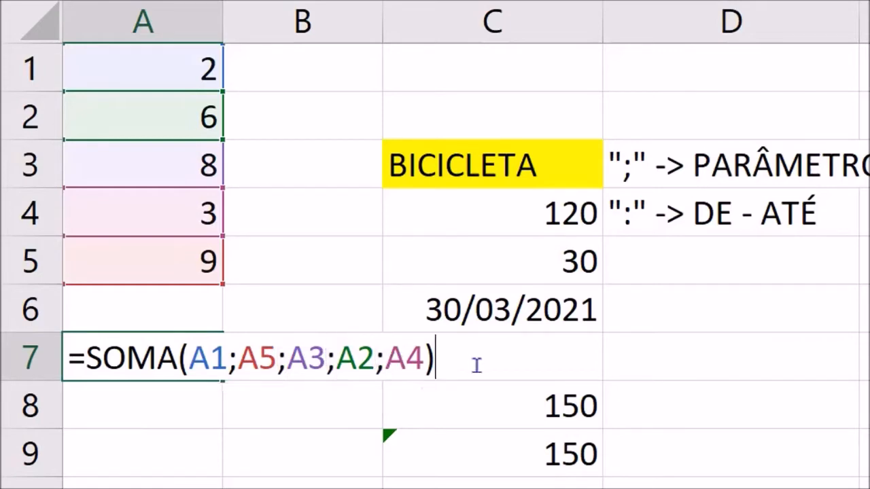
{"action": "key", "text": "Return"}
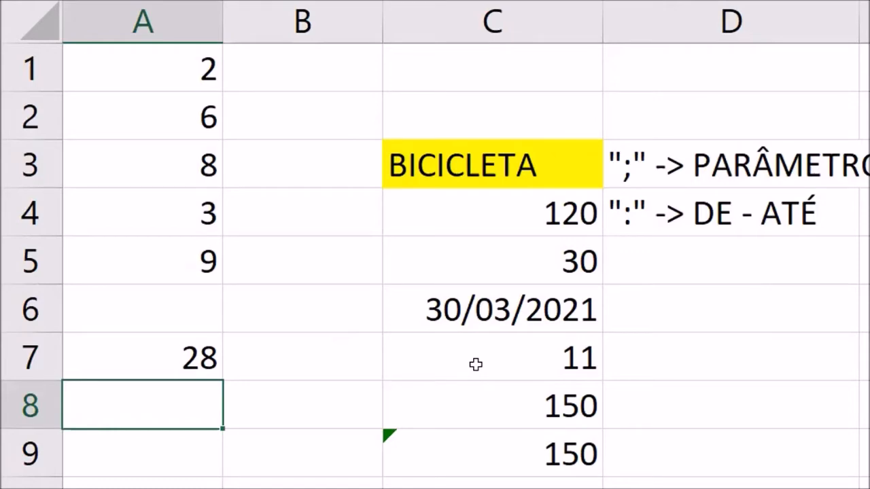
- Enter the formula =SOMA(A1:A5) in cell A8, using the colon to sum the whole range
{"action": "type", "text": "=SOMA"}
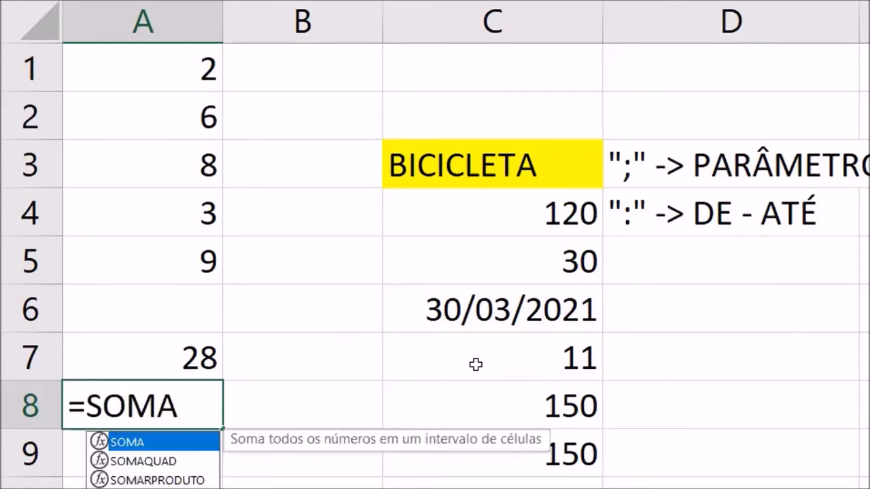
{"action": "type", "text": "("}
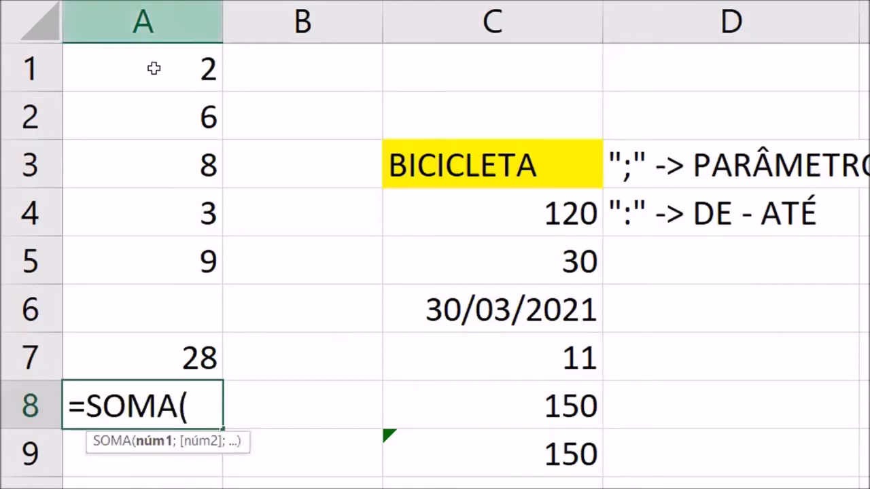
{"action": "left_click", "coordinate": [153, 68]}
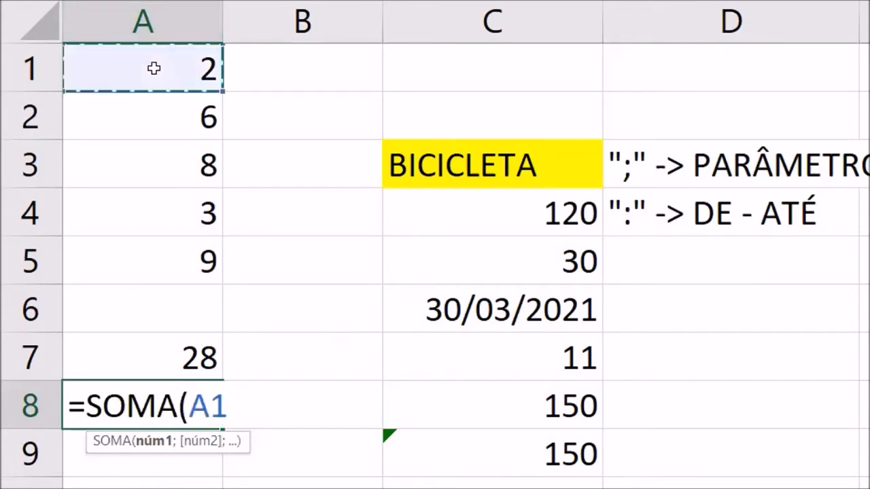
{"action": "type", "text": ":"}
{"action": "left_click", "coordinate": [154, 68]}
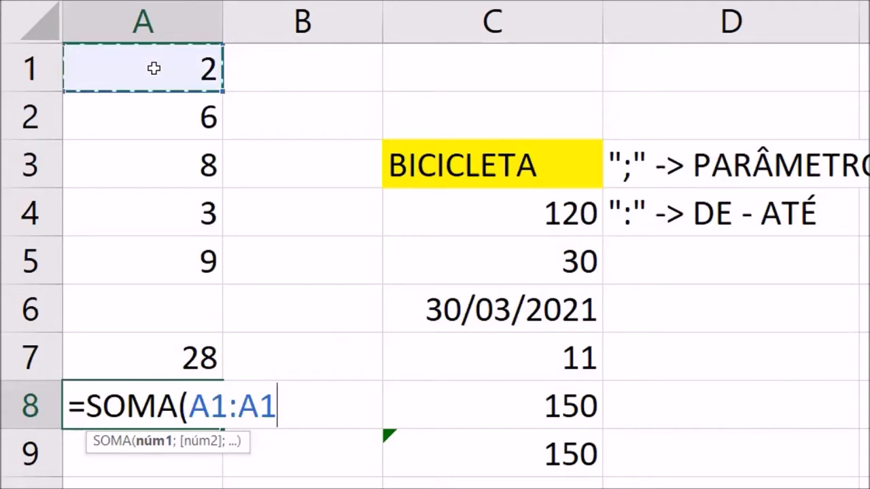
{"action": "key", "text": "BackSpace"}
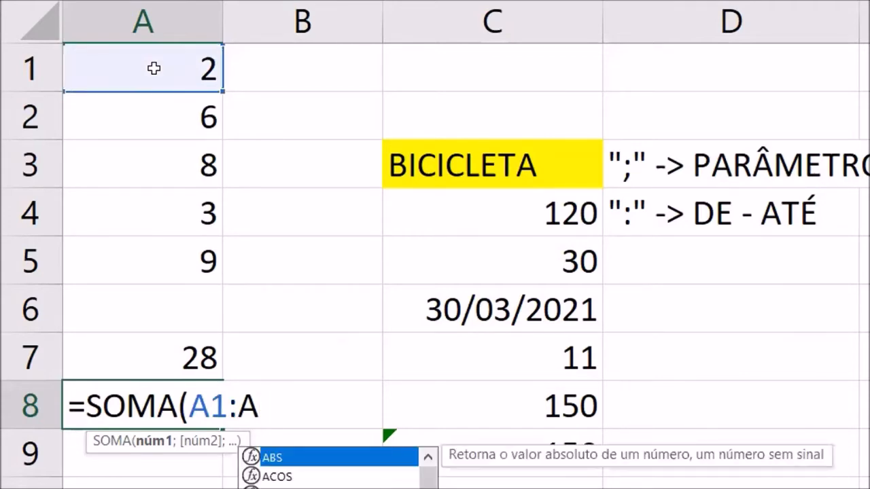
{"action": "type", "text": "5"}
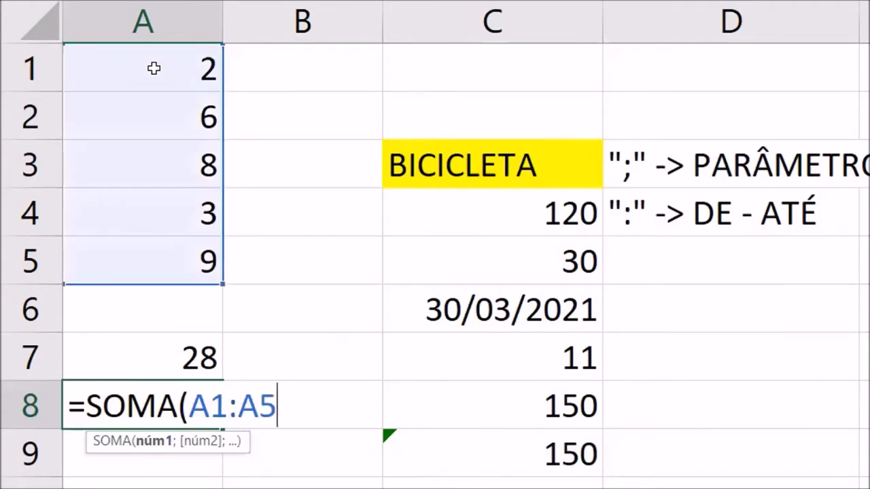
{"action": "type", "text": ")"}
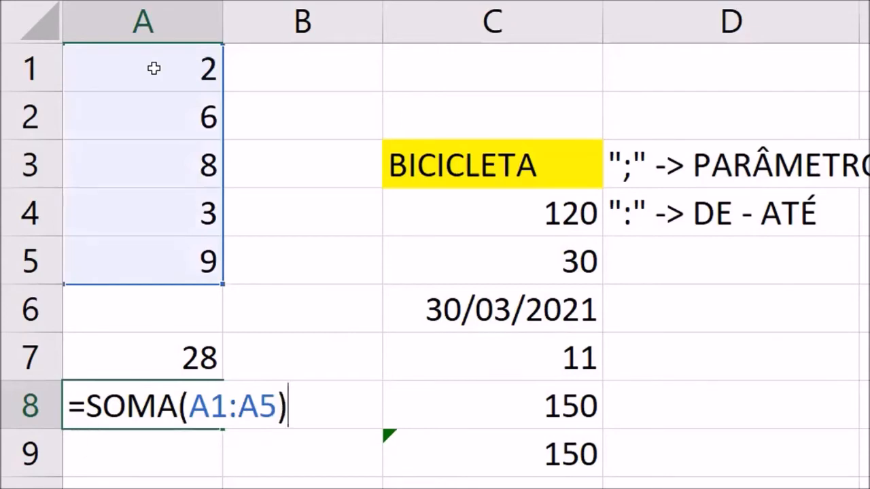
{"action": "key", "text": "Return"}
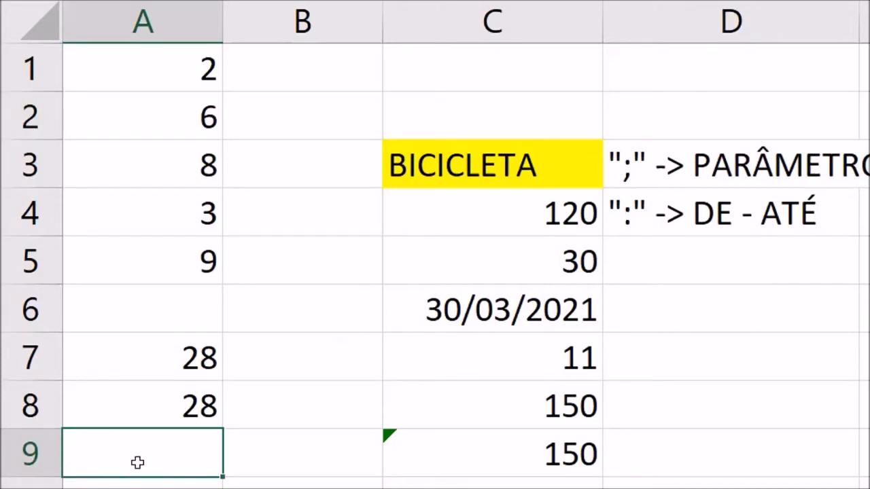
- Enter a SOMA formula in cell A9, picking the range A1:A5 directly on the sheet as its argument
{"action": "type", "text": "=SOMA"}
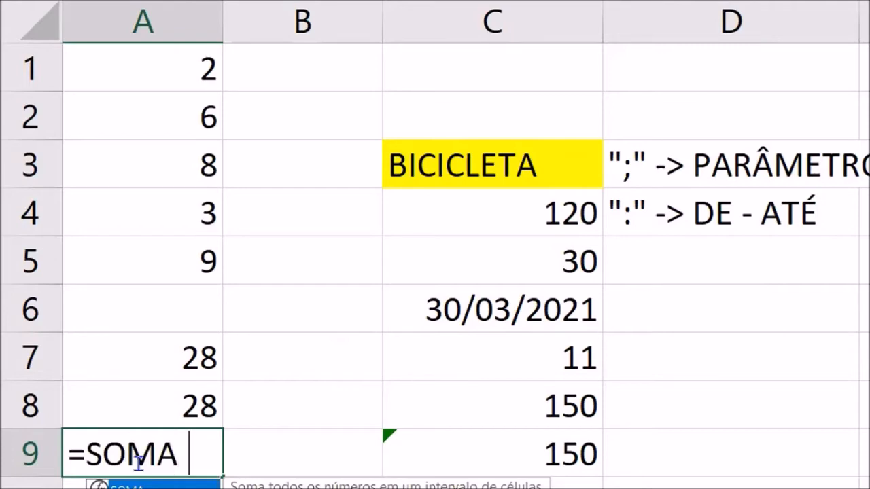
{"action": "type", "text": "("}
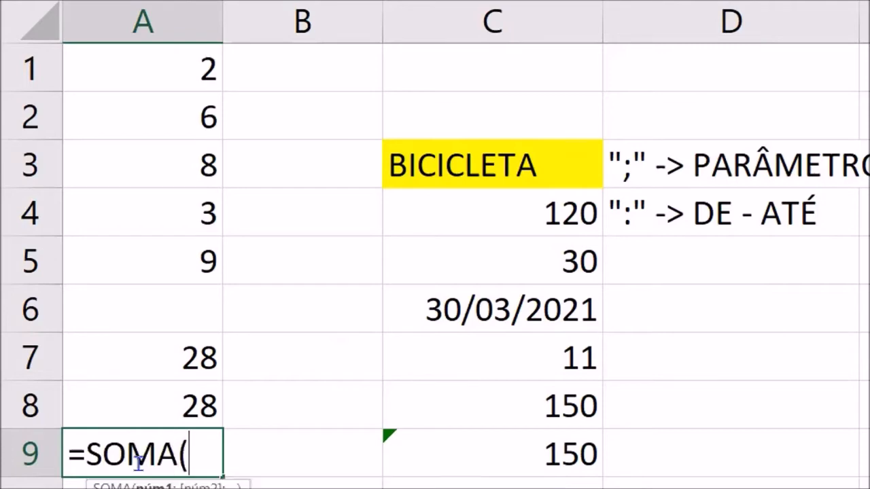
{"action": "left_click", "coordinate": [129, 79]}
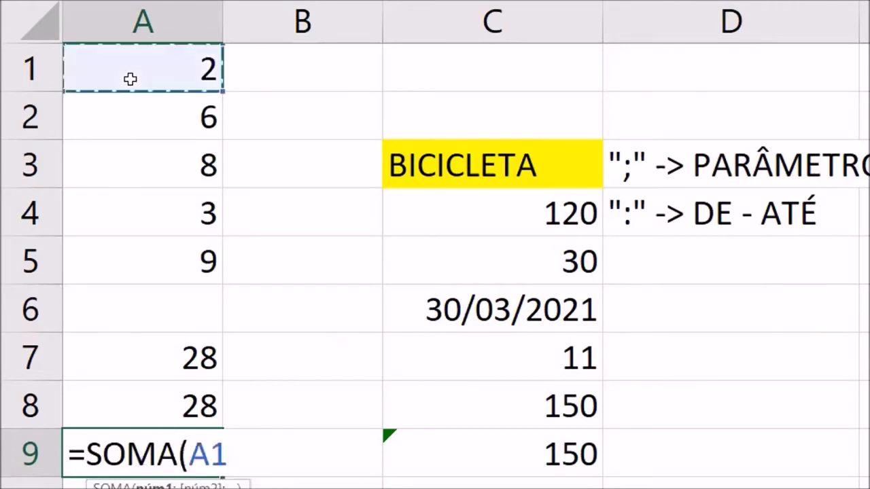
{"action": "left_click_drag", "start_coordinate": [130, 79], "coordinate": [130, 261]}
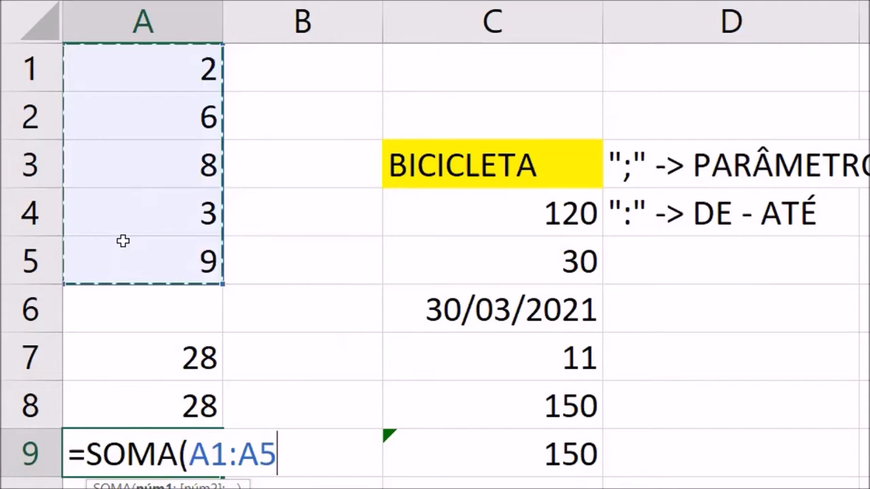
{"action": "key", "text": "Return"}
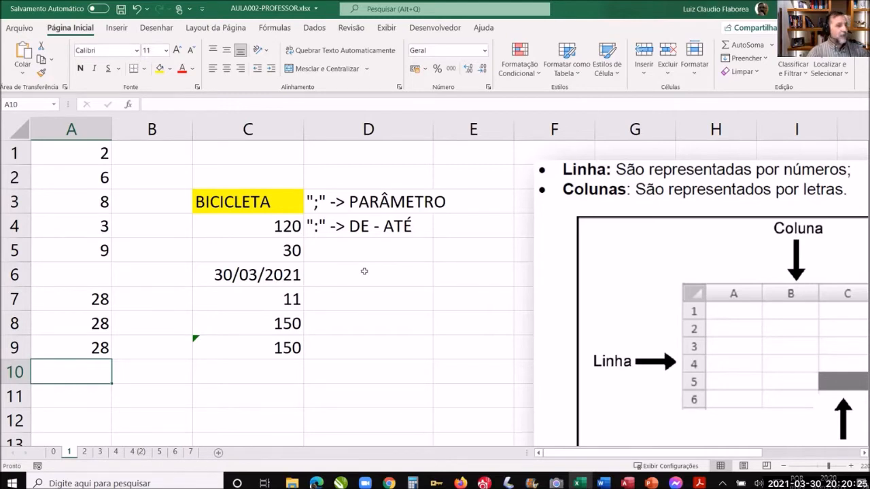
- Fill cell C6 with yellow and replace its date with the number 2525, keeping the date format
{"action": "left_click", "coordinate": [281, 278]}
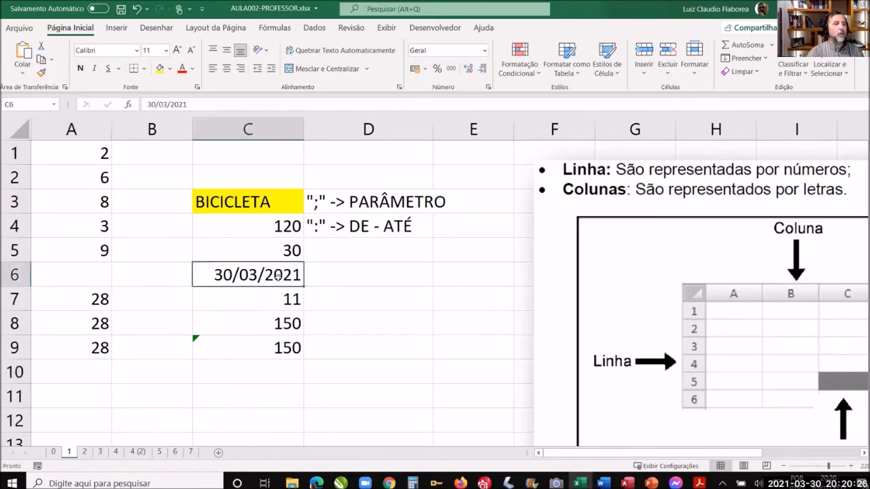
{"action": "left_click", "coordinate": [158, 69]}
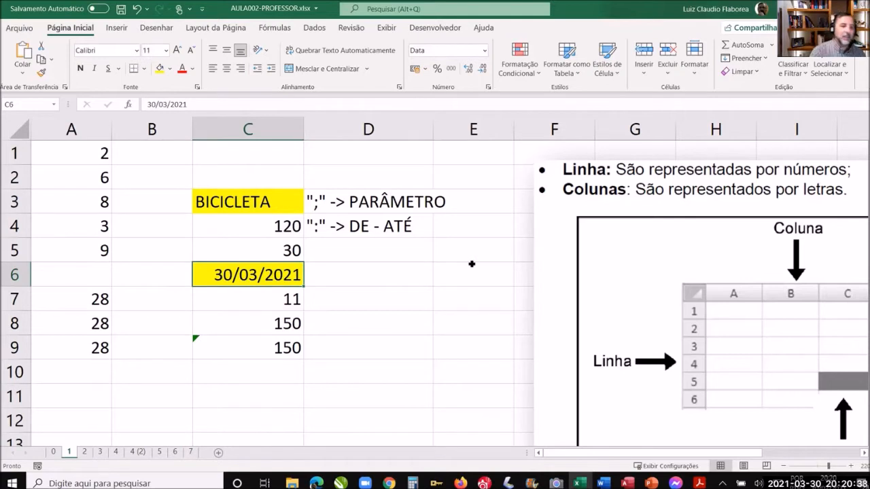
{"action": "key", "text": "Delete"}
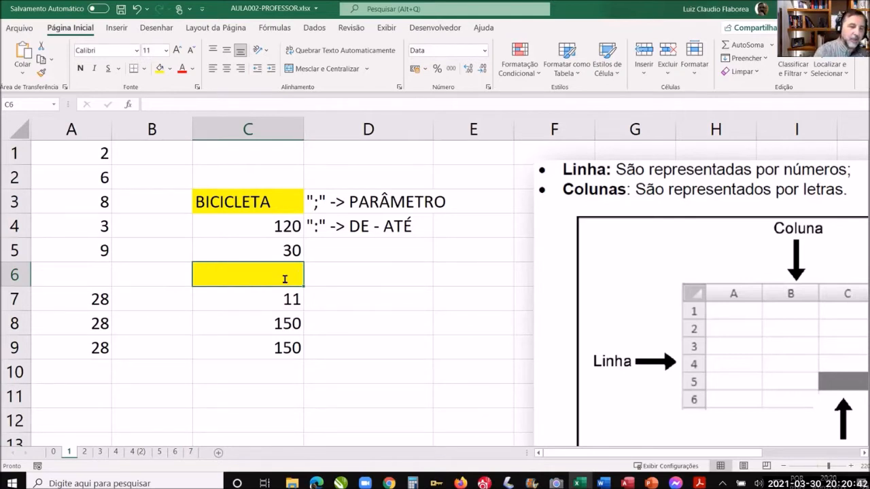
{"action": "type", "text": "2525"}
{"action": "key", "text": "Return"}
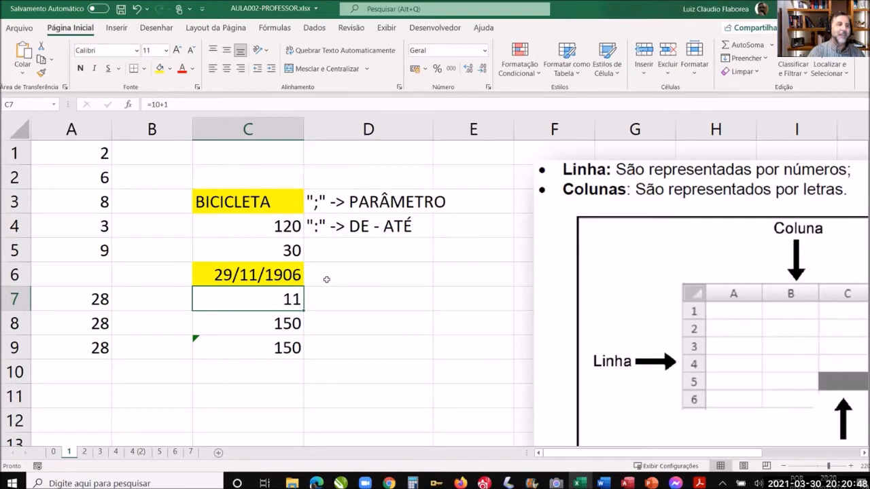
{"action": "left_click", "coordinate": [269, 276]}
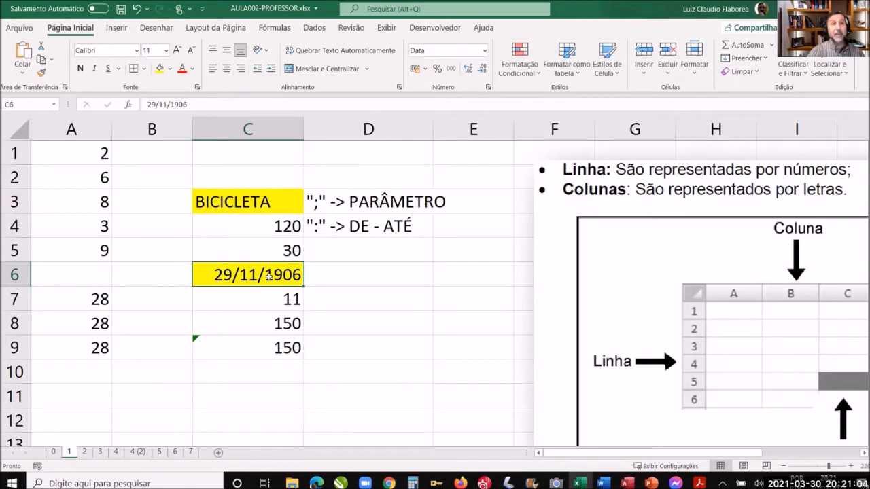
- Enter a date of birth in day/month/year form in cell E6
{"action": "left_click", "coordinate": [455, 279]}
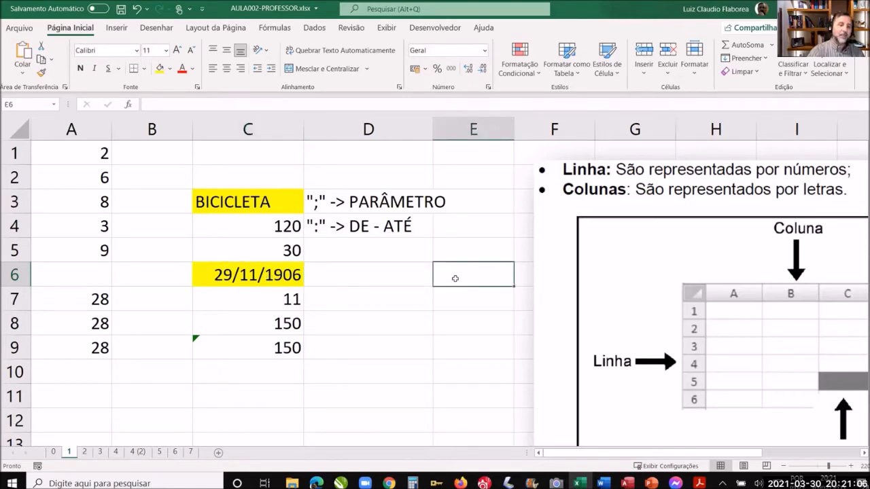
{"action": "type", "text": "23/12/"}
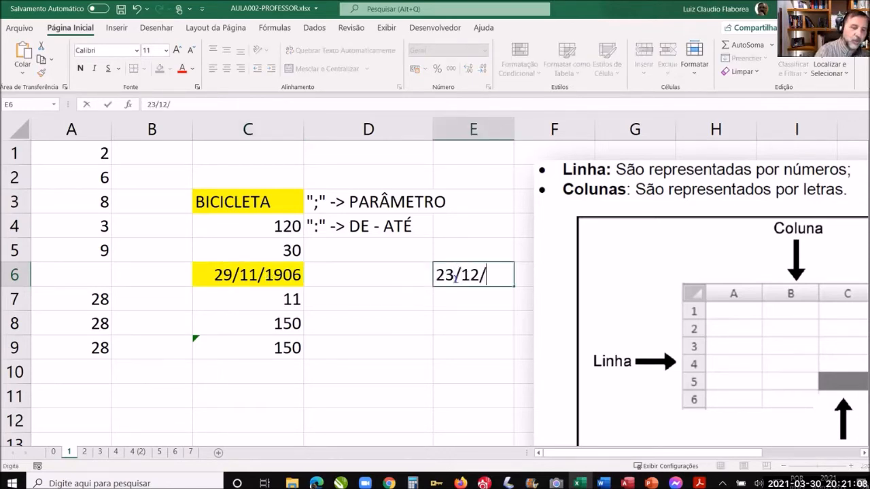
{"action": "type", "text": "1959"}
{"action": "key", "text": "Return"}
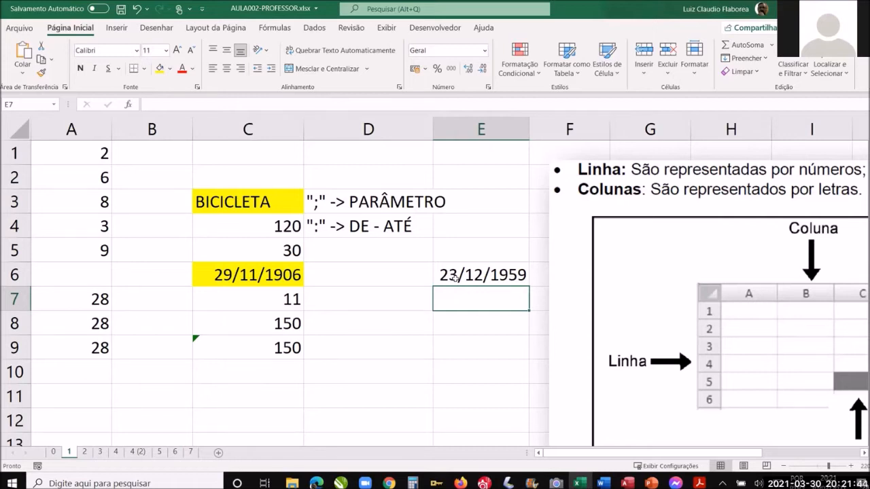
- Examine the error indicator on cell C9 and the formula =SOMA(C4:C5) behind it, leaving the formula as it is
{"action": "left_click", "coordinate": [197, 339]}
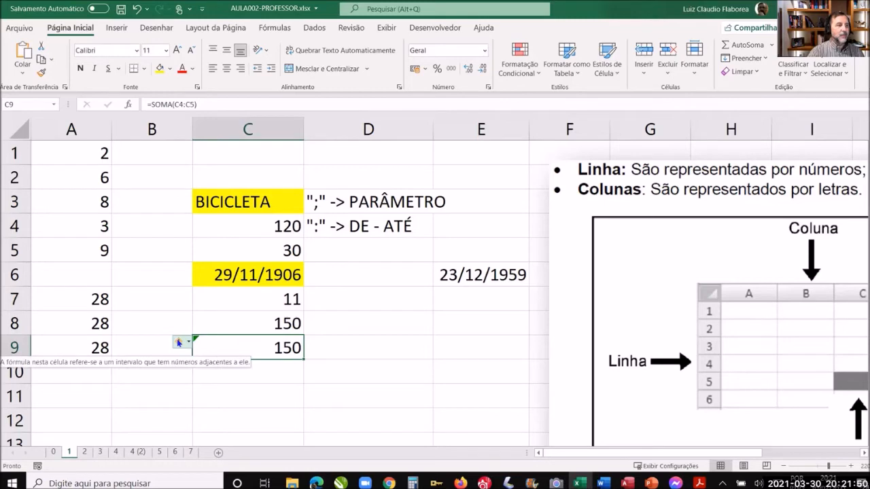
{"action": "left_click", "coordinate": [349, 325]}
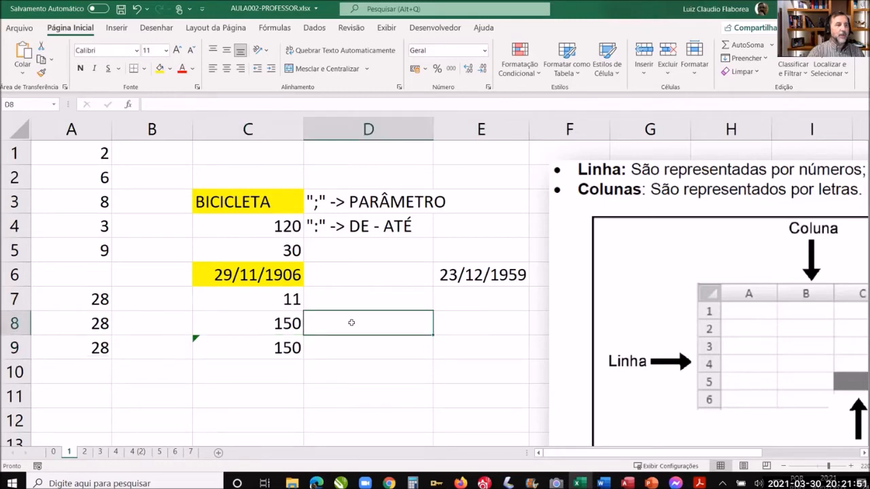
{"action": "double_click", "coordinate": [268, 350]}
{"action": "left_click_drag", "start_coordinate": [206, 350], "coordinate": [345, 345]}
{"action": "key", "text": "Escape"}
{"action": "left_click", "coordinate": [391, 322]}
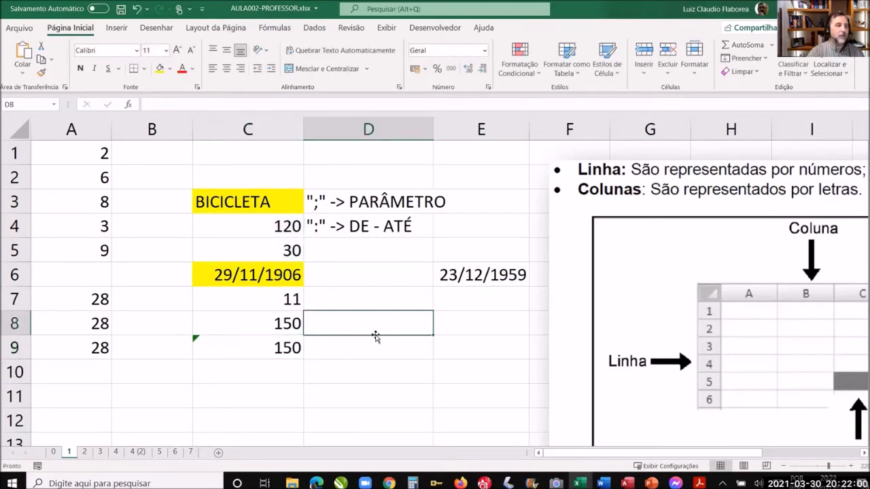
- View the error-checking options offered for the formula in cell C9 and close them without choosing any
{"action": "left_click", "coordinate": [279, 348]}
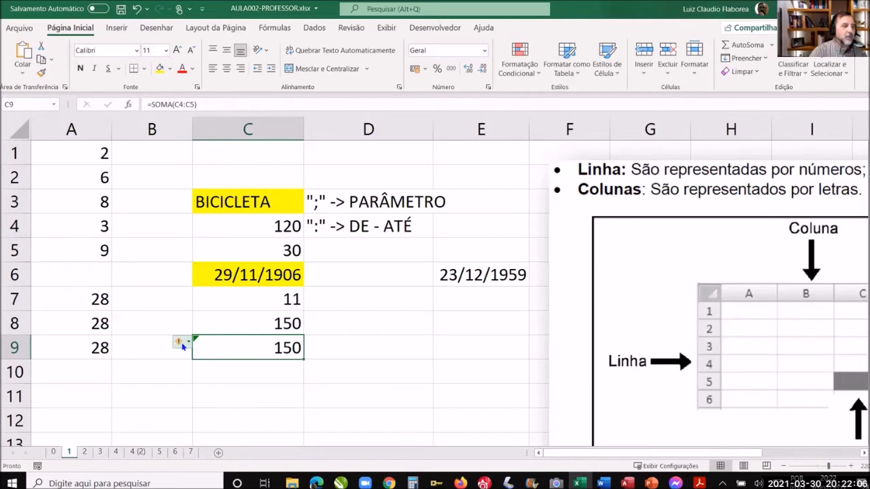
{"action": "mouse_move", "coordinate": [181, 343]}
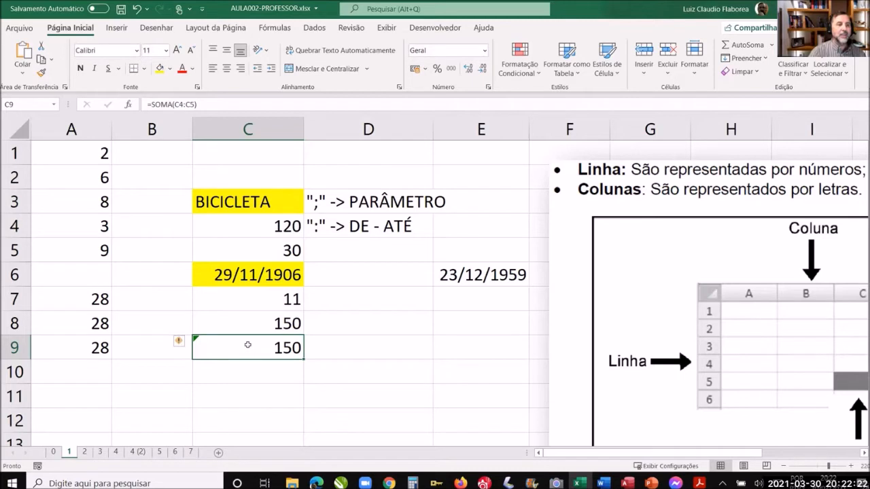
{"action": "left_click", "coordinate": [189, 344]}
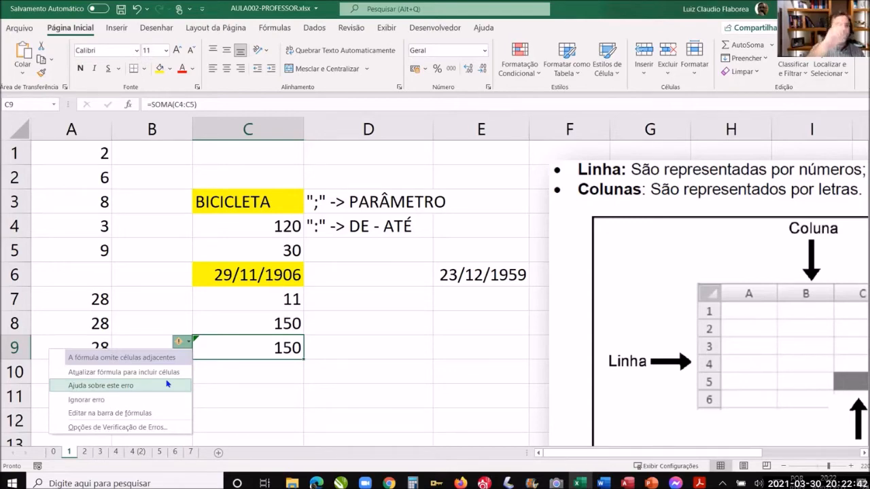
{"action": "left_click", "coordinate": [444, 352]}
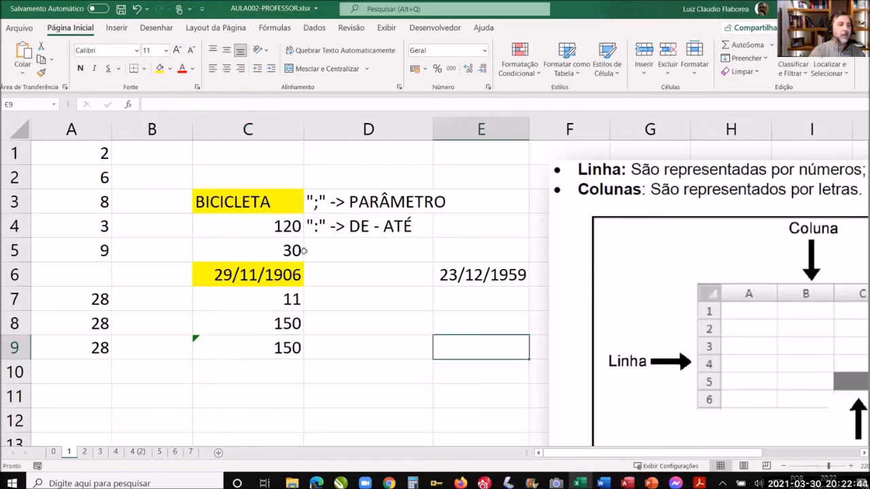
- Compare the values in C4:C5 with the range referenced by the SOMA formula in cell C9, discarding any edit
{"action": "left_click_drag", "start_coordinate": [287, 224], "coordinate": [286, 246]}
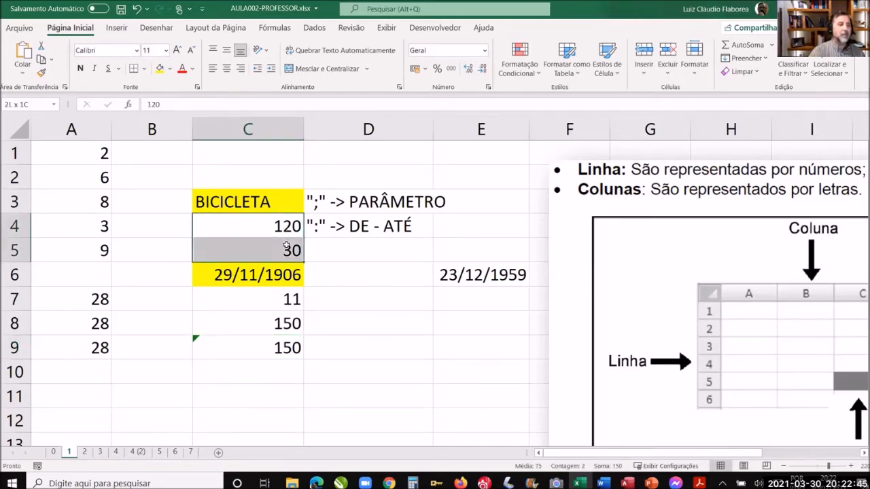
{"action": "left_click", "coordinate": [267, 348]}
{"action": "double_click", "coordinate": [267, 348]}
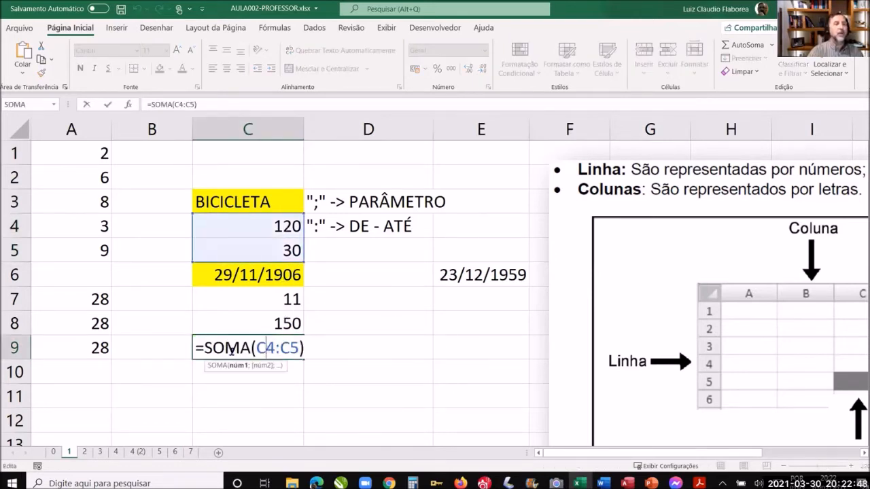
{"action": "double_click", "coordinate": [303, 344]}
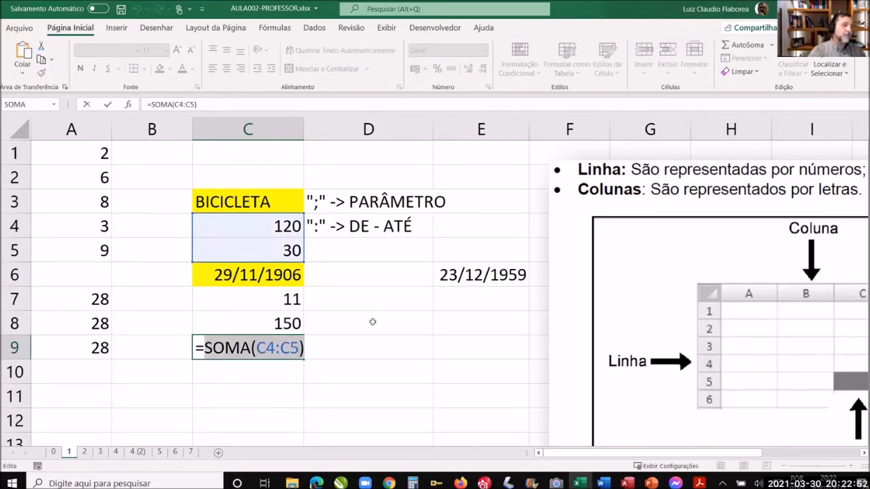
{"action": "left_click", "coordinate": [373, 321]}
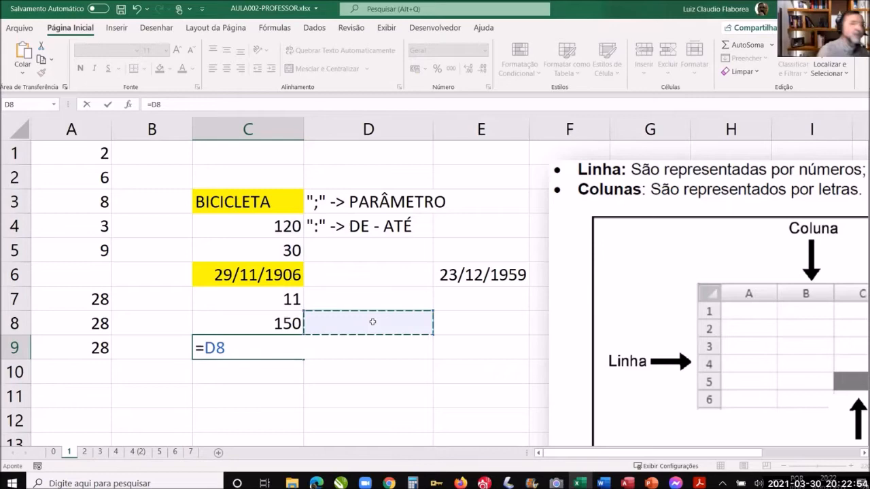
{"action": "key", "text": "Escape"}
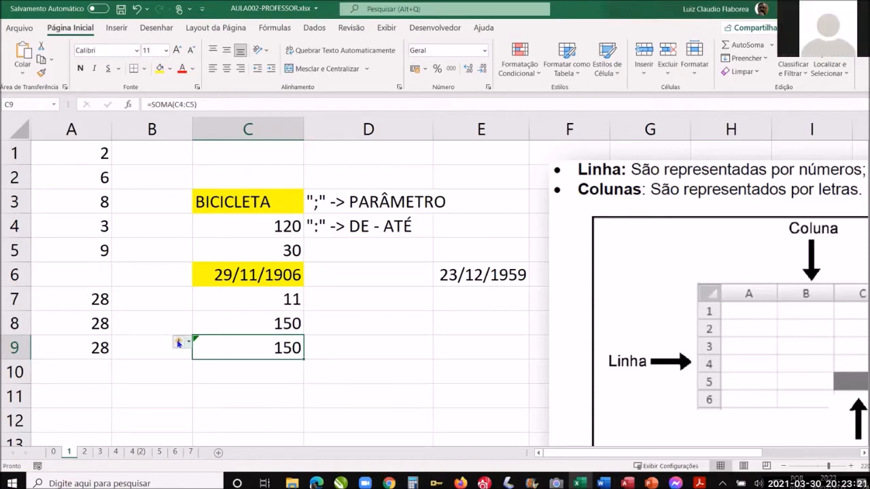
- Open the help topic about the error flagged in cell C9 (Ajuda sobre este erro)
{"action": "mouse_move", "coordinate": [178, 343]}
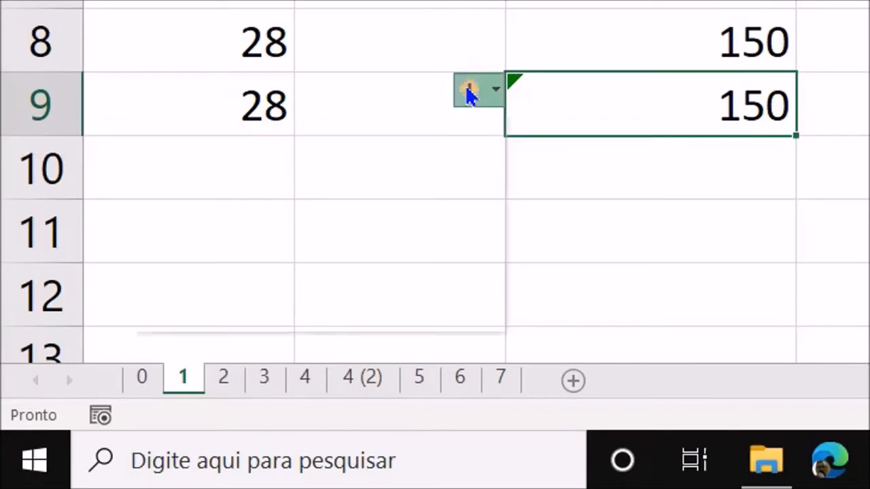
{"action": "left_click", "coordinate": [468, 89]}
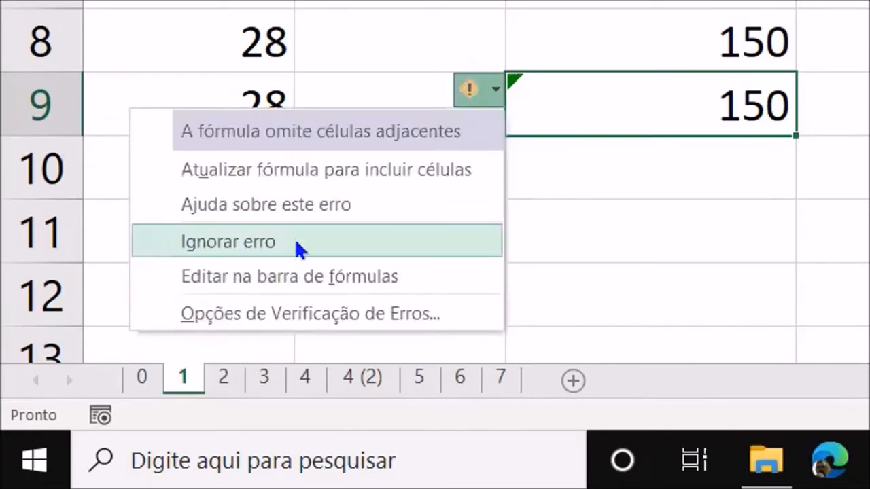
{"action": "left_click", "coordinate": [389, 210]}
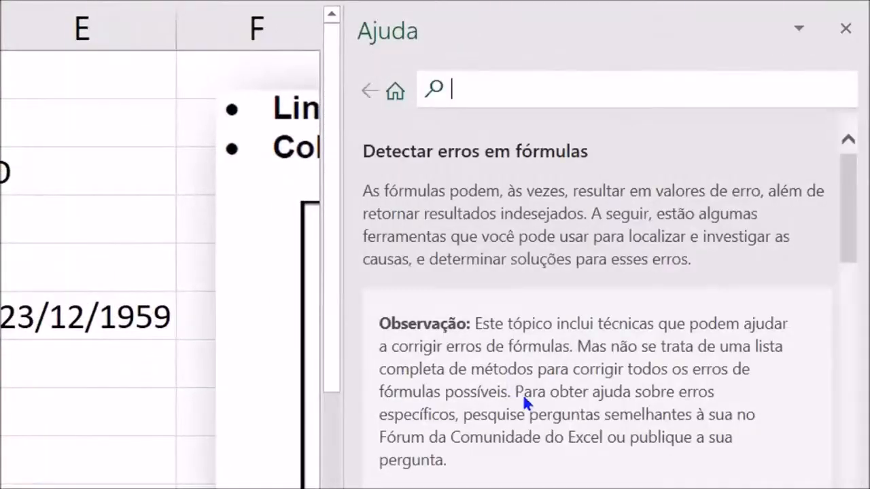
- Read through the help topic on detecting formula errors (Detectar erros em fórmulas), including the parts of a formula and the note on arguments
{"action": "scroll", "coordinate": [592, 364], "scroll_direction": "down", "scroll_amount": 3}
{"action": "scroll", "coordinate": [596, 374], "scroll_direction": "down", "scroll_amount": 2}
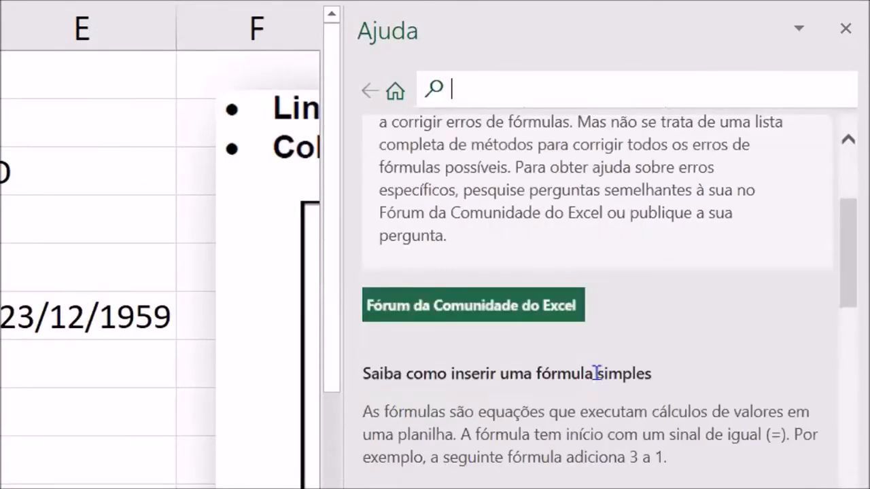
{"action": "scroll", "coordinate": [592, 371], "scroll_direction": "down", "scroll_amount": 2}
{"action": "scroll", "coordinate": [592, 332], "scroll_direction": "down", "scroll_amount": 3}
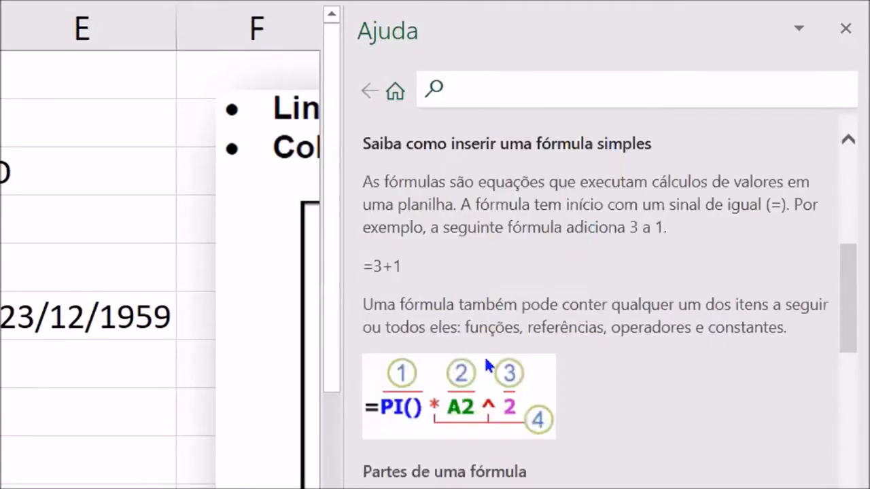
{"action": "scroll", "coordinate": [612, 311], "scroll_direction": "down", "scroll_amount": 1}
{"action": "scroll", "coordinate": [602, 330], "scroll_direction": "down", "scroll_amount": 4}
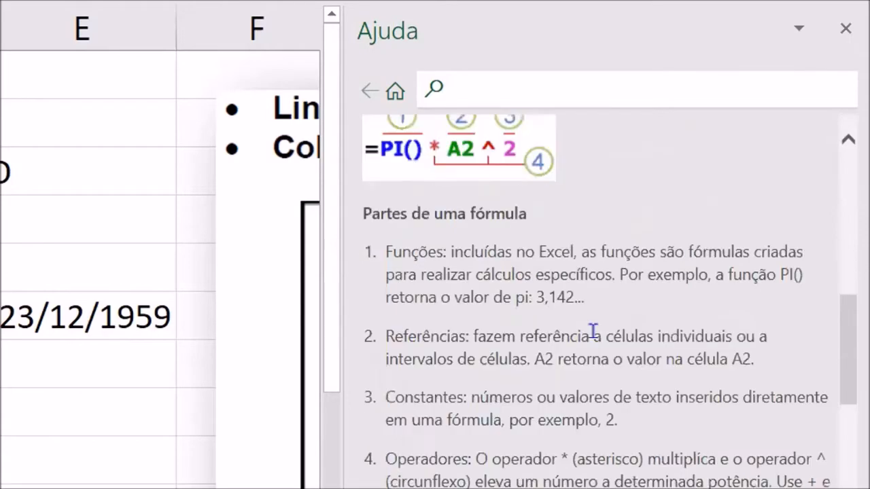
{"action": "scroll", "coordinate": [593, 331], "scroll_direction": "down", "scroll_amount": 5}
{"action": "scroll", "coordinate": [592, 331], "scroll_direction": "down", "scroll_amount": 2}
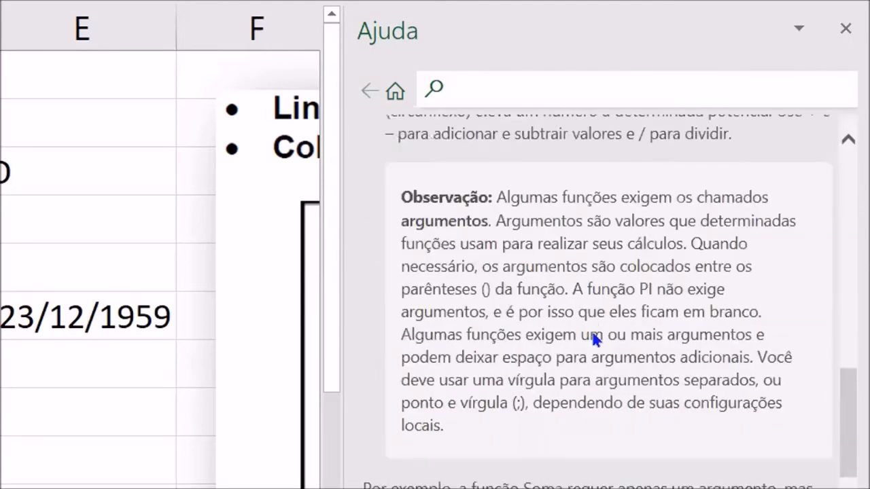
{"action": "scroll", "coordinate": [592, 331], "scroll_direction": "down", "scroll_amount": 5}
{"action": "scroll", "coordinate": [593, 331], "scroll_direction": "up", "scroll_amount": 9}
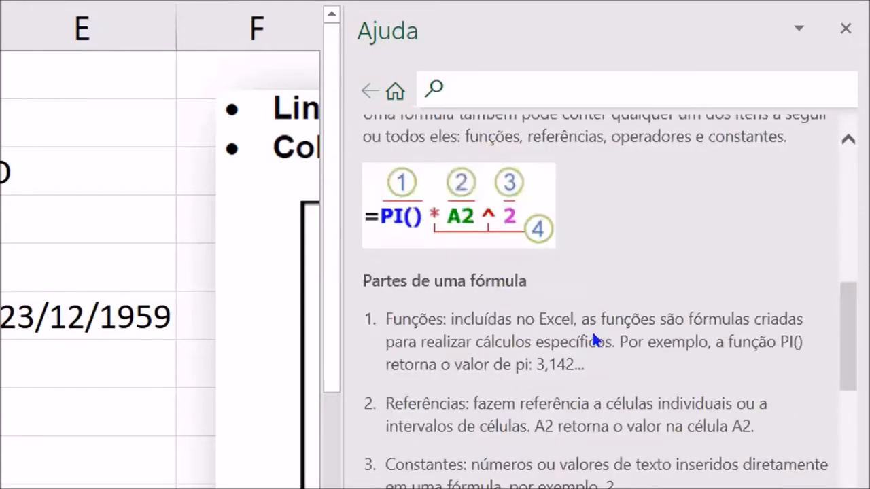
{"action": "scroll", "coordinate": [593, 331], "scroll_direction": "up", "scroll_amount": 10}
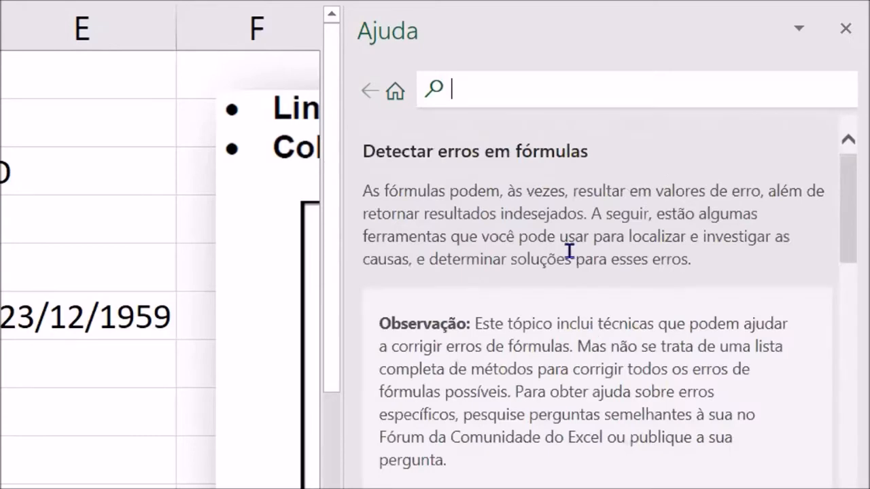
{"action": "scroll", "coordinate": [578, 271], "scroll_direction": "down", "scroll_amount": 2}
{"action": "scroll", "coordinate": [583, 297], "scroll_direction": "down", "scroll_amount": 5}
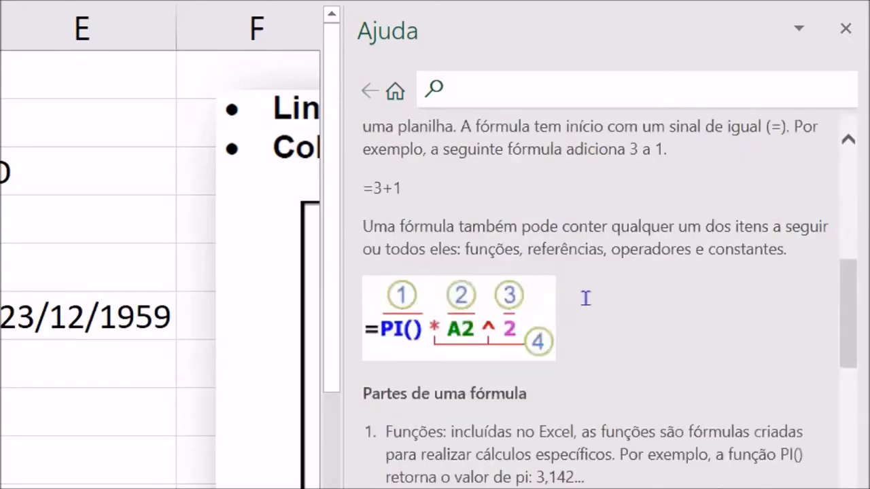
{"action": "scroll", "coordinate": [585, 298], "scroll_direction": "down", "scroll_amount": 1}
{"action": "scroll", "coordinate": [585, 298], "scroll_direction": "up", "scroll_amount": 6}
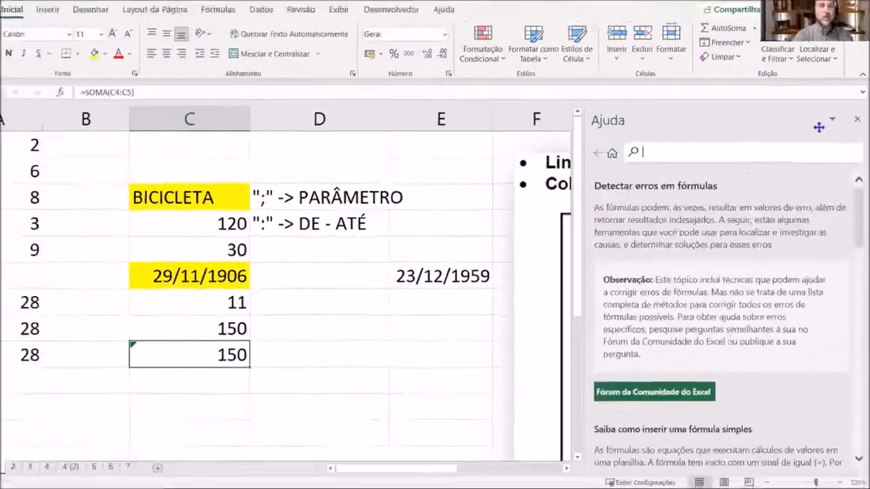
- Close the help topic and switch to worksheet 2
{"action": "left_click", "coordinate": [848, 41]}
{"action": "left_click", "coordinate": [355, 322]}
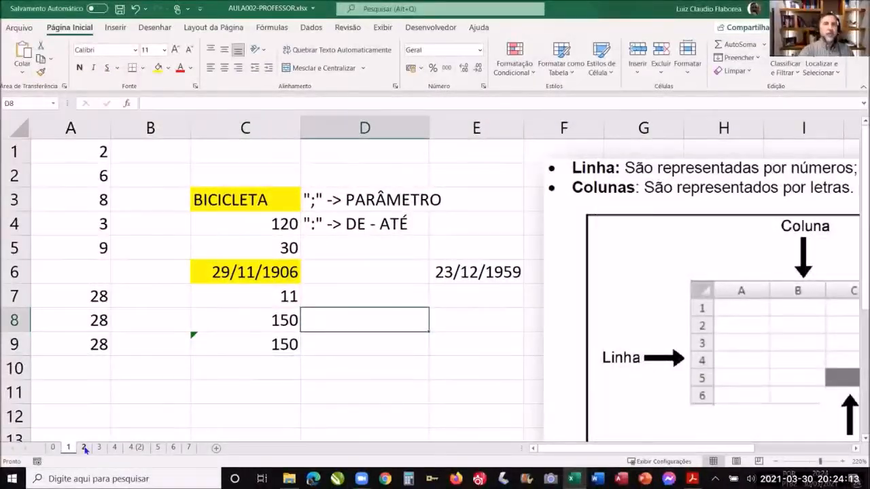
{"action": "left_click", "coordinate": [84, 448]}
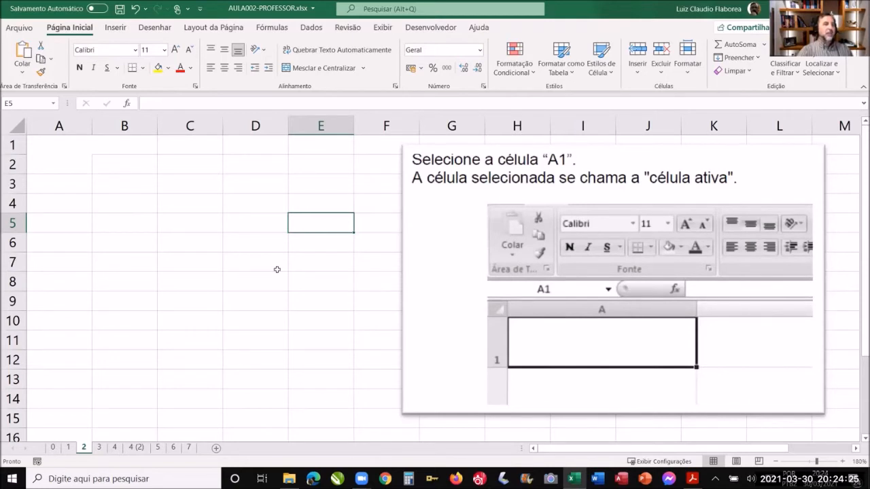
- Locate cell B2 by highlighting column B and row 2 in turn
{"action": "left_click", "coordinate": [184, 165]}
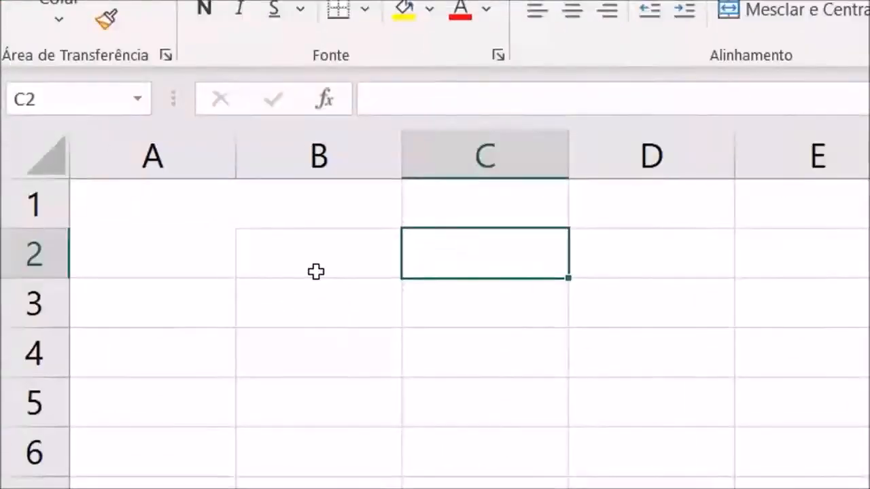
{"action": "left_click", "coordinate": [316, 272]}
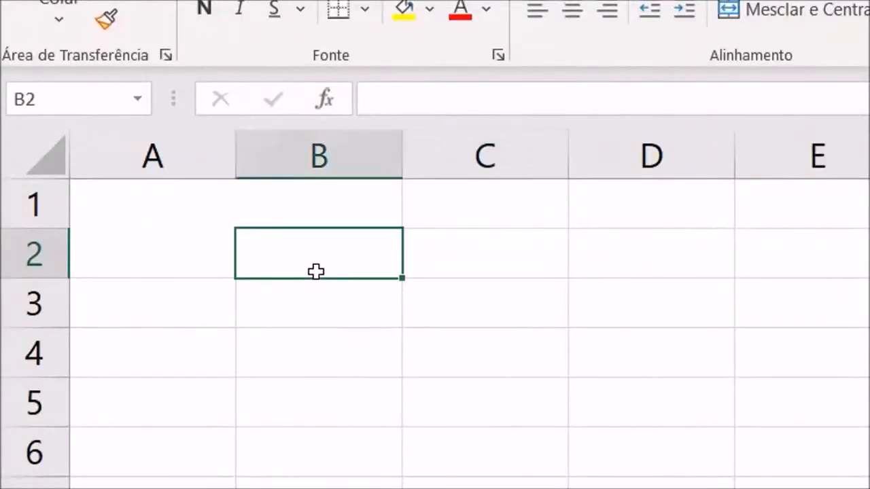
{"action": "left_click", "coordinate": [317, 157]}
{"action": "left_click", "coordinate": [48, 264]}
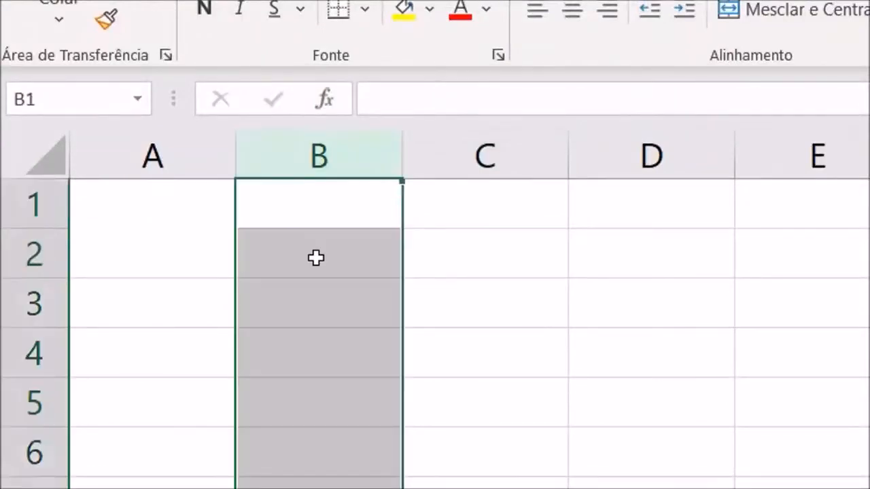
- Enter the text "MEU NOME É" followed by a person's first name in cell B2
{"action": "left_click", "coordinate": [325, 258]}
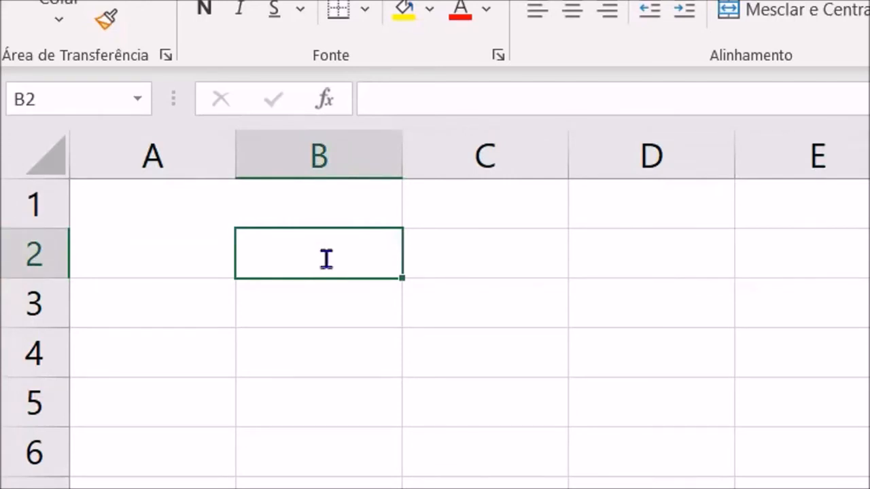
{"action": "type", "text": "MEU NOME É "}
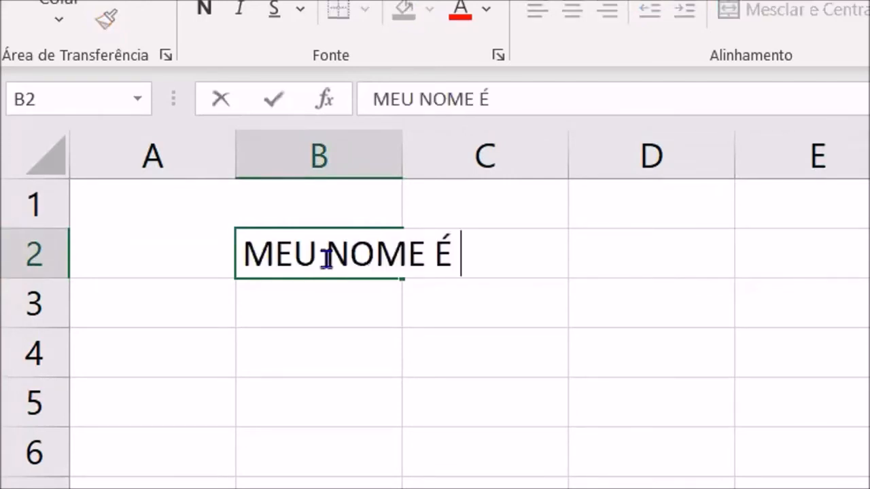
{"action": "type", "text": "SILVANA"}
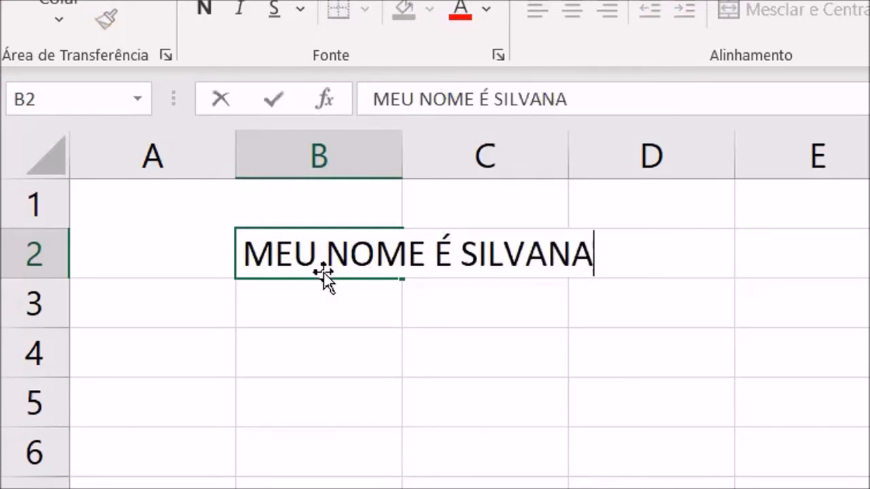
{"action": "key", "text": "Return"}
{"action": "left_click", "coordinate": [540, 402]}
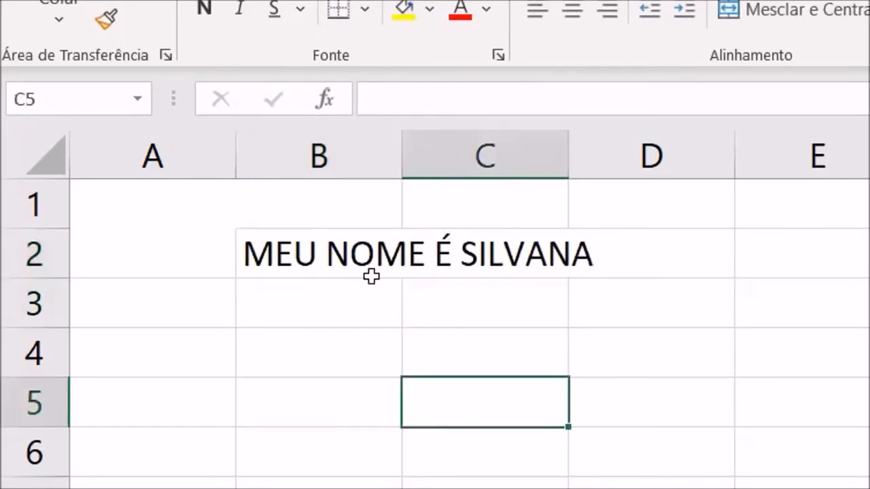
- Fill cell B2 with yellow and deselect it
{"action": "left_click", "coordinate": [322, 247]}
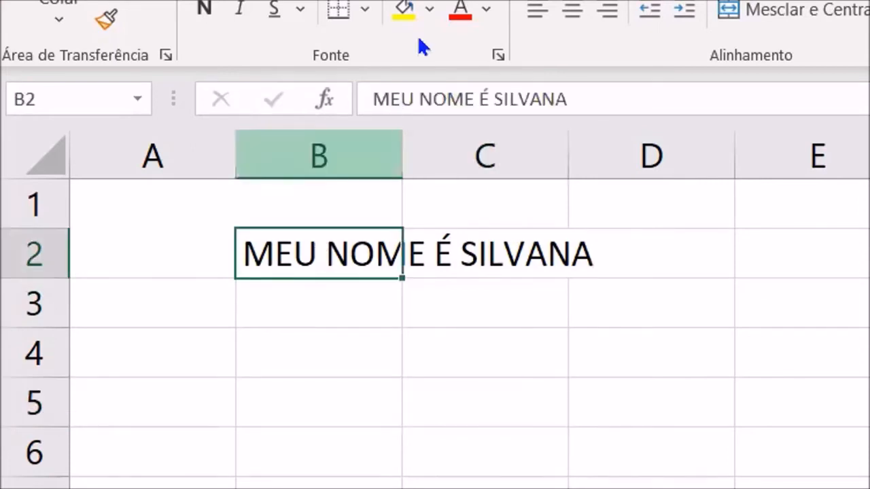
{"action": "left_click", "coordinate": [405, 15]}
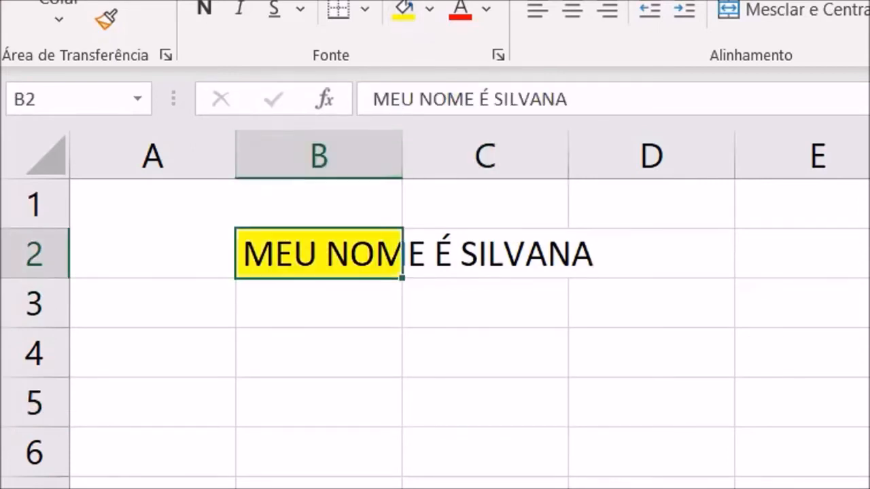
{"action": "left_click", "coordinate": [651, 488]}
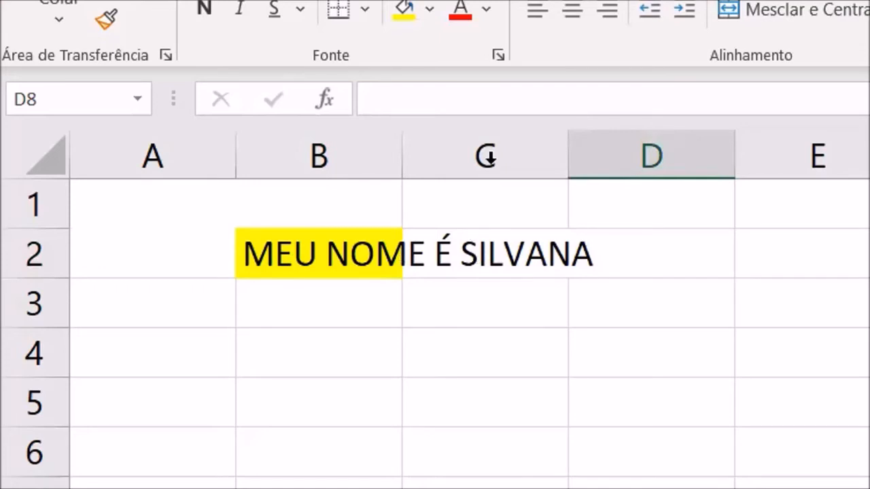
- Examine column C, row 2 and the content of cell C2 where the B2 text overflows, discarding any edit
{"action": "left_click", "coordinate": [486, 156]}
{"action": "left_click", "coordinate": [34, 252]}
{"action": "left_click", "coordinate": [463, 160]}
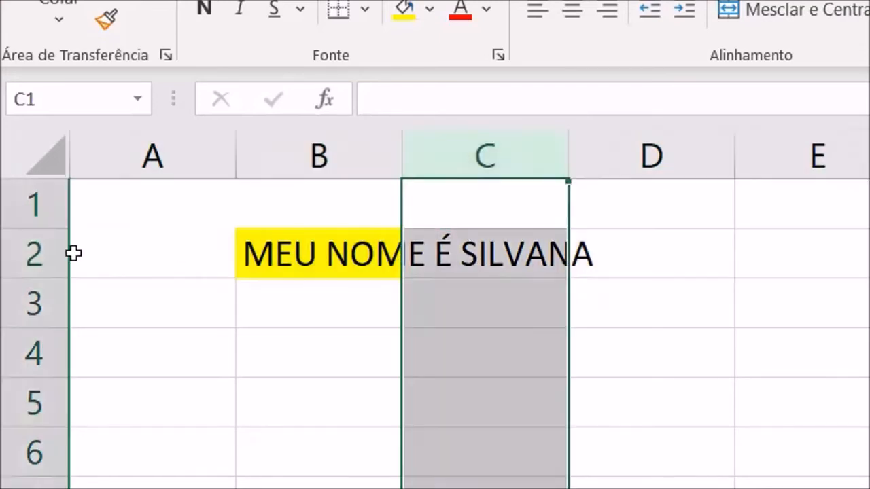
{"action": "left_click", "coordinate": [49, 253]}
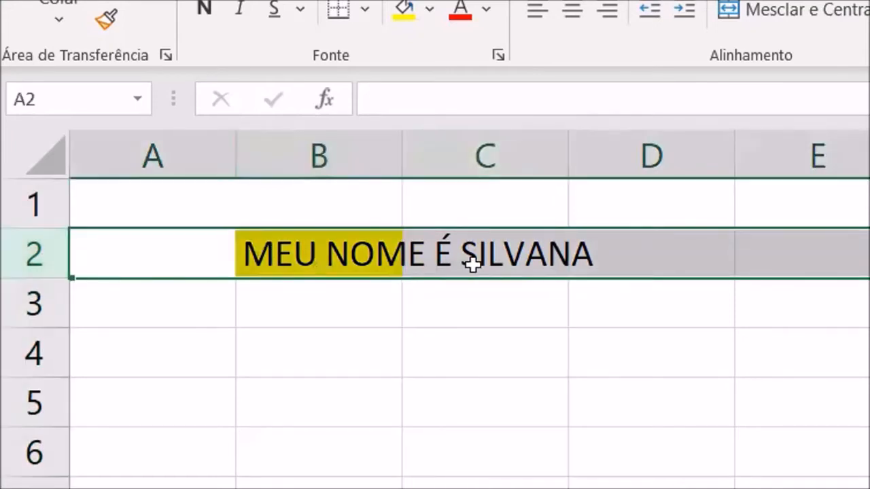
{"action": "key", "text": "Right"}
{"action": "key", "text": "Right"}
{"action": "left_click", "coordinate": [421, 111]}
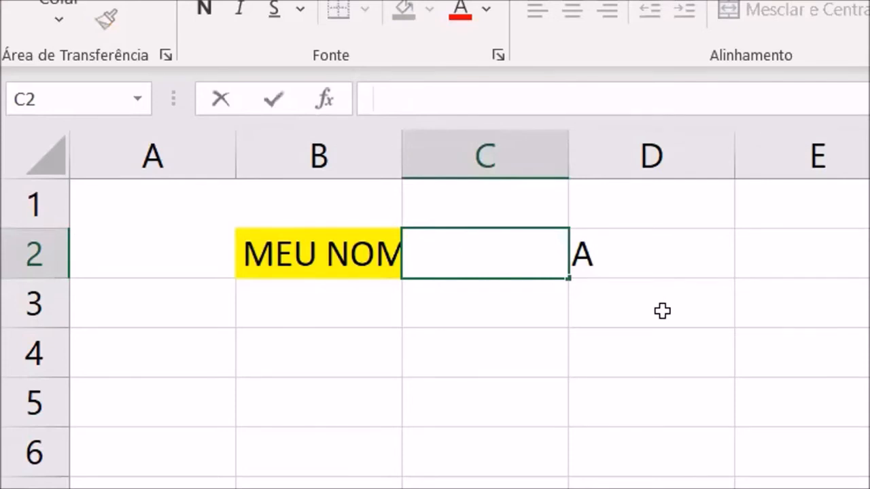
{"action": "key", "text": "Escape"}
- Examine the text stored in cell B2 in edit mode, leaving it as it is
{"action": "left_click", "coordinate": [325, 246]}
{"action": "left_click_drag", "start_coordinate": [376, 95], "coordinate": [334, 313]}
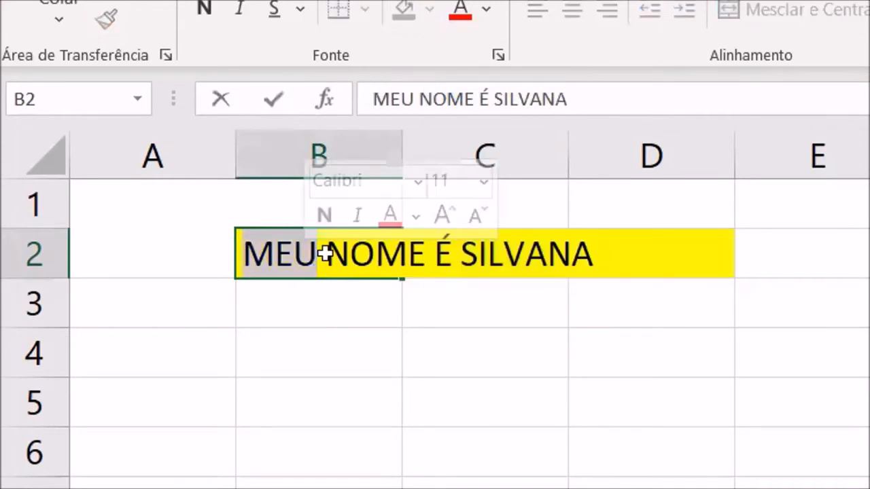
{"action": "key", "text": "Return"}
{"action": "key", "text": "Up"}
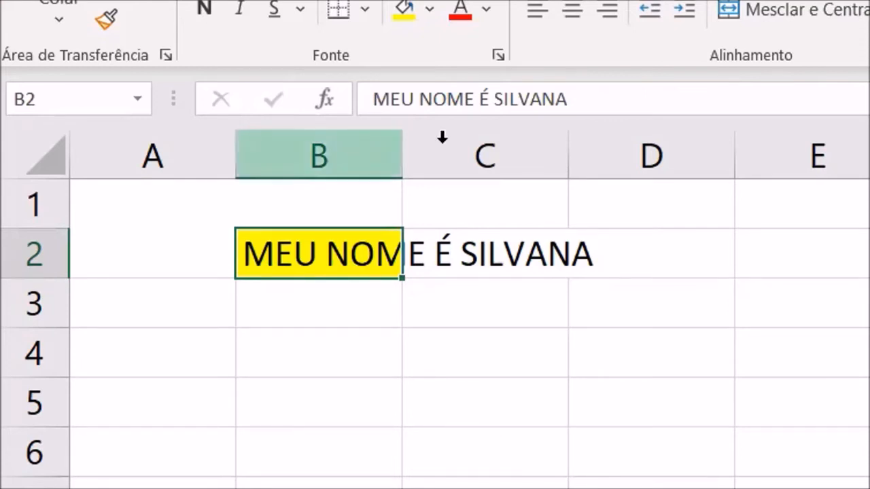
- AutoFit the width of column B to the text in cell B2
{"action": "left_click", "coordinate": [347, 146]}
{"action": "left_click", "coordinate": [413, 155]}
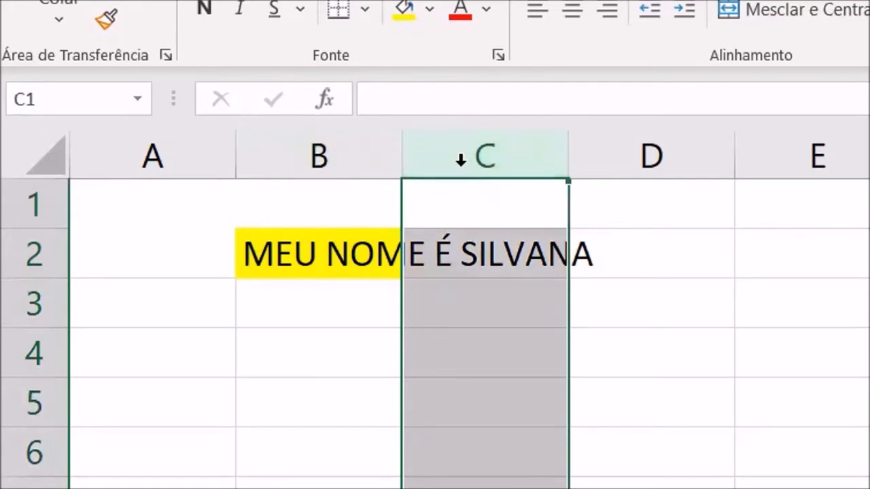
{"action": "double_click", "coordinate": [404, 160]}
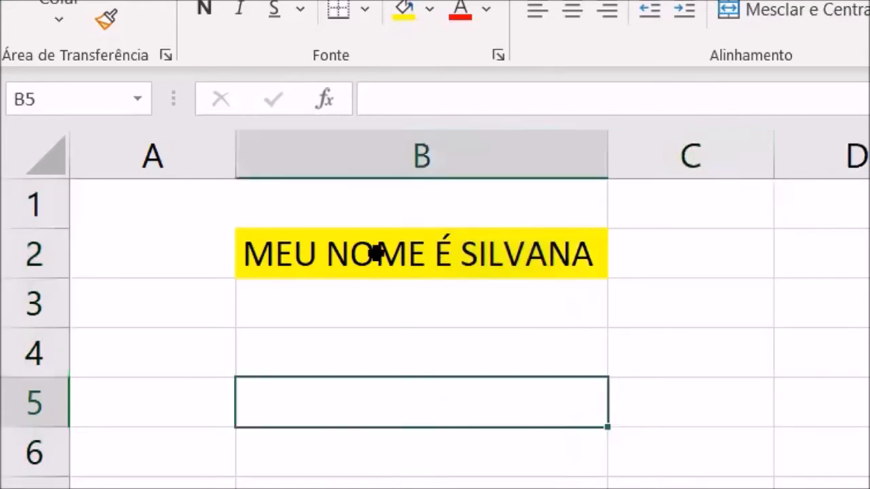
{"action": "left_click", "coordinate": [376, 253]}
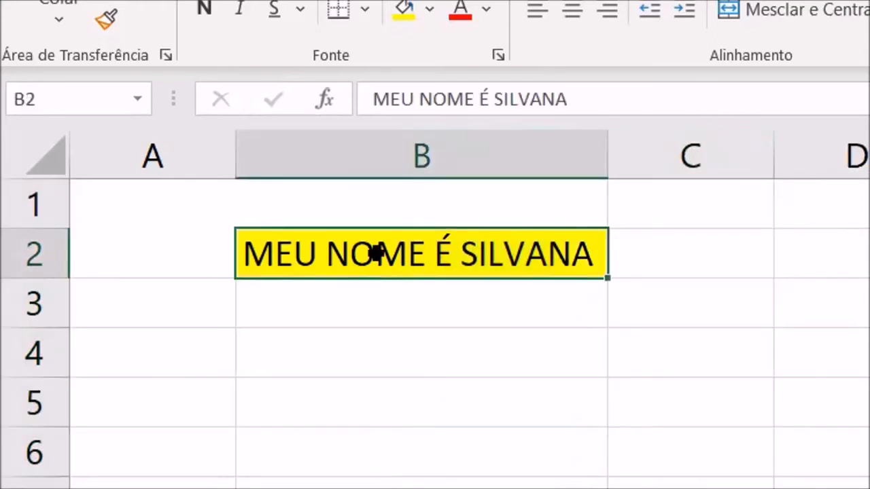
- Enter the text "MEU NOME É" followed by a person's full name in cell B4 and reselect the cell
{"action": "left_click", "coordinate": [385, 352]}
{"action": "type", "text": "MEU NO"}
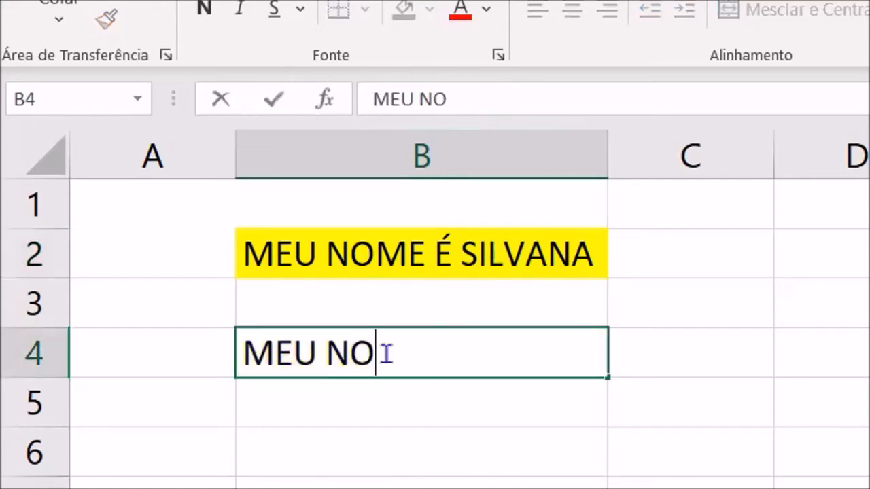
{"action": "type", "text": "ME É "}
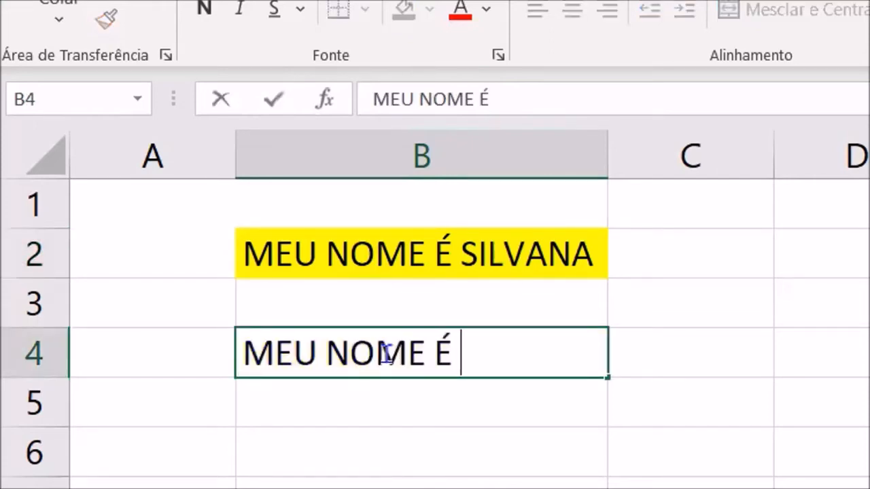
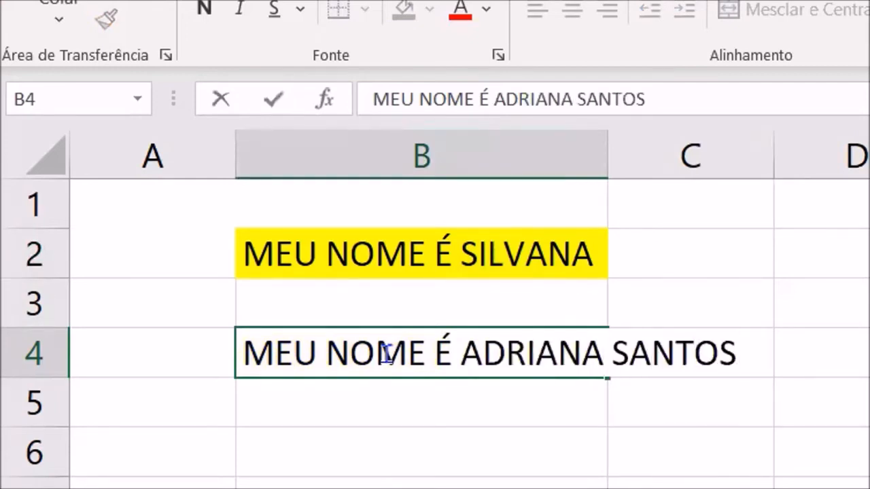
{"action": "key", "text": "Return"}
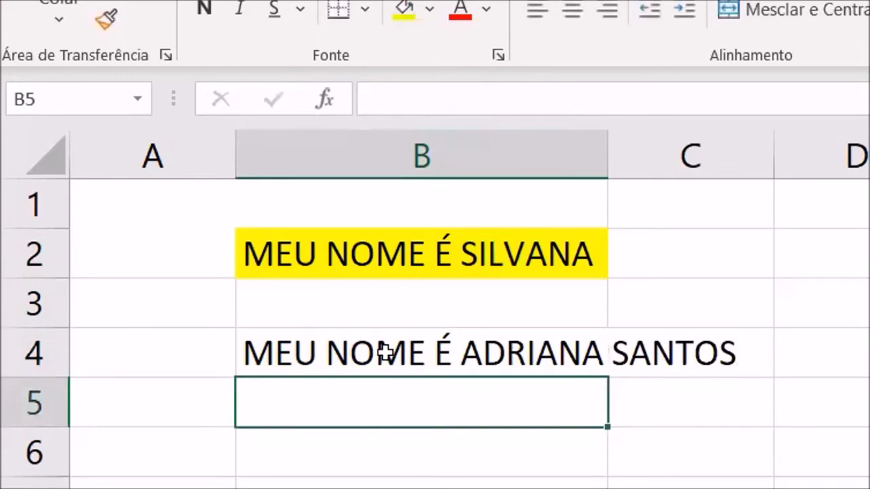
{"action": "left_click", "coordinate": [385, 352]}
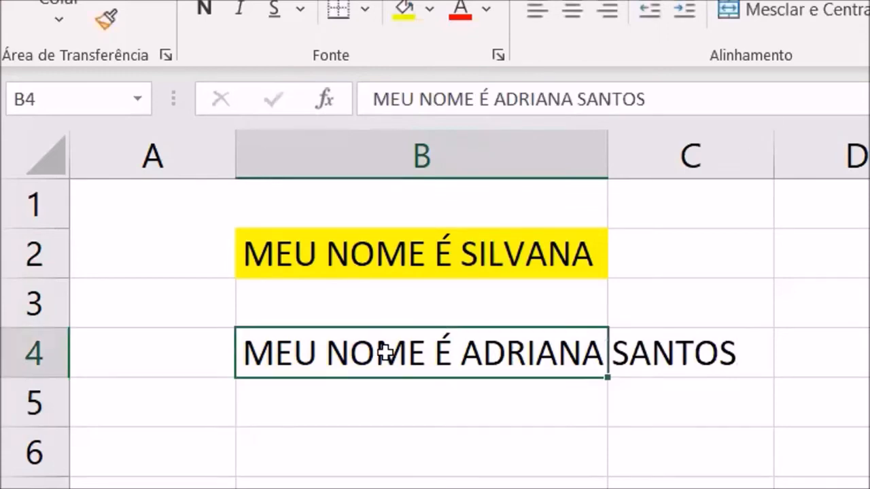
- AutoFit the width of column B to the longer text in cell B4
{"action": "double_click", "coordinate": [603, 161]}
{"action": "left_click", "coordinate": [552, 438]}
{"action": "left_click", "coordinate": [544, 348]}
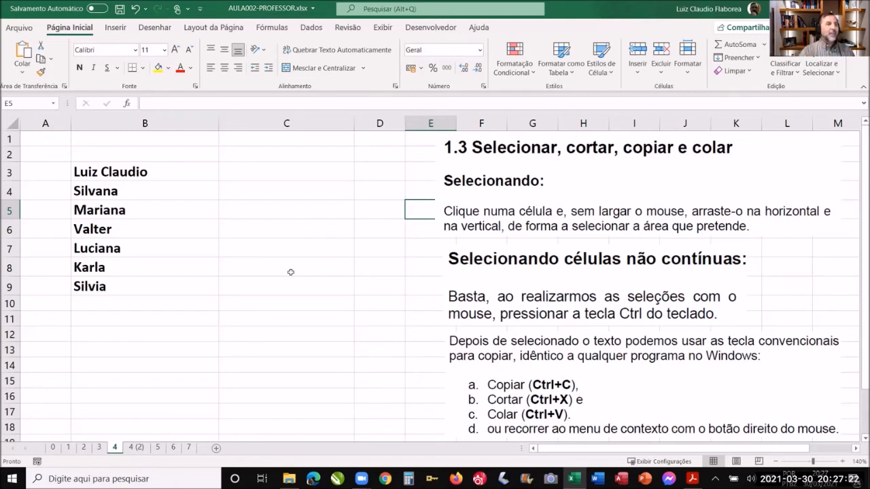
- Examine the text inside cells B3 and B4 in edit mode, highlighting each entry and leaving both as they are
{"action": "left_click", "coordinate": [182, 178]}
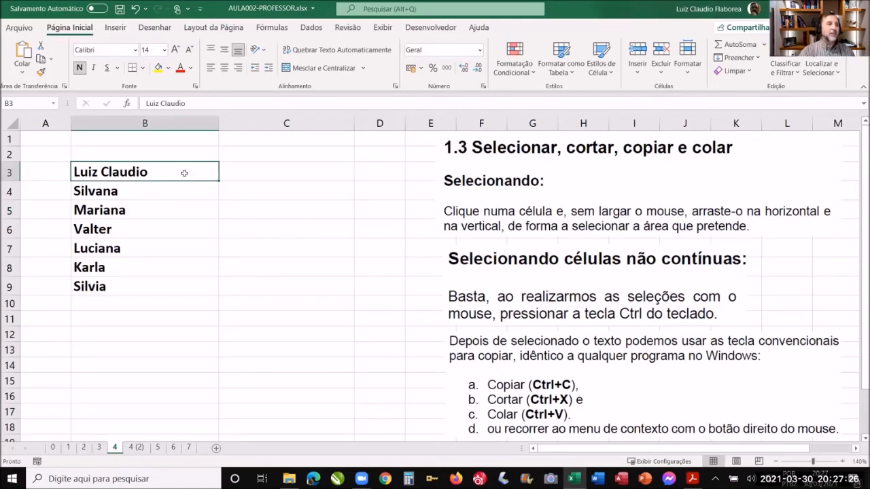
{"action": "double_click", "coordinate": [184, 173]}
{"action": "left_click_drag", "start_coordinate": [151, 171], "coordinate": [113, 169]}
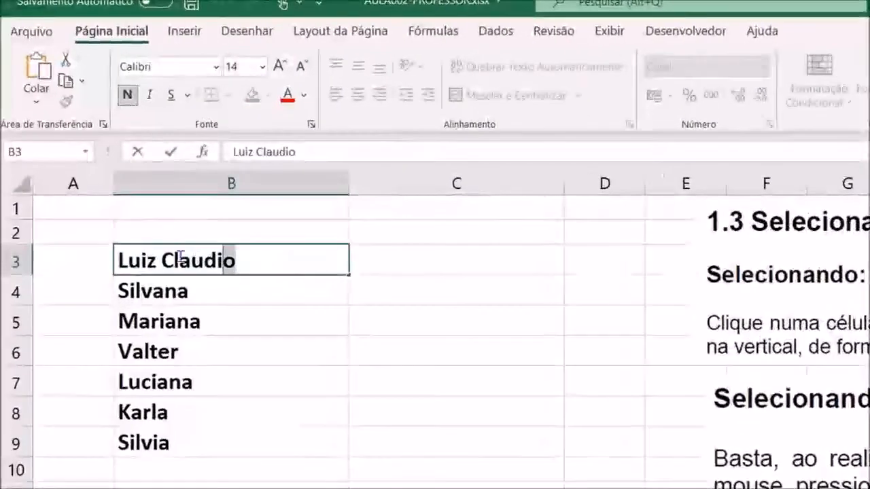
{"action": "left_click_drag", "start_coordinate": [180, 256], "coordinate": [119, 259]}
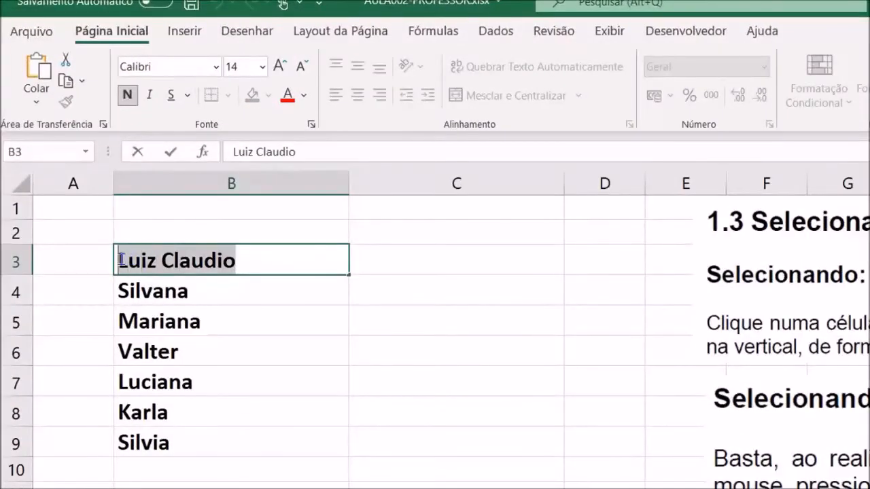
{"action": "double_click", "coordinate": [207, 283]}
{"action": "left_click_drag", "start_coordinate": [207, 286], "coordinate": [117, 292]}
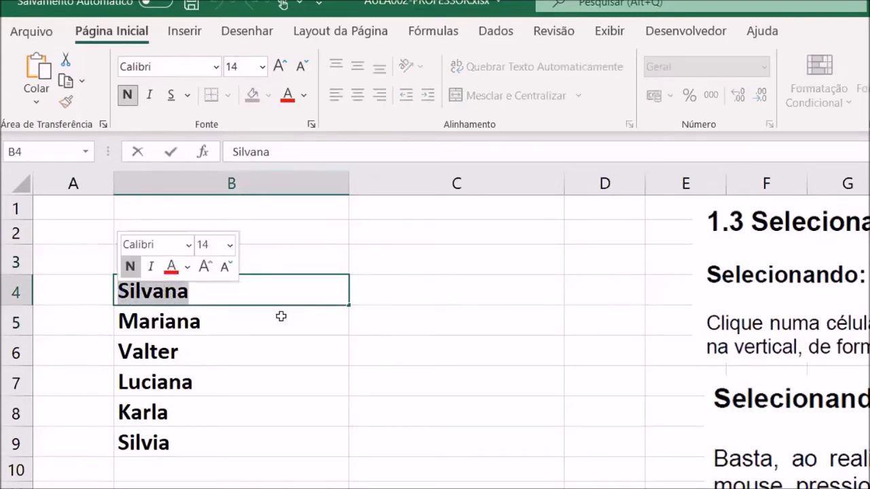
{"action": "left_click", "coordinate": [391, 282]}
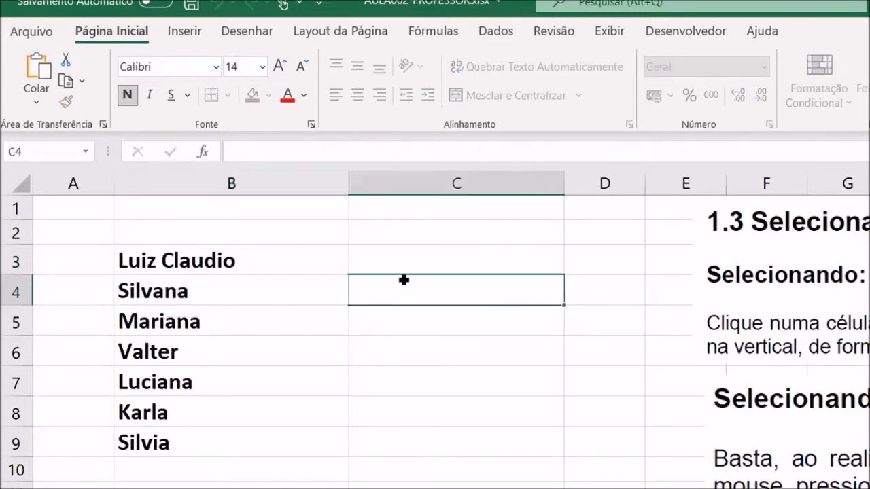
- Copy cell B3 into cell C3 with a regular paste, and clear the pasted content from C3
{"action": "left_click", "coordinate": [269, 259]}
{"action": "right_click", "coordinate": [267, 257]}
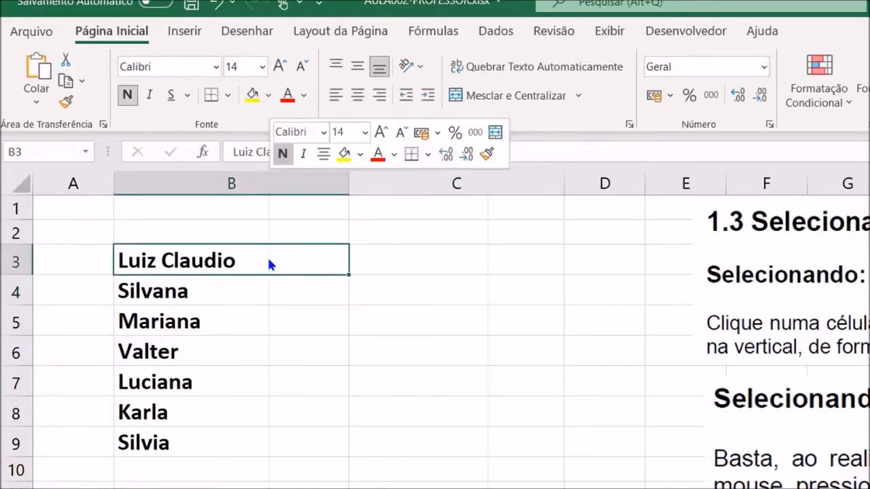
{"action": "left_click", "coordinate": [315, 225]}
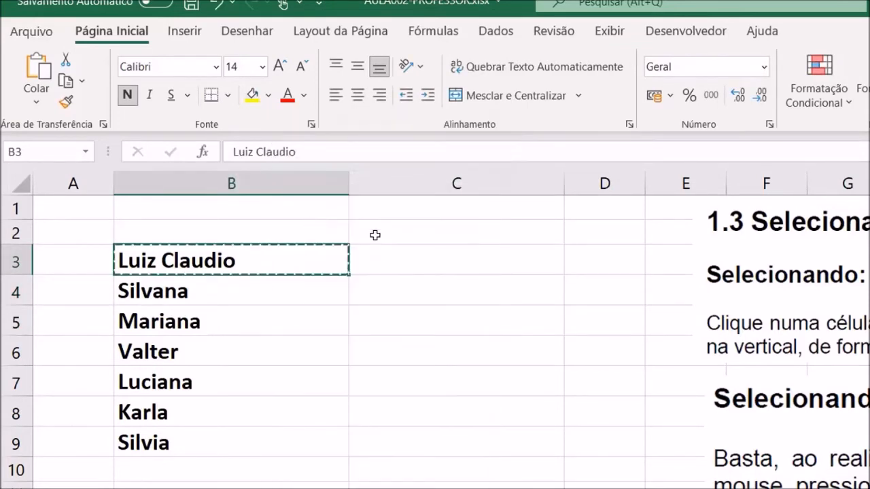
{"action": "left_click", "coordinate": [471, 257]}
{"action": "right_click", "coordinate": [474, 265]}
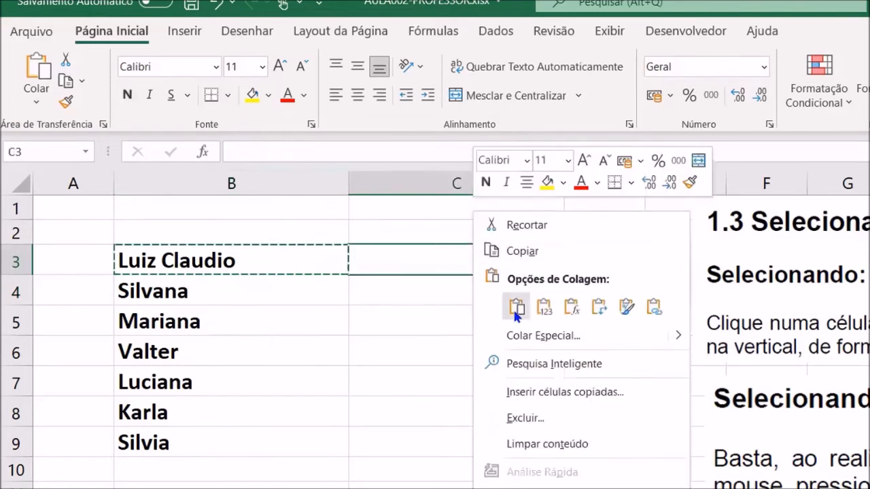
{"action": "left_click", "coordinate": [511, 305]}
{"action": "left_click", "coordinate": [491, 376]}
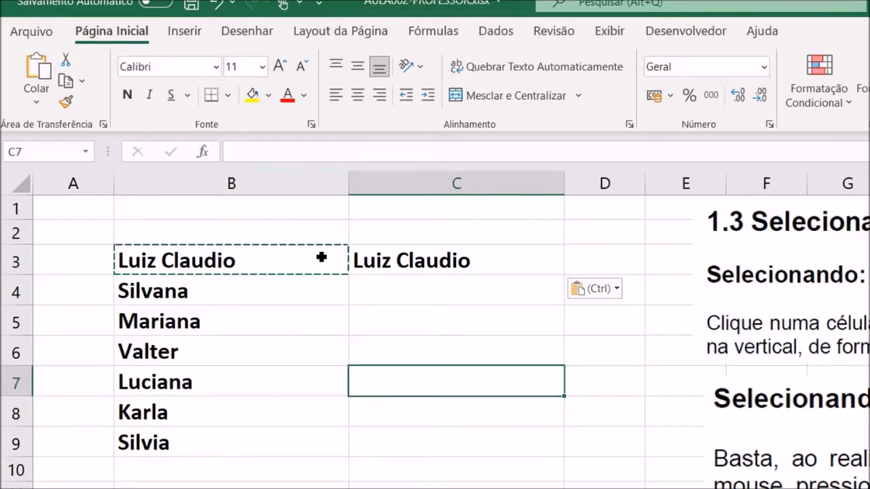
{"action": "left_click", "coordinate": [384, 261]}
{"action": "key", "text": "Delete"}
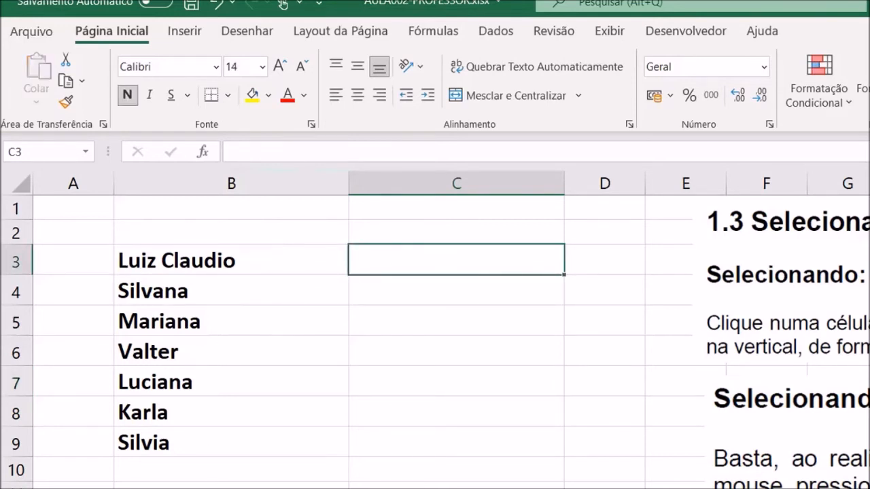
- Enter the formula =10+5 in cell B11
{"action": "left_click", "coordinate": [212, 486]}
{"action": "type", "text": "=10"}
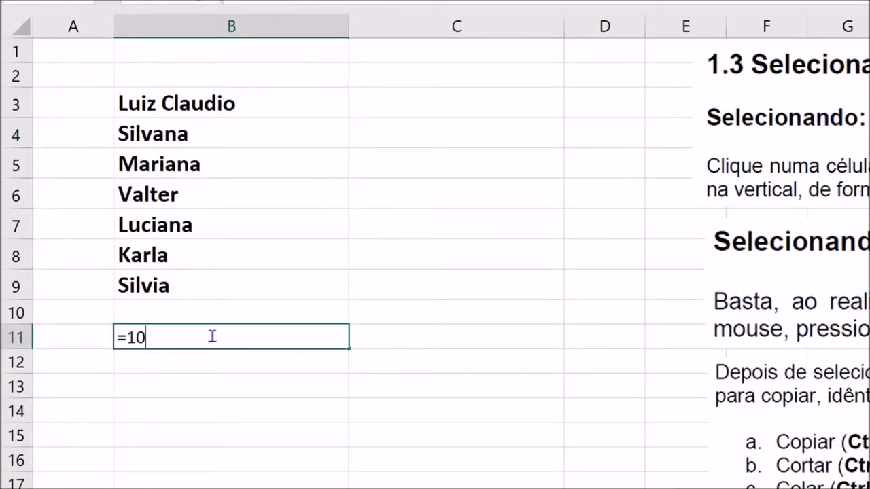
{"action": "type", "text": "+3"}
{"action": "key", "text": "BackSpace"}
{"action": "type", "text": "5"}
{"action": "key", "text": "Return"}
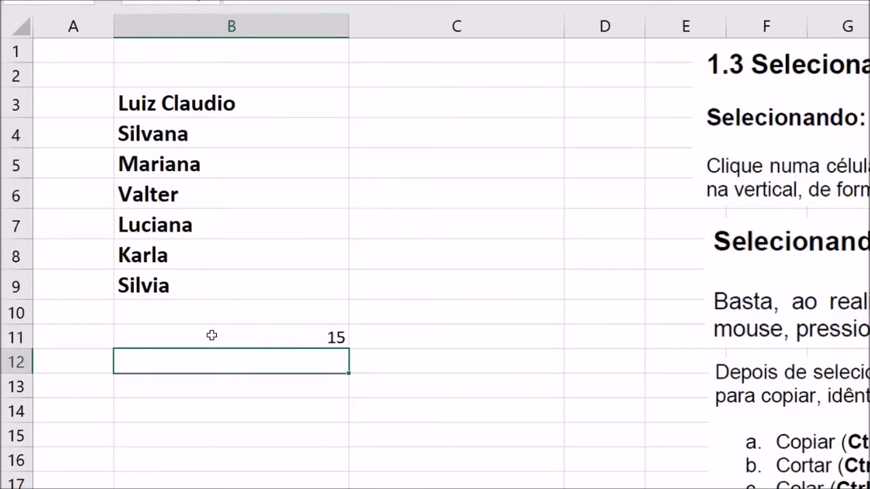
- Format cell B11 as bold, horizontally centred, with font size 18
{"action": "left_click", "coordinate": [212, 335]}
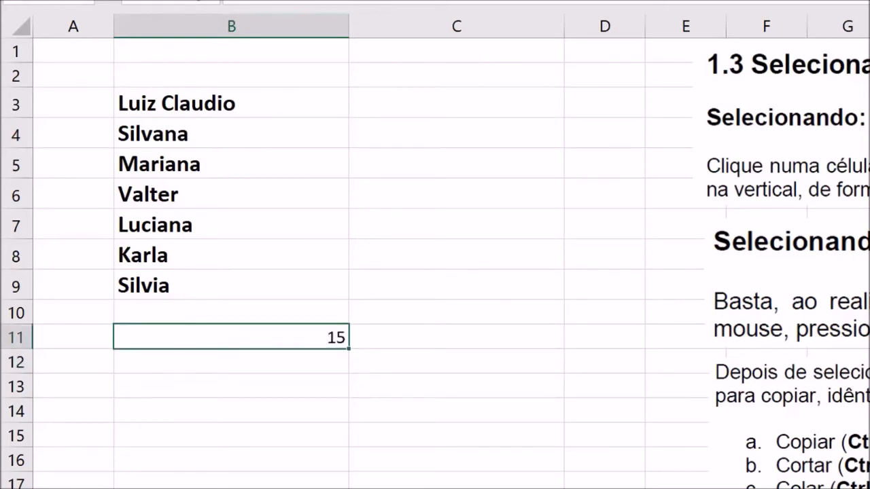
{"action": "key", "text": "ctrl+b"}
{"action": "left_click", "coordinate": [429, 444]}
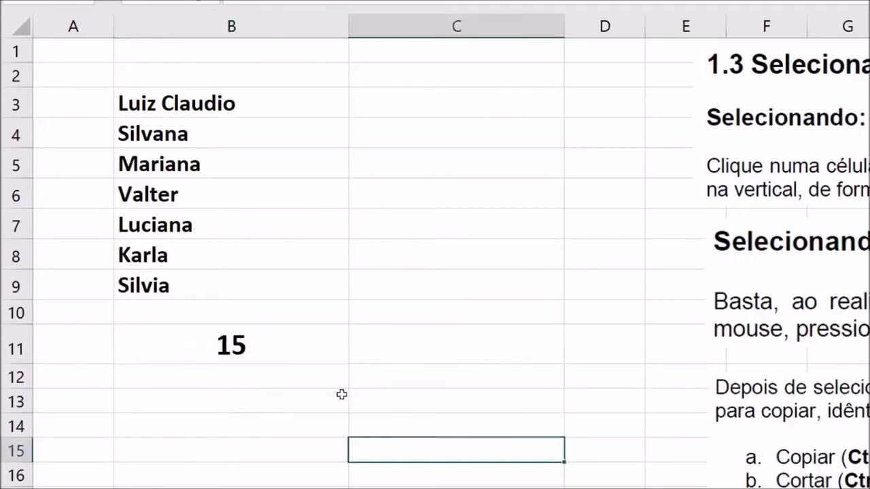
- Copy cell B11 into cell C11 with the regular paste option, keeping its formula and formatting
{"action": "left_click", "coordinate": [285, 351]}
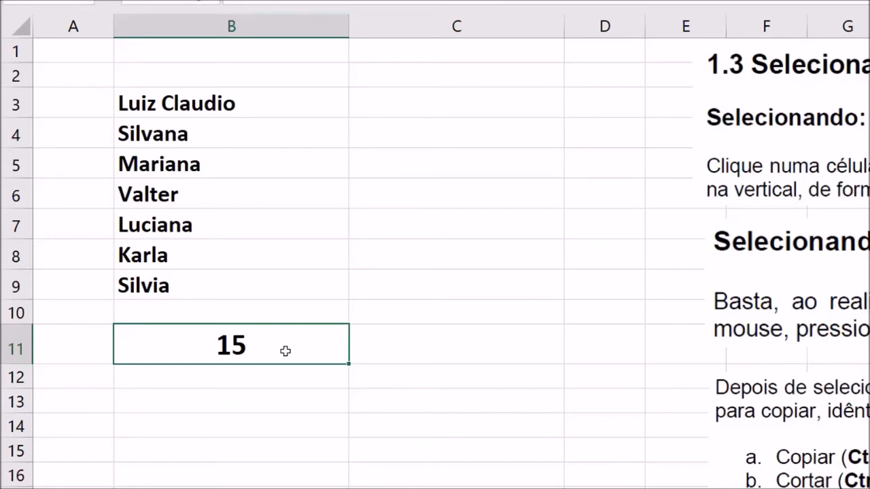
{"action": "right_click", "coordinate": [286, 355]}
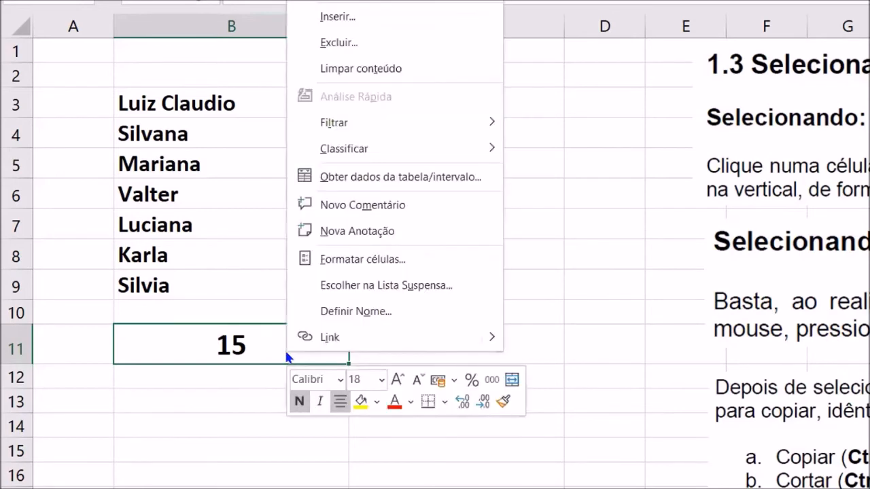
{"action": "left_click", "coordinate": [347, 1]}
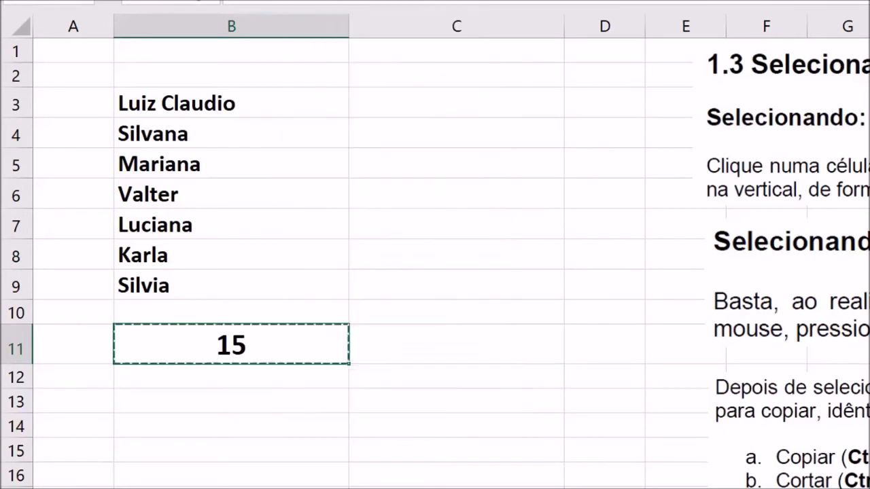
{"action": "left_click", "coordinate": [472, 347]}
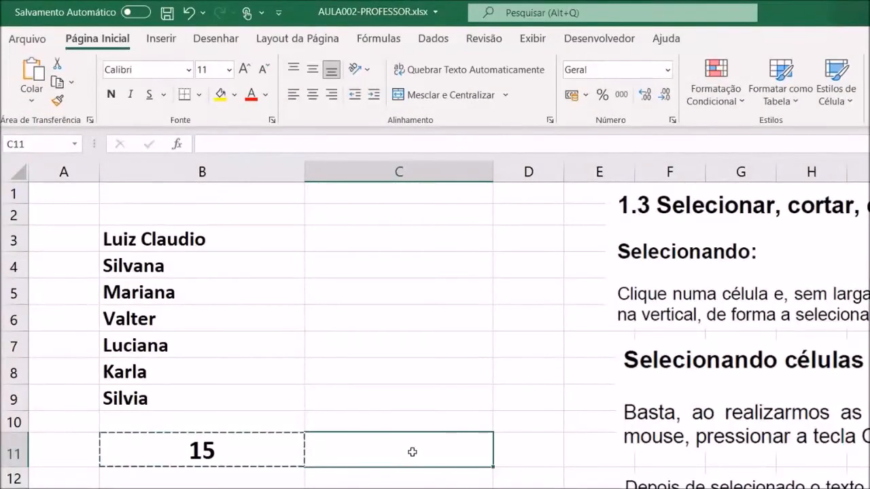
{"action": "right_click", "coordinate": [412, 452]}
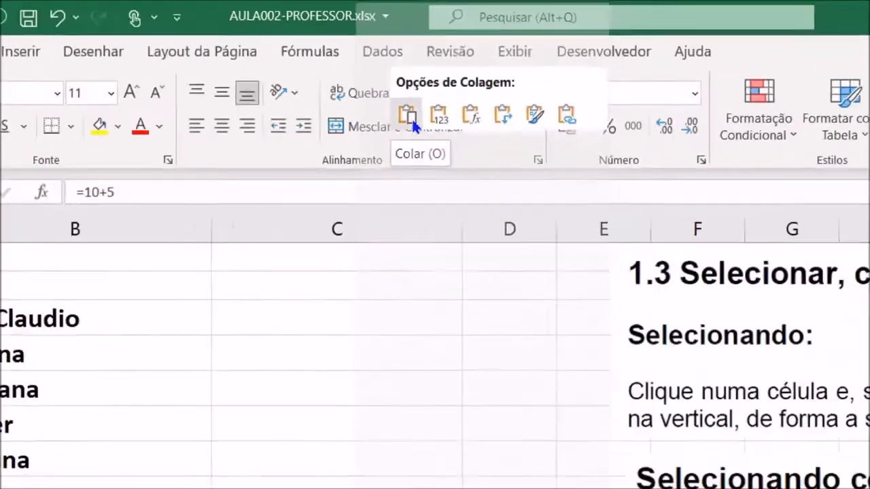
{"action": "left_click", "coordinate": [325, 318]}
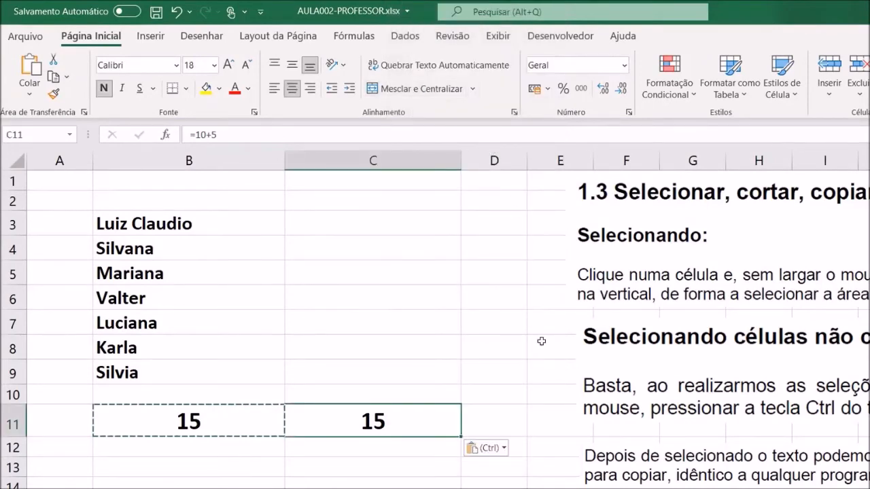
{"action": "left_click", "coordinate": [501, 488]}
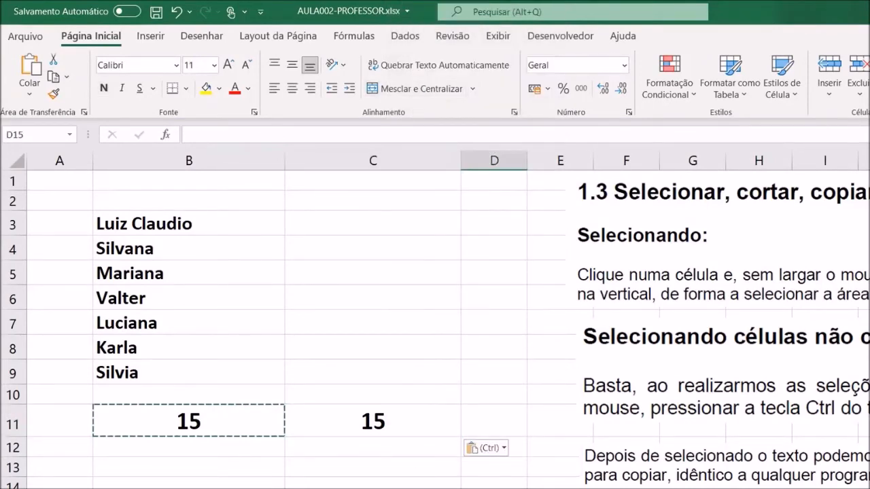
- Compare the formulas stored in cells B11 and C11 in edit mode, leaving both as they are
{"action": "double_click", "coordinate": [217, 418]}
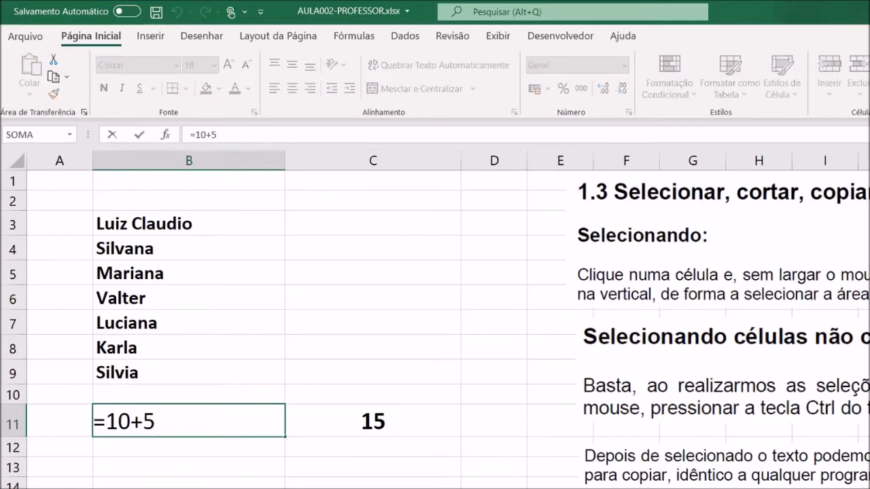
{"action": "left_click", "coordinate": [400, 421]}
{"action": "double_click", "coordinate": [397, 424]}
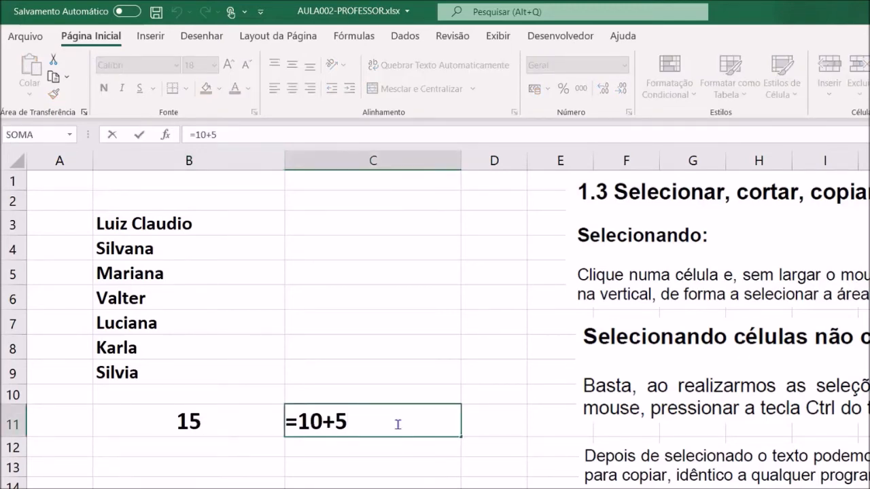
{"action": "left_click", "coordinate": [533, 463]}
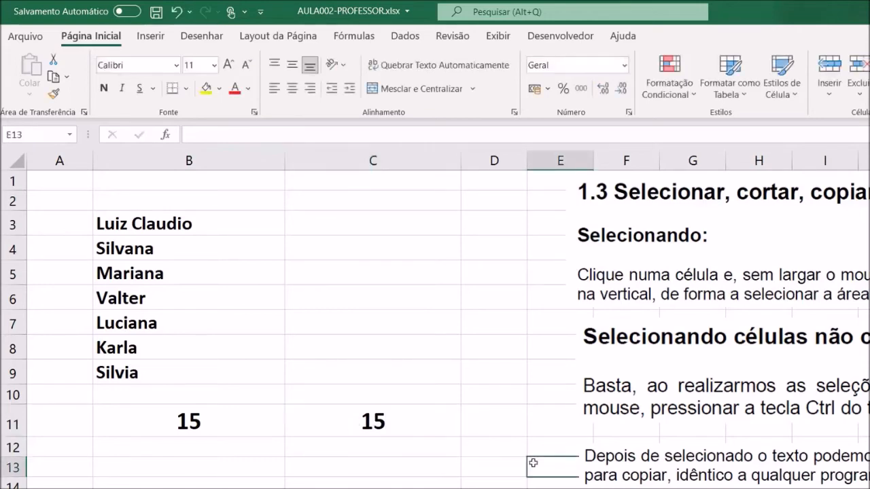
{"action": "left_click", "coordinate": [411, 423]}
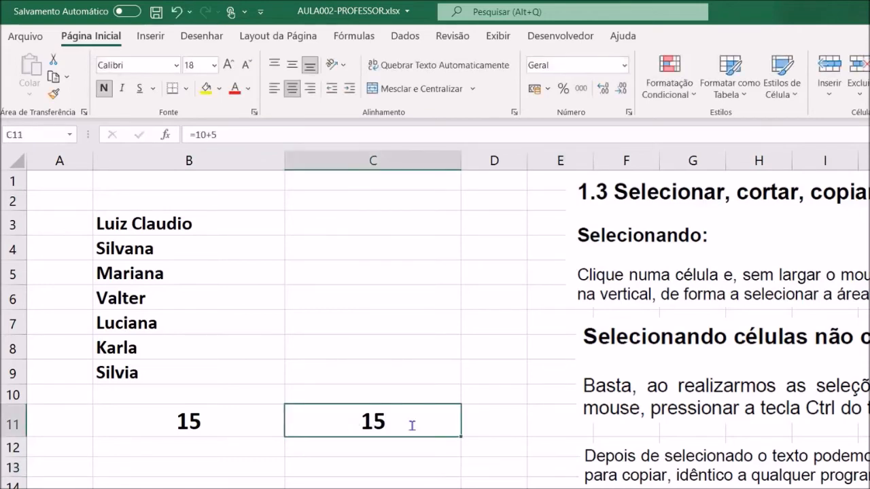
{"action": "double_click", "coordinate": [412, 423]}
{"action": "left_click", "coordinate": [494, 488]}
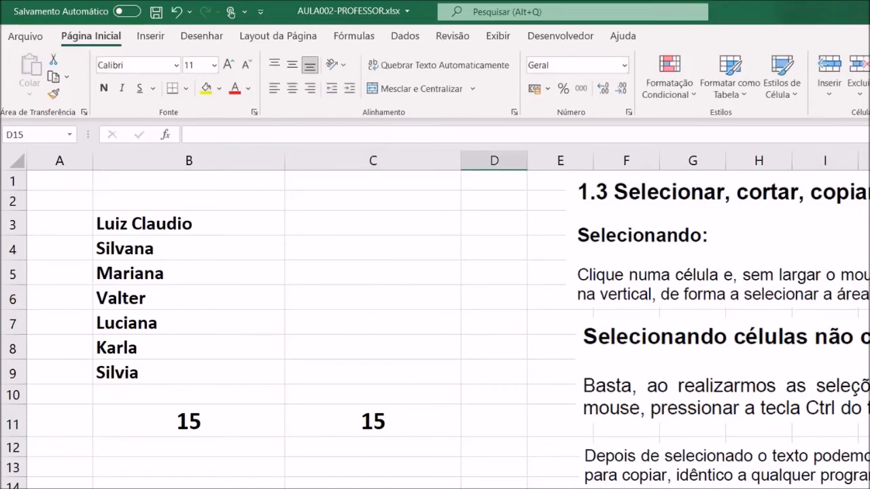
- Copy cell B11 and paste only its value (Valores) into cell C12, ending the copy mode
{"action": "left_click", "coordinate": [237, 420]}
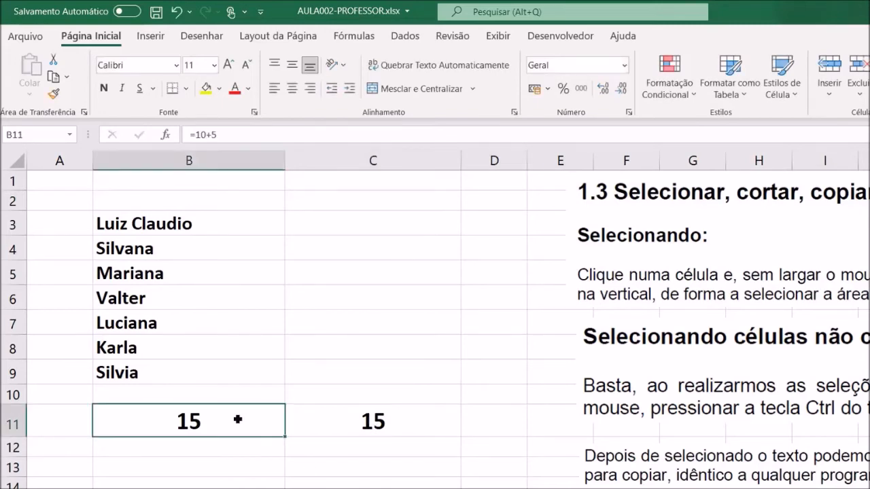
{"action": "right_click", "coordinate": [237, 420]}
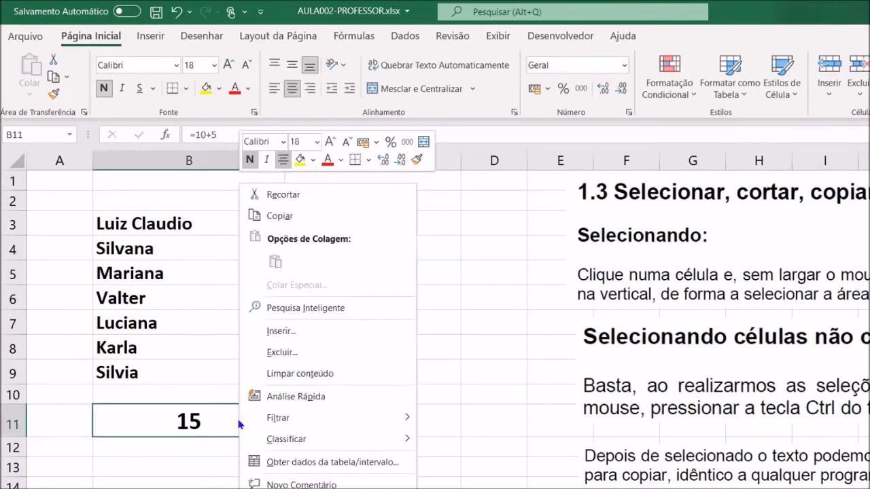
{"action": "left_click", "coordinate": [280, 218]}
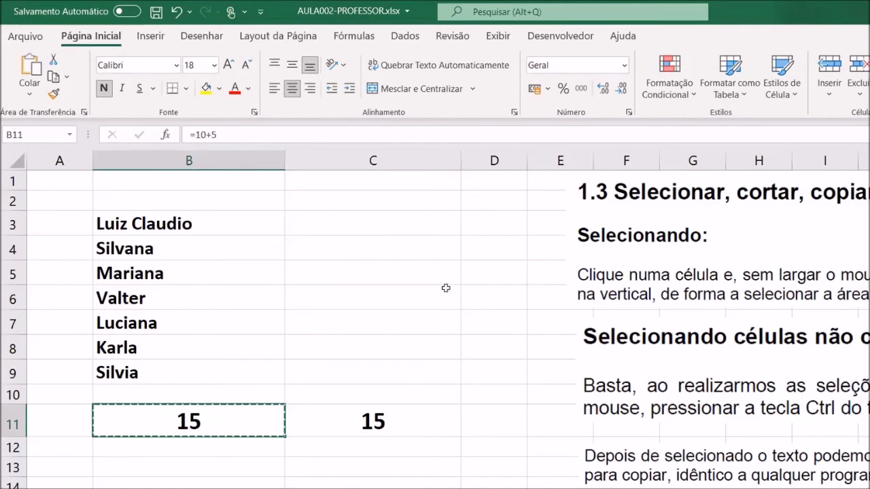
{"action": "left_click", "coordinate": [401, 447]}
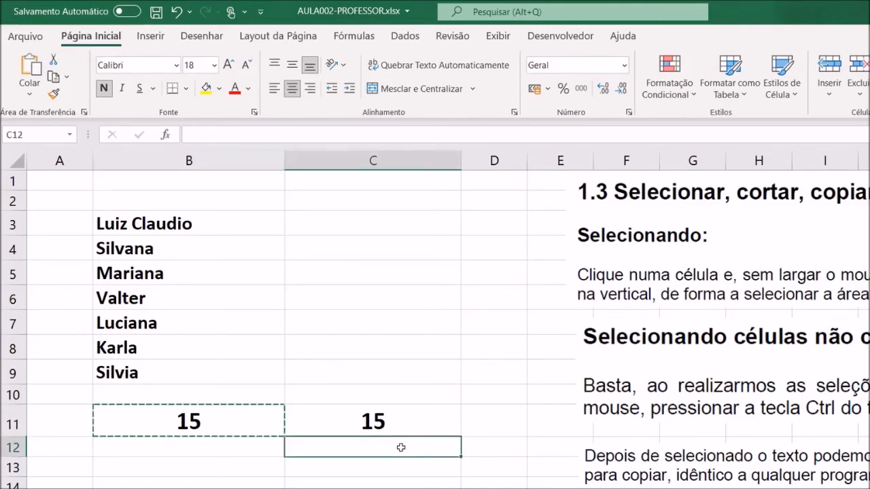
{"action": "right_click", "coordinate": [401, 451]}
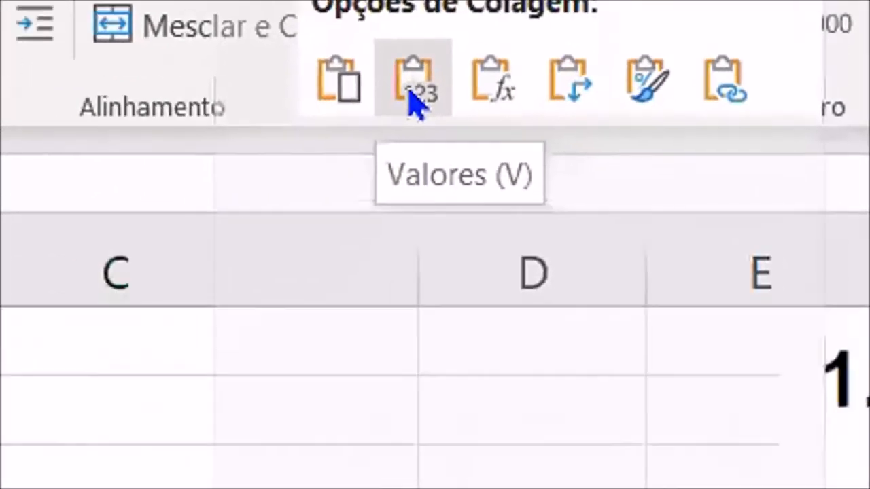
{"action": "left_click", "coordinate": [414, 102]}
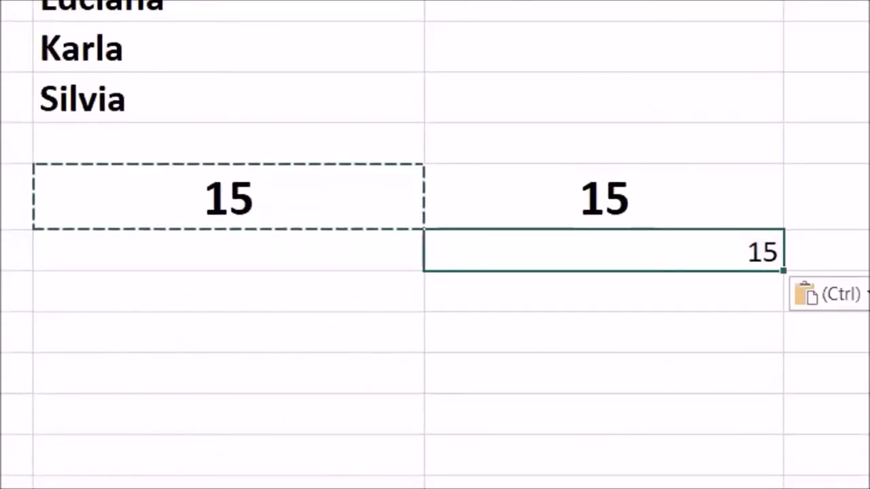
{"action": "key", "text": "Escape"}
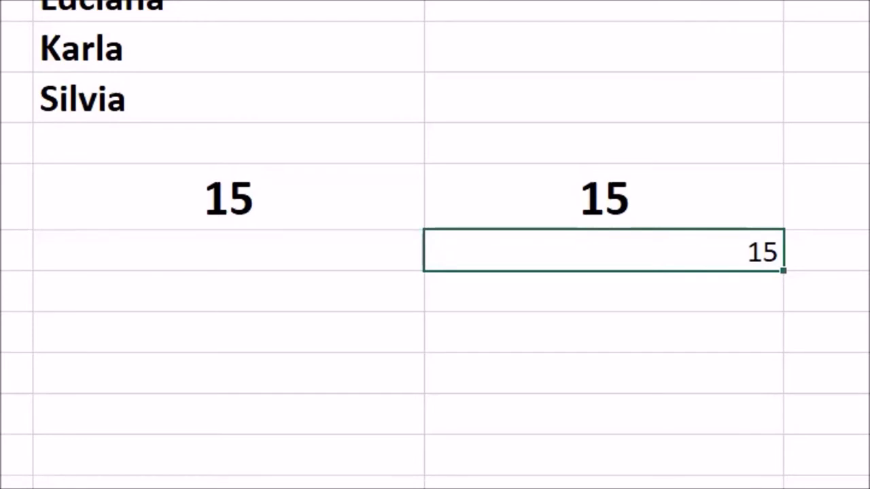
- Centre the pasted value horizontally in cell C12
{"action": "key", "text": "alt+h"}
{"action": "key", "text": "a"}
{"action": "key", "text": "c"}
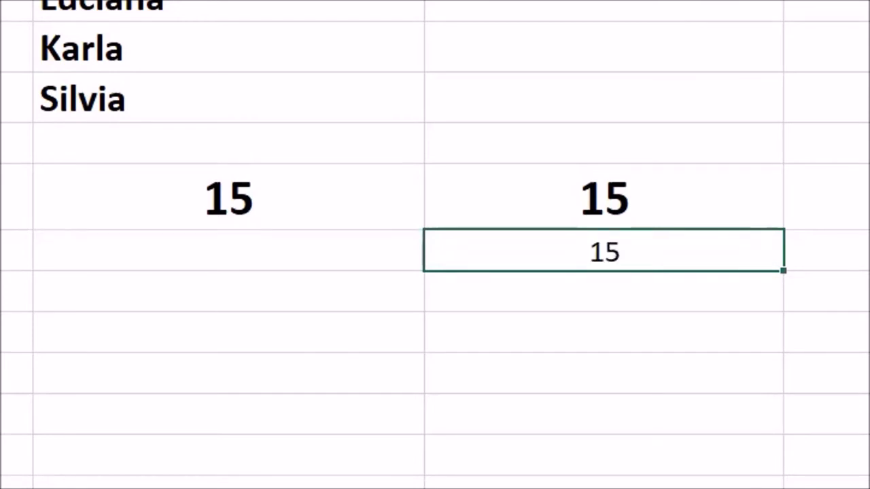
- Fill cell B11 with yellow
{"action": "left_click", "coordinate": [322, 204]}
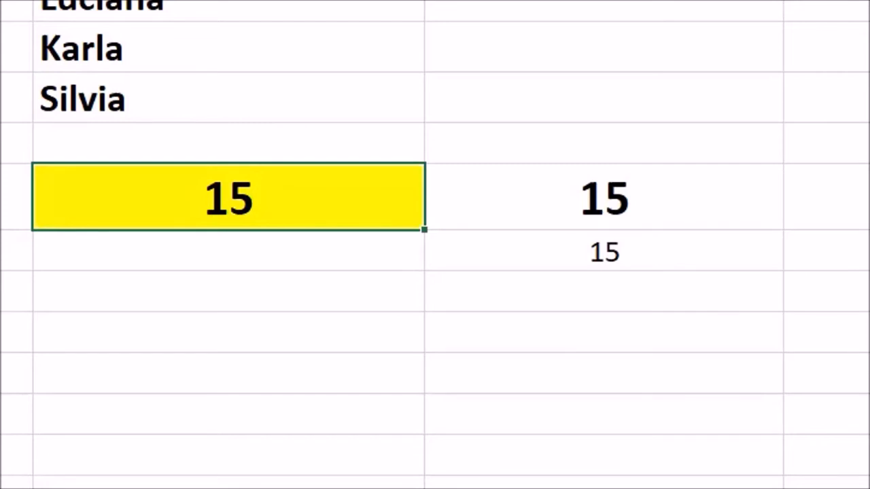
- Make the content of cell B11 italic and underlined, and colour its text red
{"action": "key", "text": "ctrl+i"}
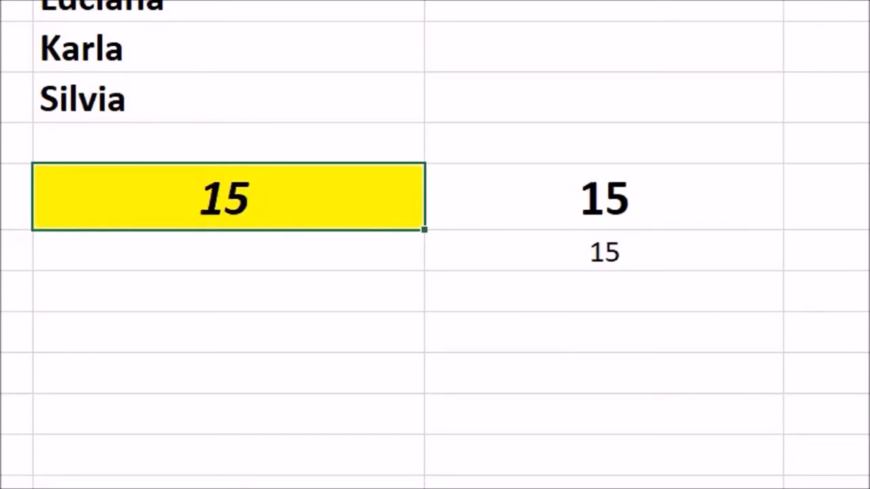
{"action": "key", "text": "ctrl+u"}
{"action": "left_click", "coordinate": [238, 59]}
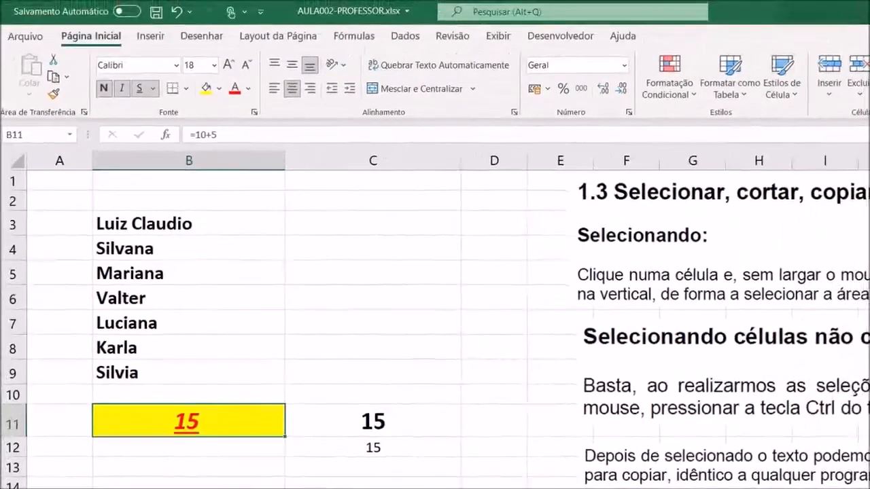
{"action": "left_click", "coordinate": [603, 455]}
- Copy cell B11 and paste it with all its formatting into cell C11 using the regular paste option (Colar)
{"action": "left_click", "coordinate": [241, 428]}
{"action": "right_click", "coordinate": [241, 428]}
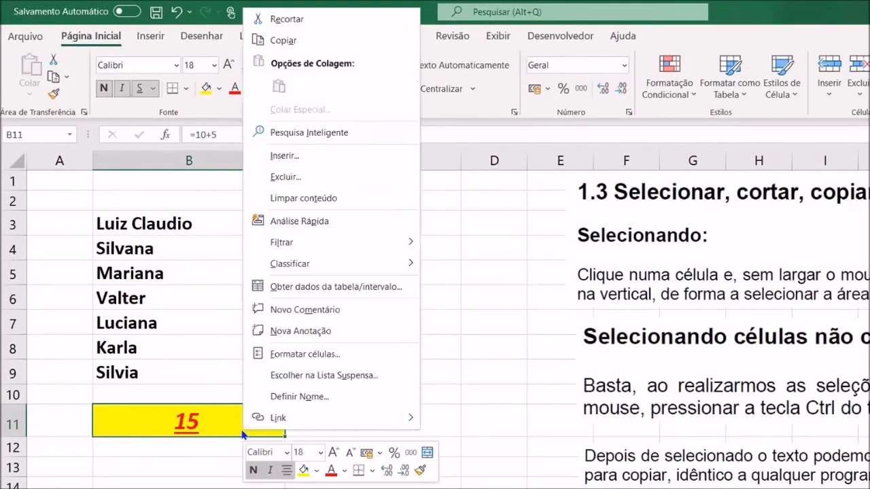
{"action": "left_click", "coordinate": [288, 42]}
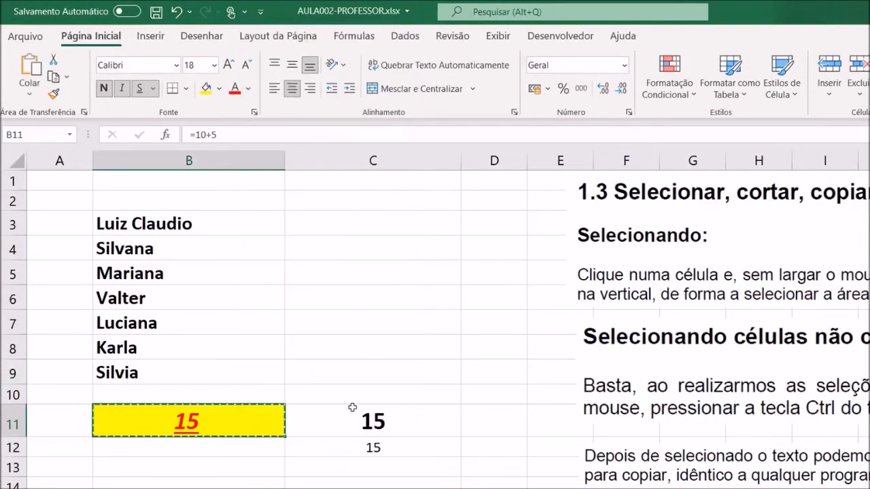
{"action": "left_click", "coordinate": [353, 418]}
{"action": "right_click", "coordinate": [352, 416]}
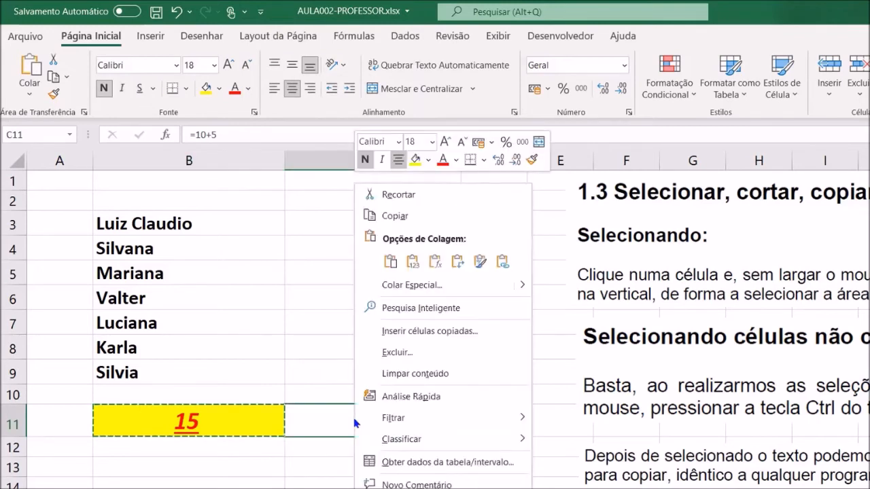
{"action": "left_click", "coordinate": [390, 263]}
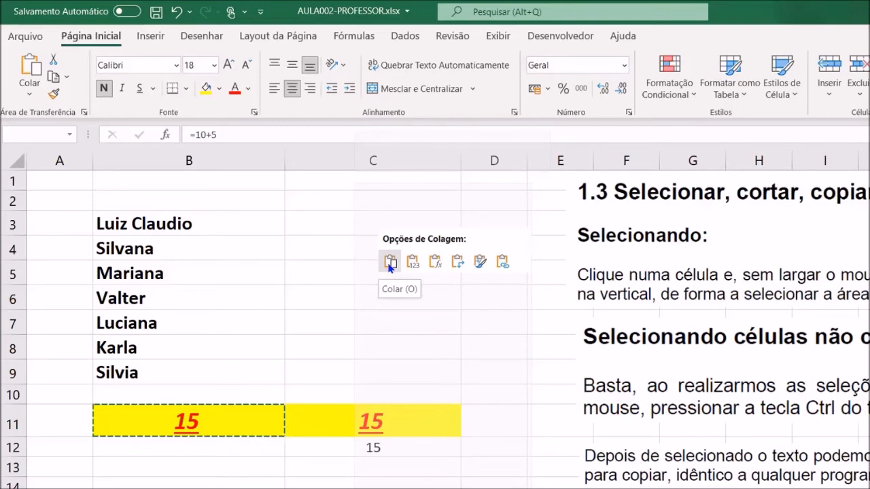
{"action": "left_click", "coordinate": [451, 488]}
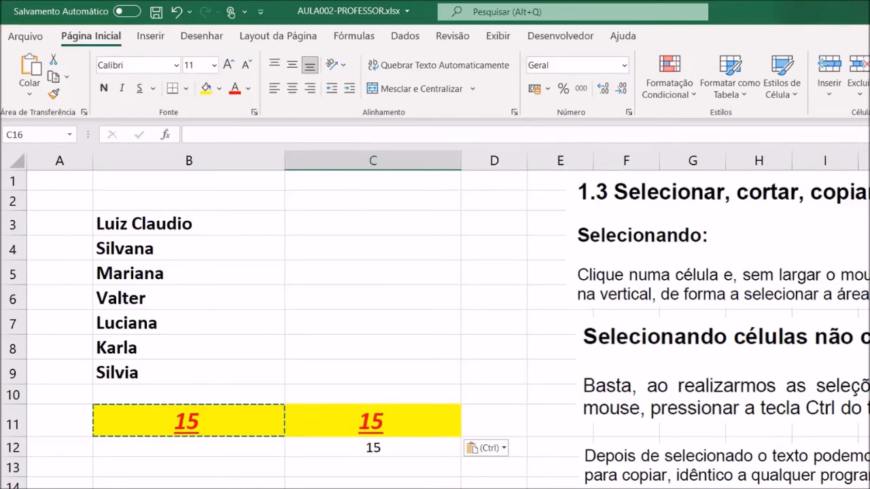
- Copy cell B11 and paste only its value (Valores) into cell C15
{"action": "right_click", "coordinate": [245, 422]}
{"action": "left_click", "coordinate": [312, 35]}
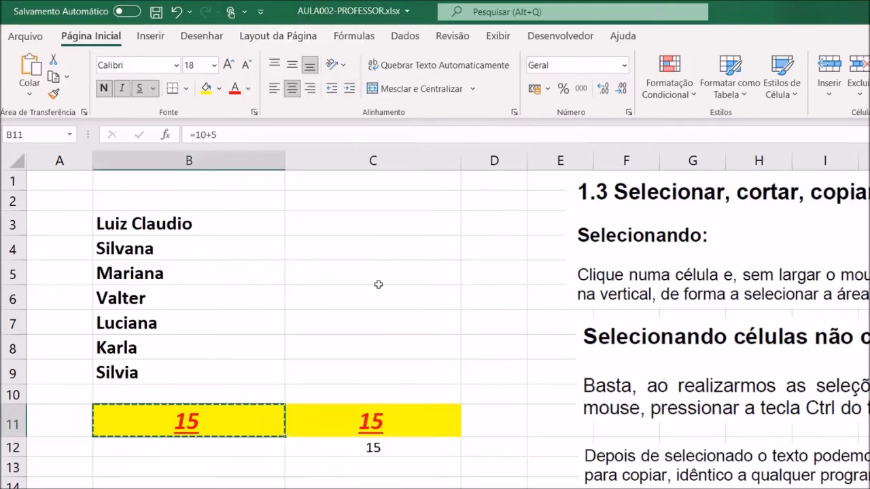
{"action": "left_click", "coordinate": [344, 461]}
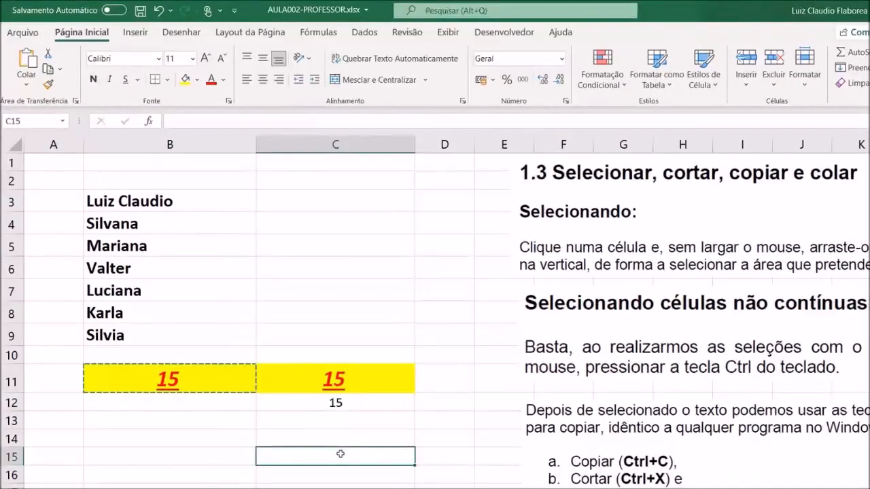
{"action": "right_click", "coordinate": [340, 454]}
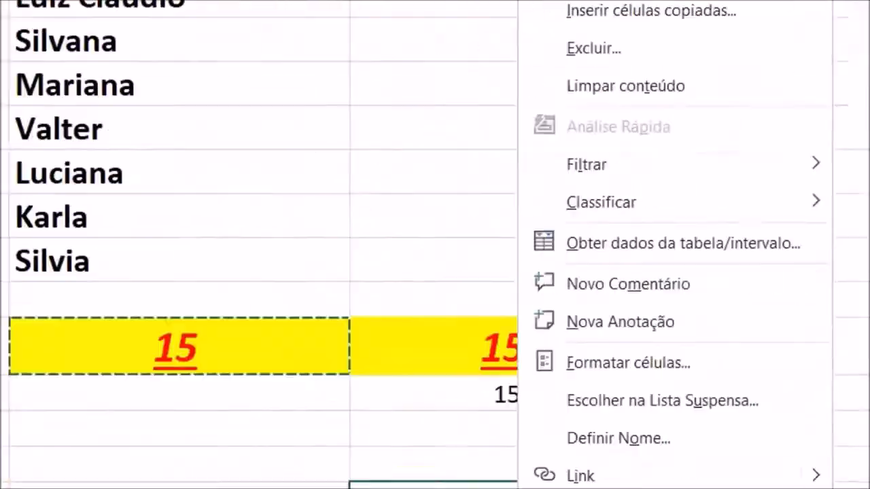
{"action": "left_click", "coordinate": [342, 335]}
{"action": "left_click", "coordinate": [808, 297]}
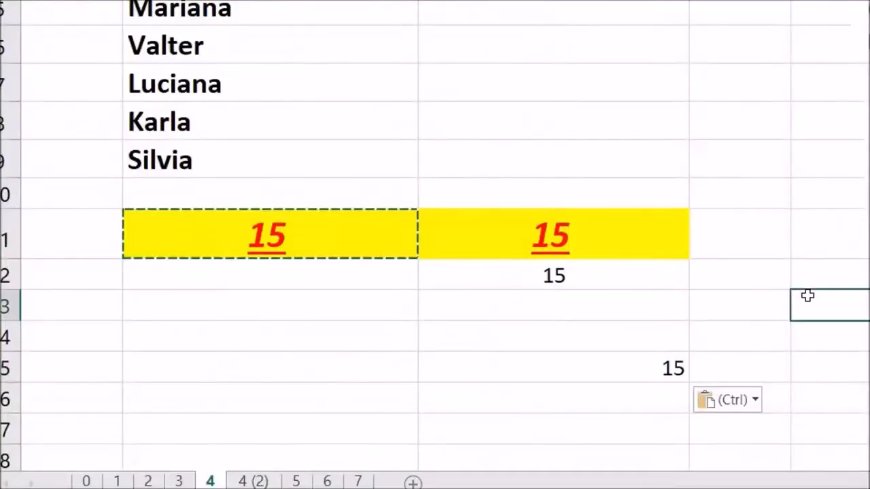
- Enlarge the font of the pasted value in cell C15 by several sizes
{"action": "left_click", "coordinate": [621, 358]}
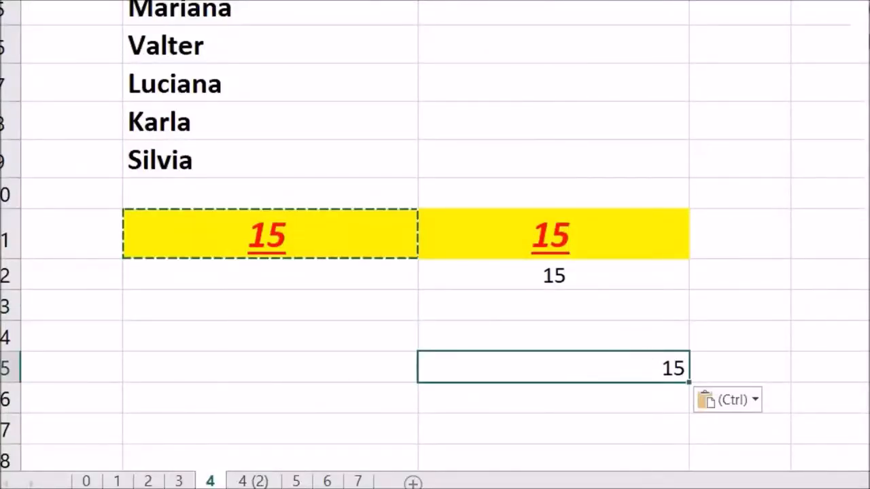
{"action": "key", "text": "ctrl+shift+period"}
{"action": "key", "text": "ctrl+shift+period"}
{"action": "key", "text": "ctrl+shift+period"}
{"action": "key", "text": "ctrl+shift+period"}
{"action": "key", "text": "ctrl+shift+period"}
{"action": "key", "text": "ctrl+shift+period"}
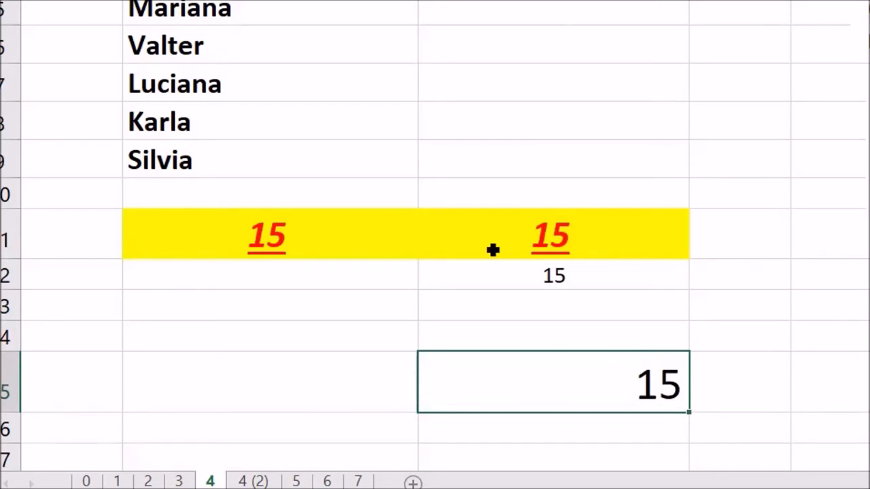
- Copy cell B11 and paste it with its formula and formatting into cell C6
{"action": "left_click", "coordinate": [396, 243]}
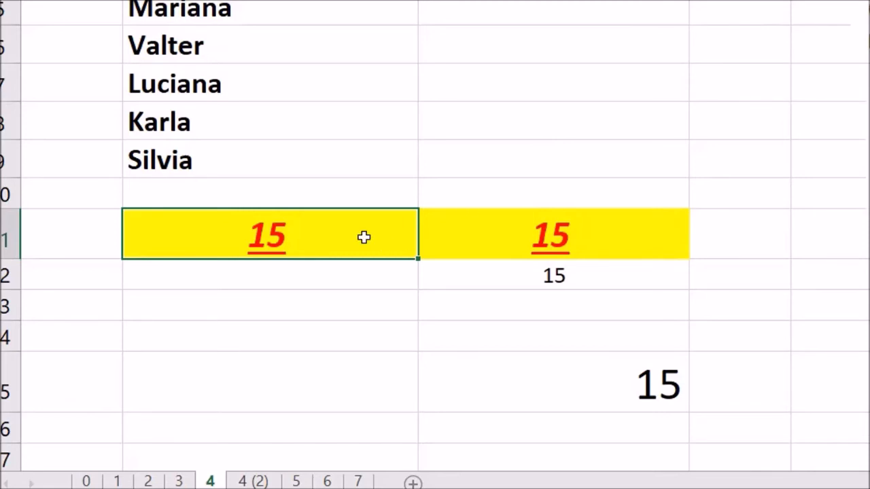
{"action": "key", "text": "ctrl+c"}
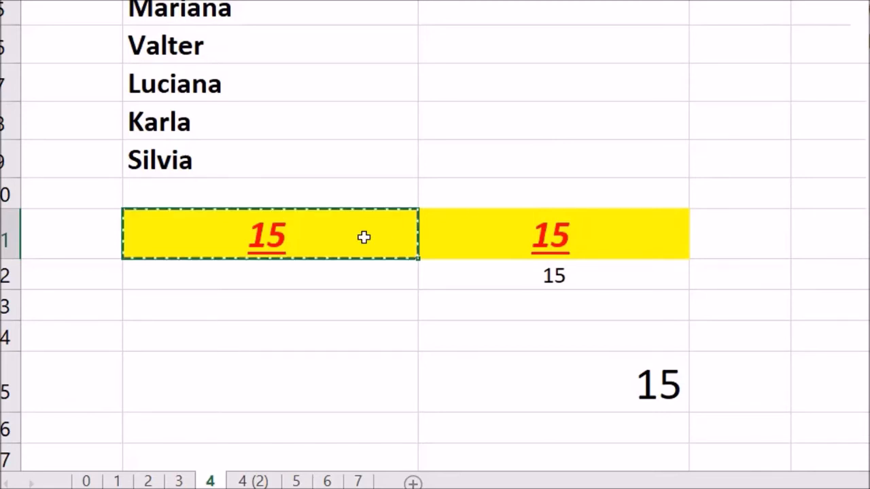
{"action": "left_click", "coordinate": [533, 48]}
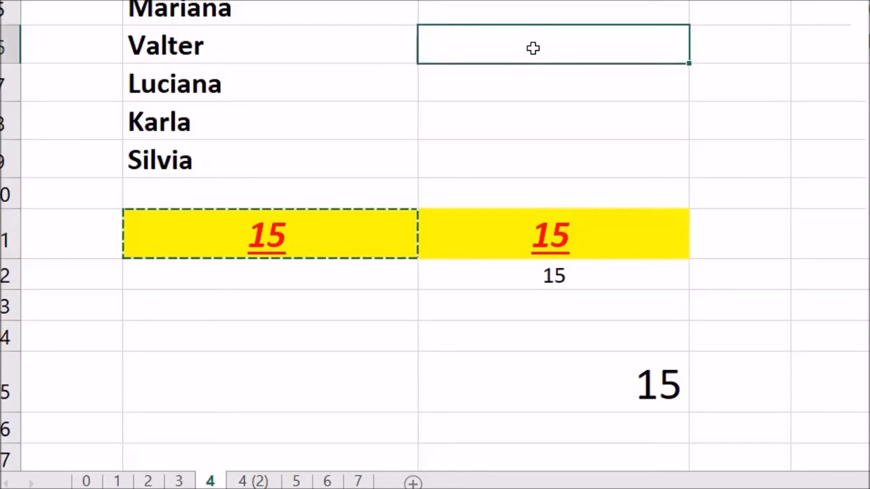
{"action": "key", "text": "ctrl+v"}
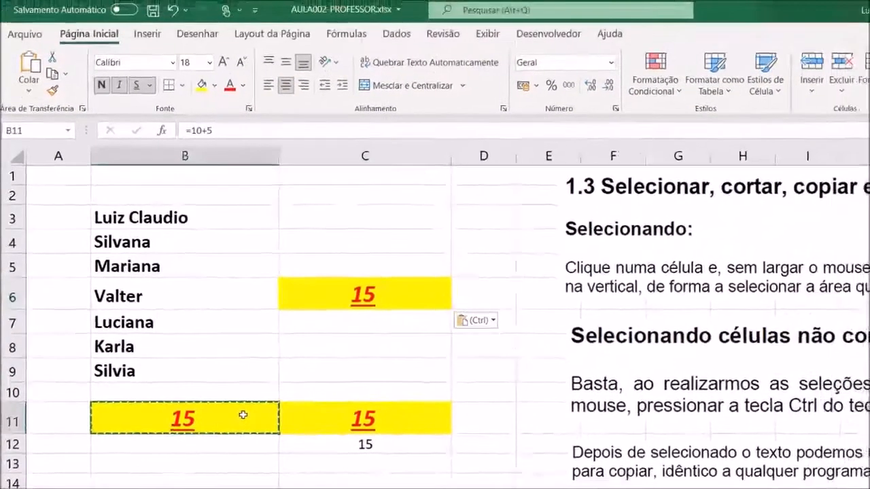
- Copy cell B11 again and paste only its value (Valores) into cell C13
{"action": "right_click", "coordinate": [362, 246]}
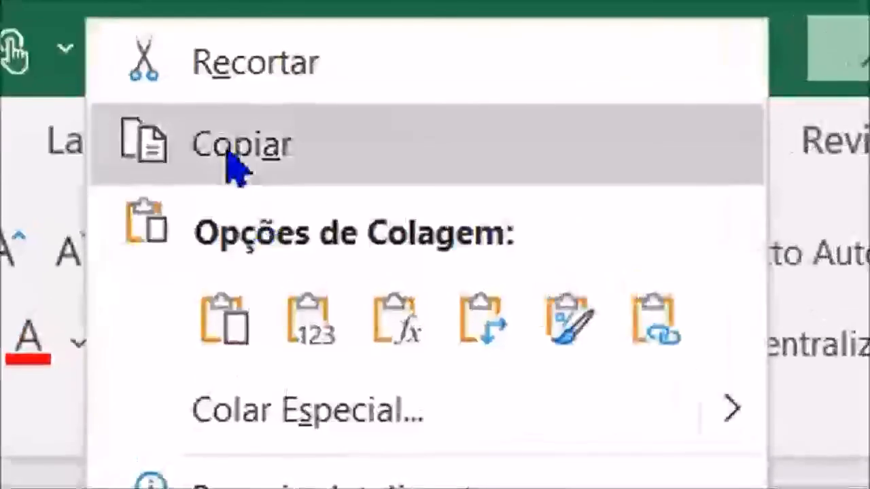
{"action": "left_click", "coordinate": [251, 102]}
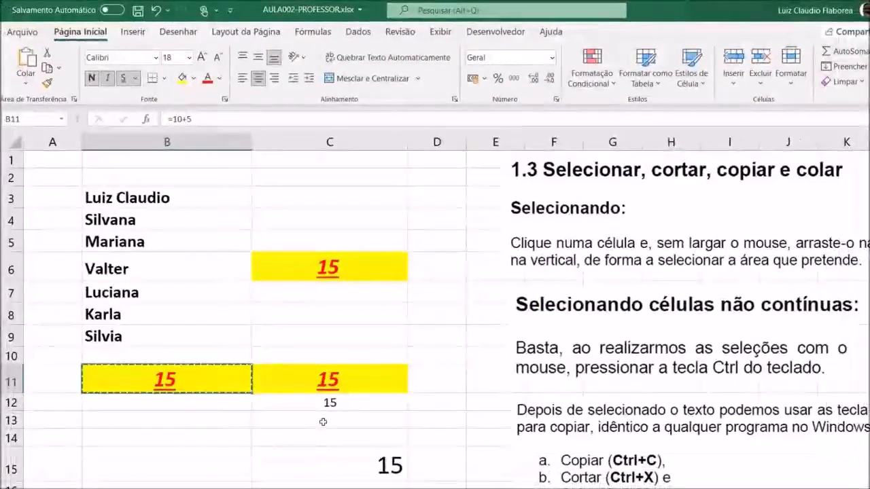
{"action": "left_click", "coordinate": [326, 421]}
{"action": "right_click", "coordinate": [326, 425]}
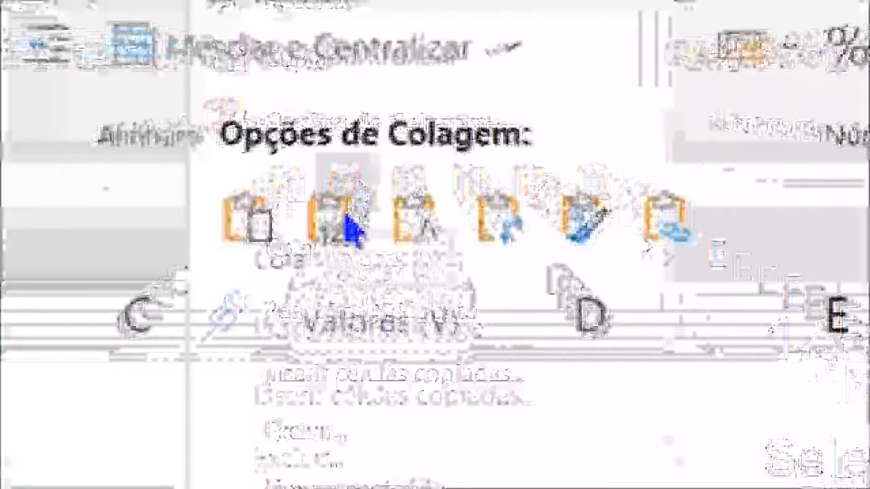
{"action": "left_click", "coordinate": [376, 120]}
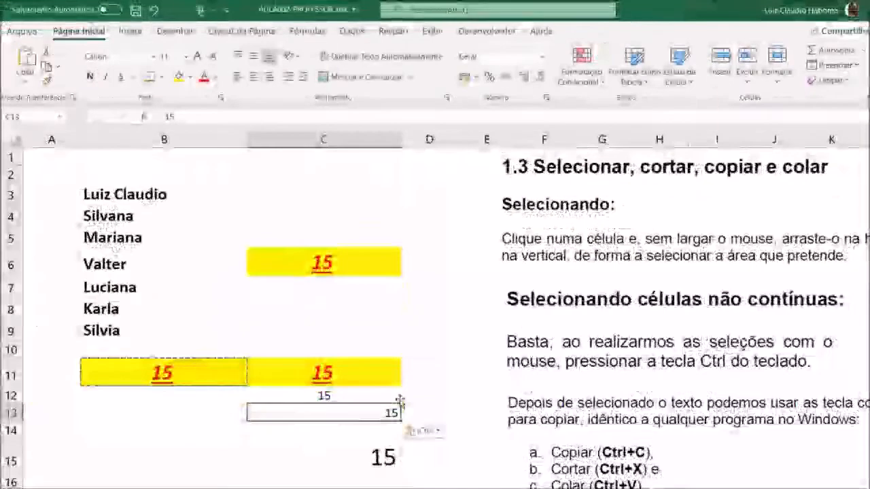
{"action": "left_click", "coordinate": [449, 377]}
{"action": "left_click", "coordinate": [364, 414]}
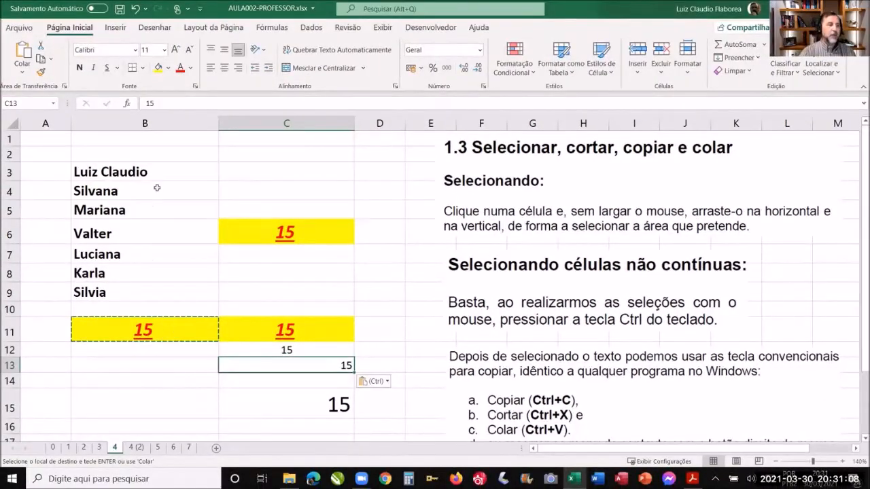
- Copy the list of names in B3:B9 and paste it with its formatting starting at cell B17
{"action": "left_click", "coordinate": [168, 170]}
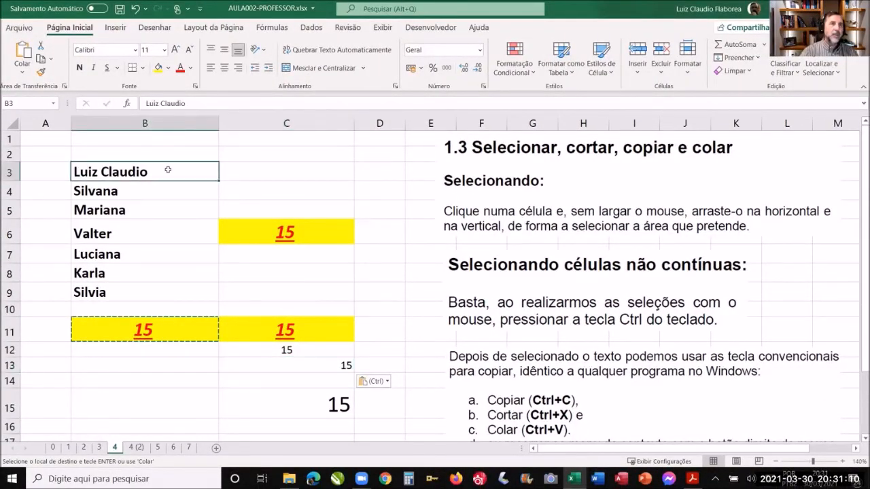
{"action": "left_click_drag", "start_coordinate": [168, 170], "coordinate": [153, 292]}
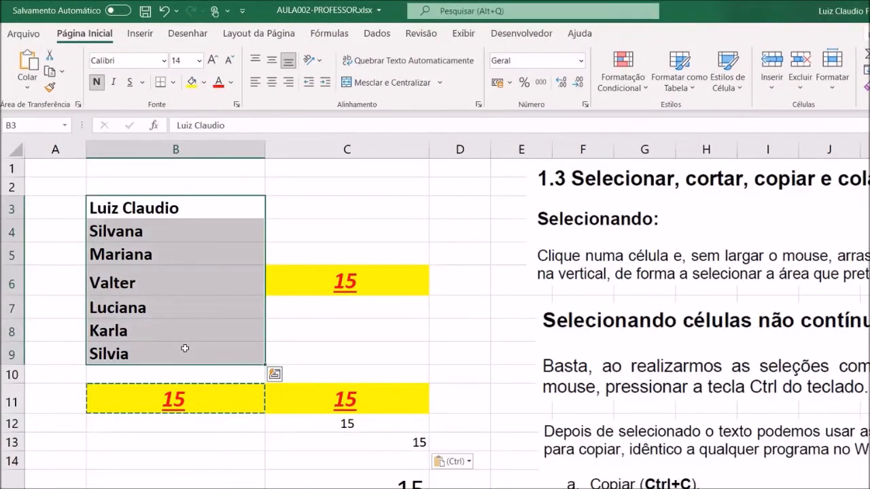
{"action": "right_click", "coordinate": [188, 350]}
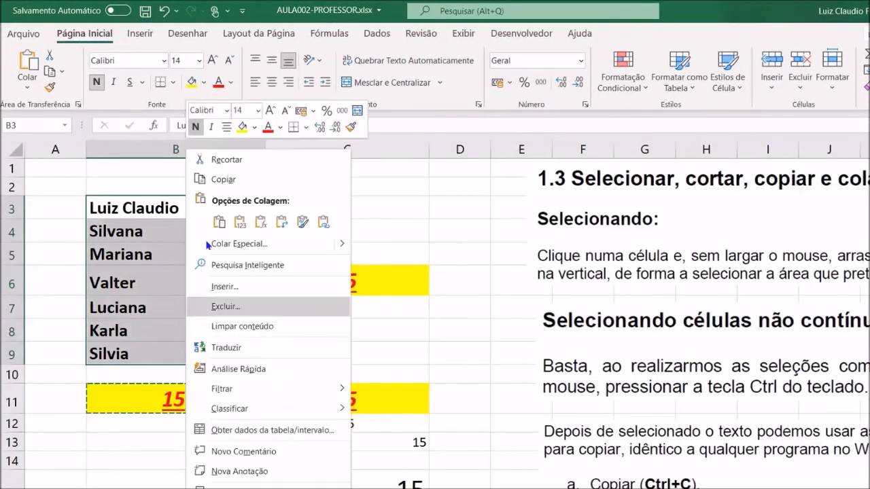
{"action": "left_click", "coordinate": [219, 181]}
{"action": "scroll", "coordinate": [322, 265], "scroll_direction": "down", "scroll_amount": 2}
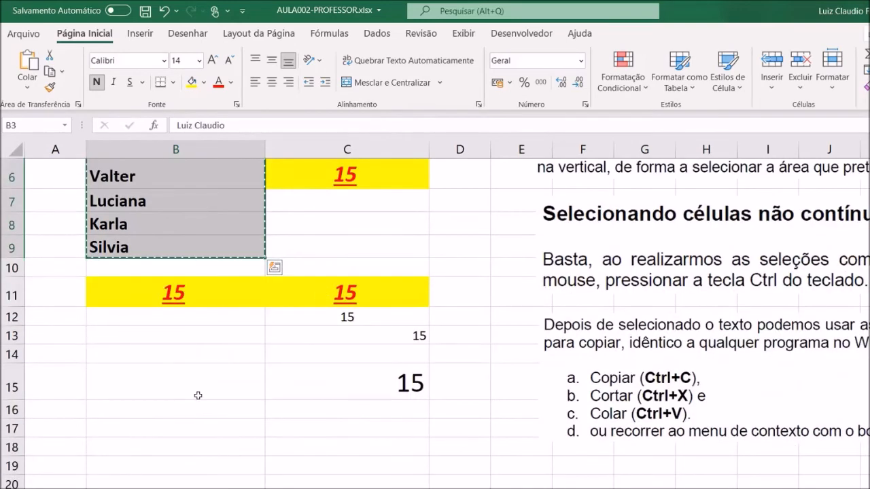
{"action": "scroll", "coordinate": [198, 396], "scroll_direction": "down", "scroll_amount": 1}
{"action": "left_click", "coordinate": [200, 351]}
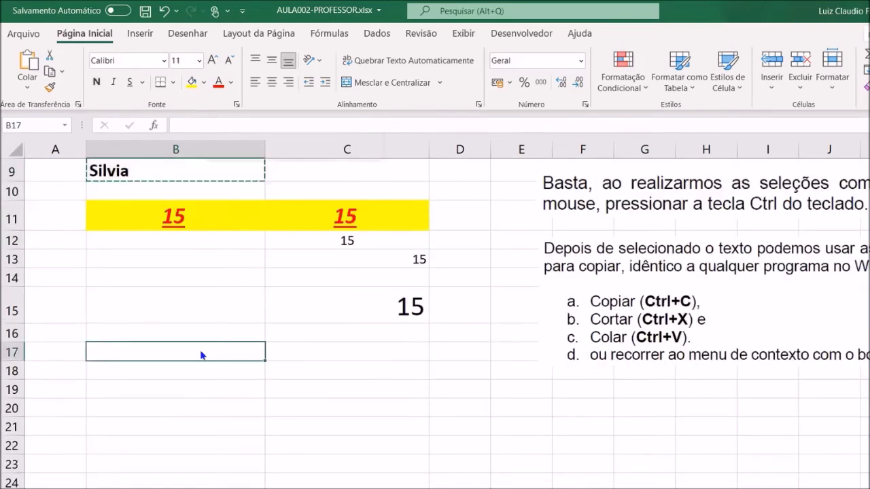
{"action": "right_click", "coordinate": [202, 353]}
{"action": "left_click", "coordinate": [233, 246]}
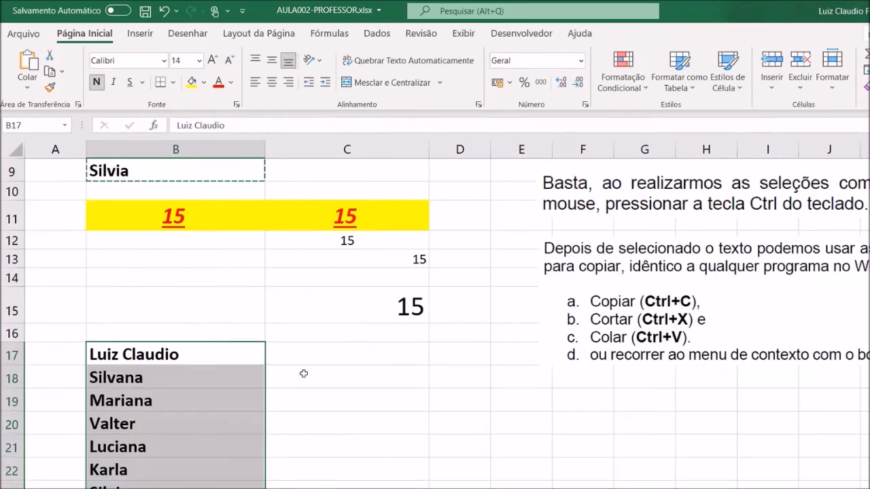
- Compare the original name list in B3:B9 with the pasted copy that starts at cell B17
{"action": "left_click", "coordinate": [322, 402]}
{"action": "scroll", "coordinate": [303, 404], "scroll_direction": "down", "scroll_amount": 1}
{"action": "scroll", "coordinate": [301, 402], "scroll_direction": "up", "scroll_amount": 3}
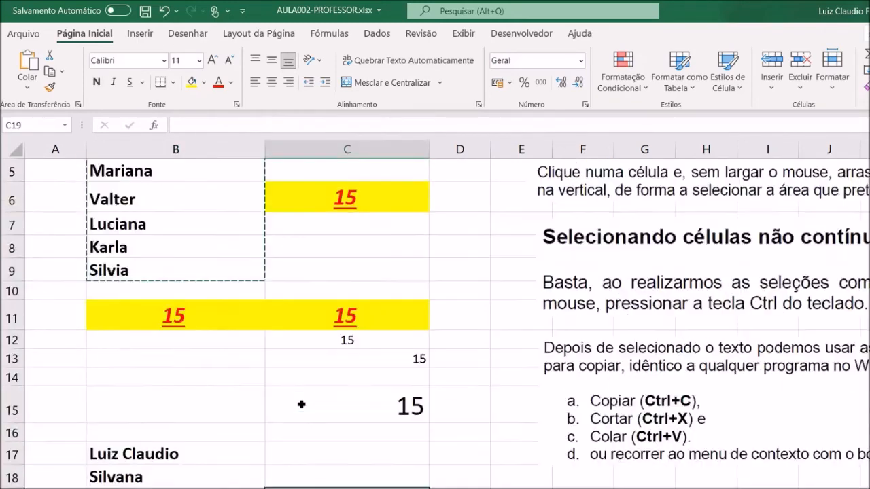
{"action": "left_click_drag", "start_coordinate": [216, 207], "coordinate": [202, 346]}
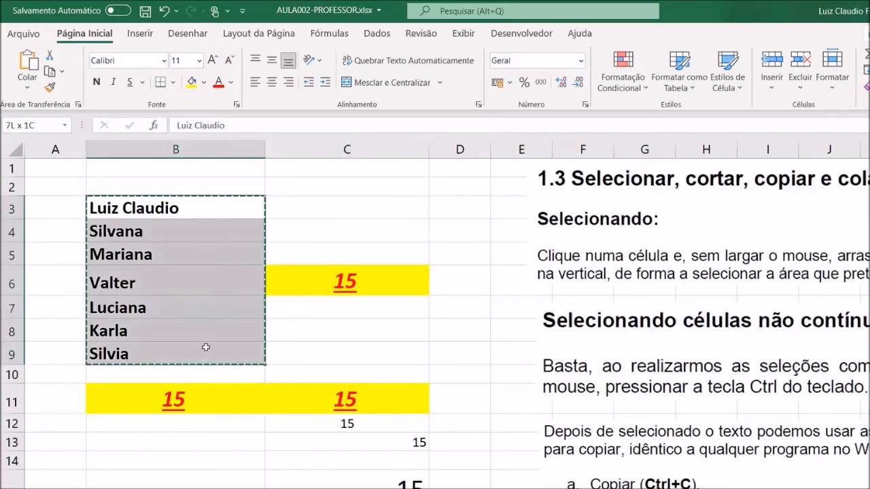
{"action": "scroll", "coordinate": [299, 319], "scroll_direction": "down", "scroll_amount": 3}
{"action": "scroll", "coordinate": [212, 289], "scroll_direction": "down", "scroll_amount": 1}
{"action": "left_click_drag", "start_coordinate": [197, 282], "coordinate": [197, 422]}
{"action": "scroll", "coordinate": [336, 343], "scroll_direction": "up", "scroll_amount": 3}
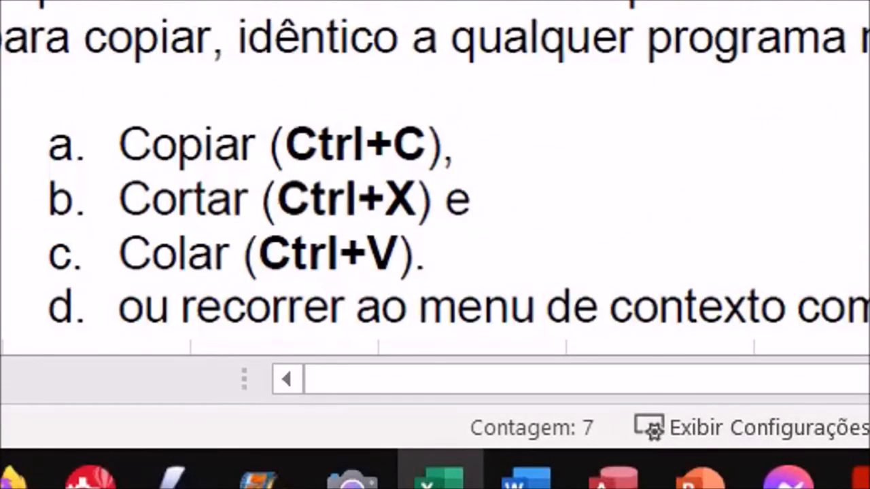
- Cut the names in B3:B9, paste them starting at cell C3, and check the source and destination ranges
{"action": "key", "text": "shift+Down"}
{"action": "key", "text": "shift+Down"}
{"action": "key", "text": "shift+Down"}
{"action": "key", "text": "shift+Down"}
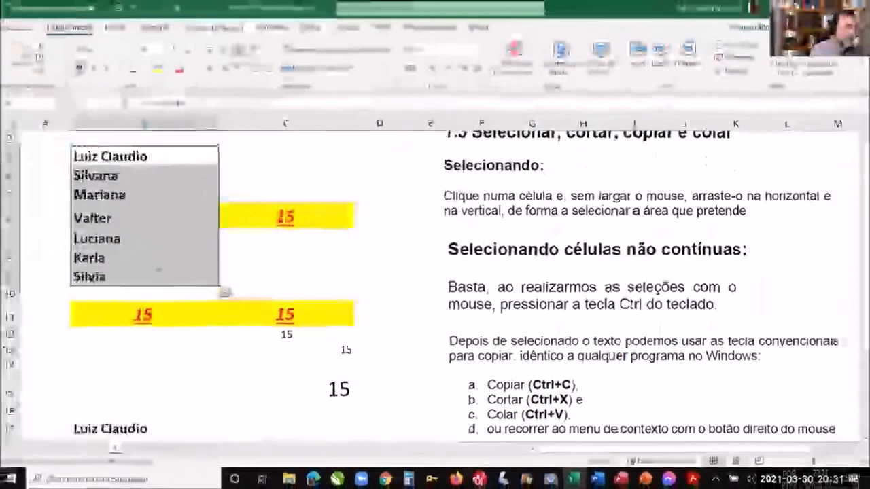
{"action": "left_click", "coordinate": [338, 158]}
{"action": "right_click", "coordinate": [338, 159]}
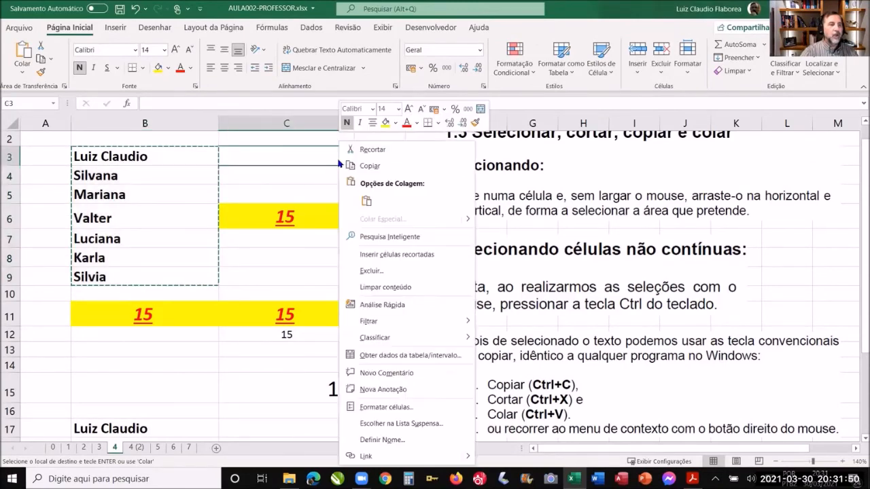
{"action": "left_click", "coordinate": [365, 200]}
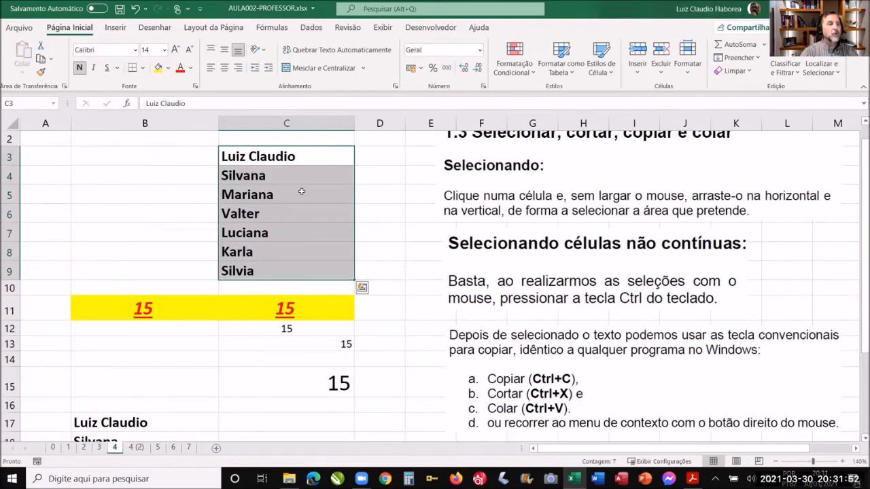
{"action": "left_click_drag", "start_coordinate": [169, 150], "coordinate": [152, 272]}
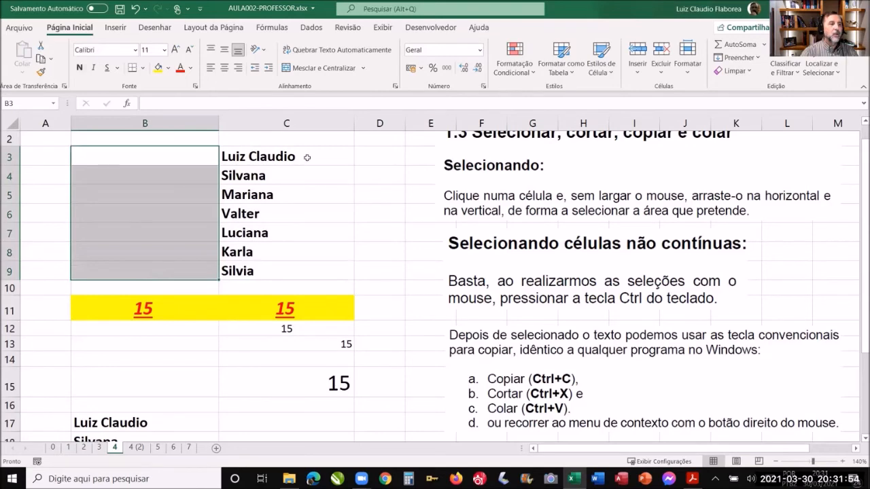
{"action": "left_click_drag", "start_coordinate": [308, 161], "coordinate": [295, 271]}
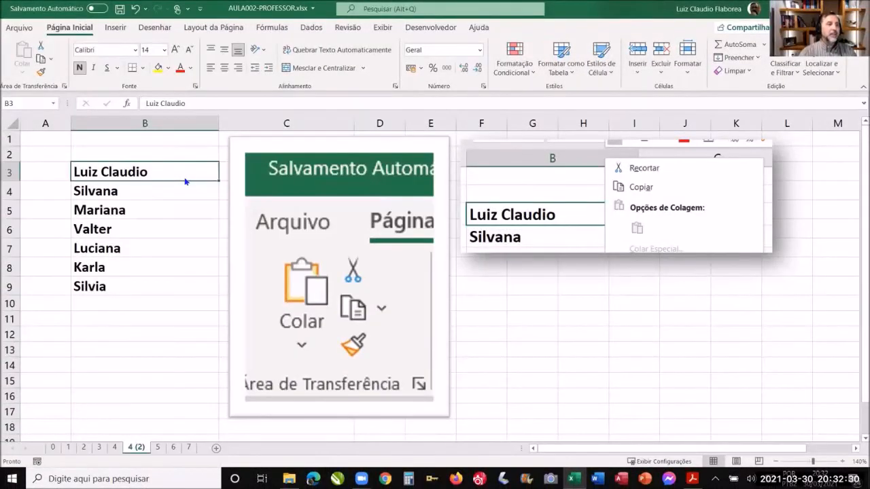
- View the cut, copy and paste options available for cell B3
{"action": "right_click", "coordinate": [185, 177]}
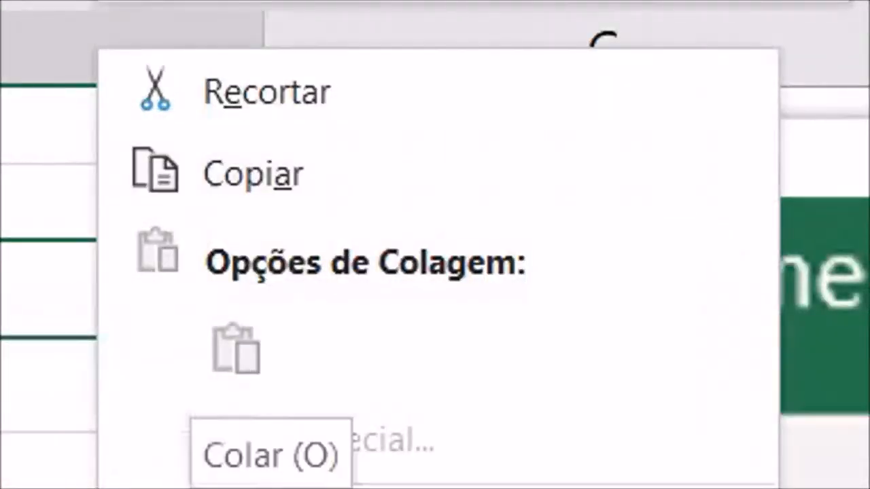
{"action": "key", "text": "Escape"}
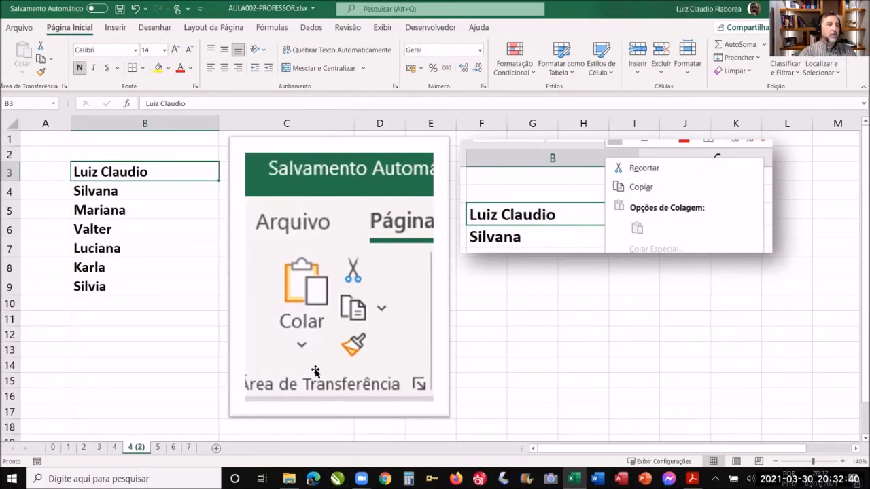
- On sheet 5, select rows 8, 9 and 10 one after another to examine the coloured rows
{"action": "left_click", "coordinate": [158, 447]}
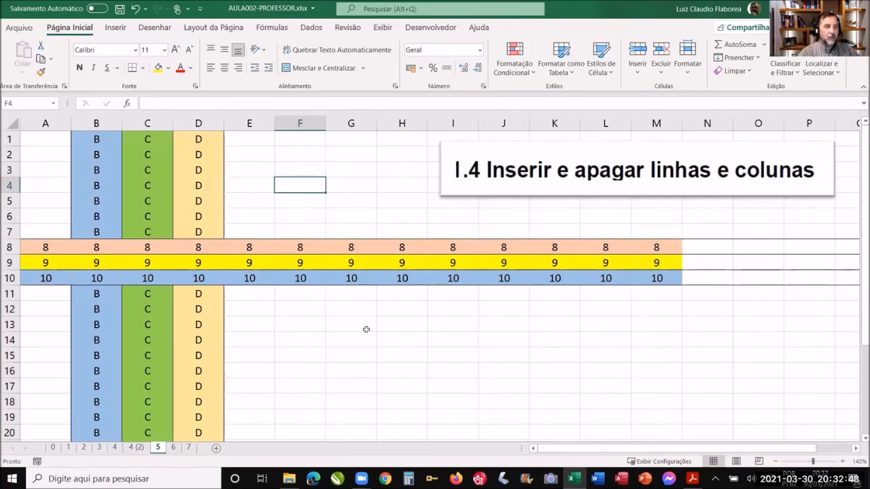
{"action": "left_click", "coordinate": [12, 247]}
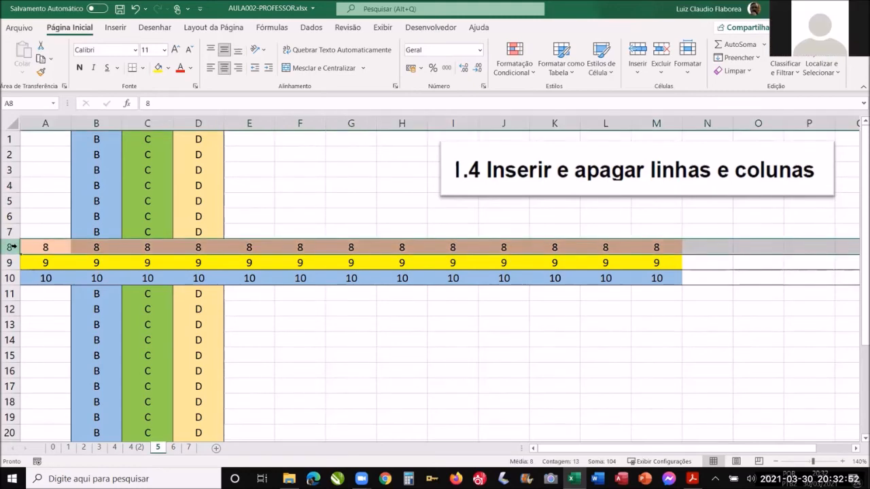
{"action": "left_click", "coordinate": [9, 263]}
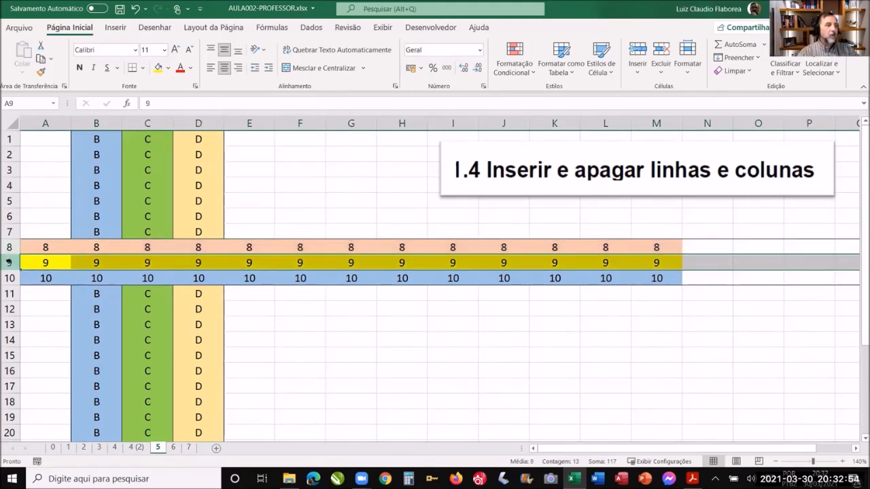
{"action": "left_click", "coordinate": [9, 278]}
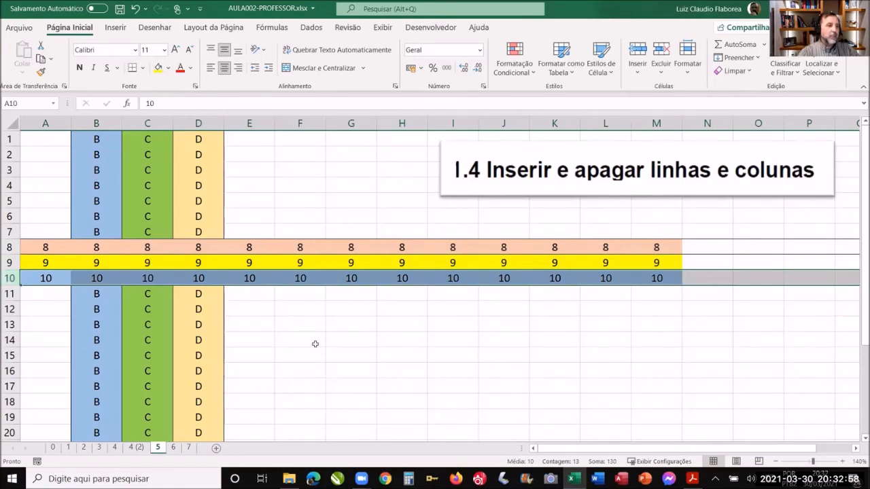
{"action": "left_click", "coordinate": [315, 344]}
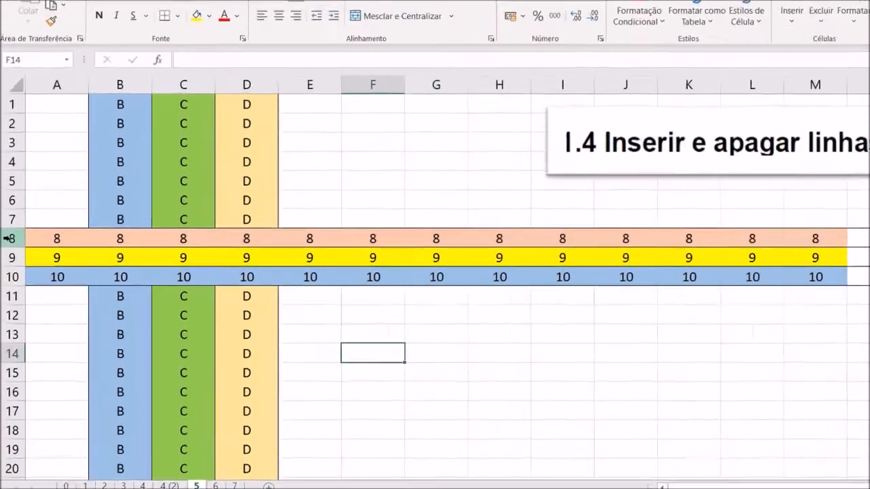
{"action": "left_click", "coordinate": [8, 246]}
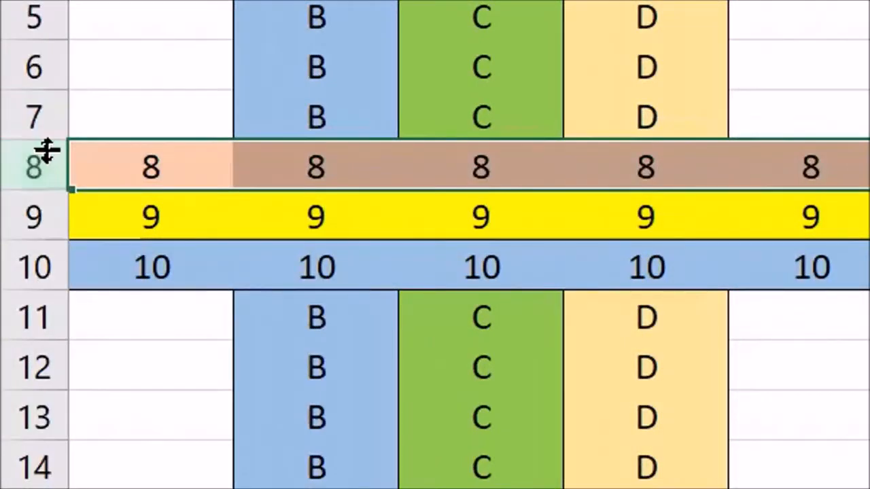
{"action": "left_click", "coordinate": [32, 211]}
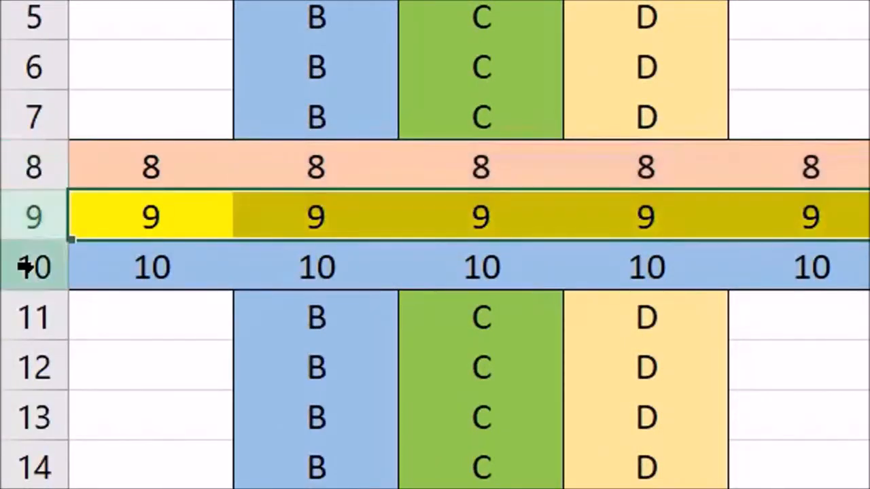
{"action": "left_click", "coordinate": [26, 266]}
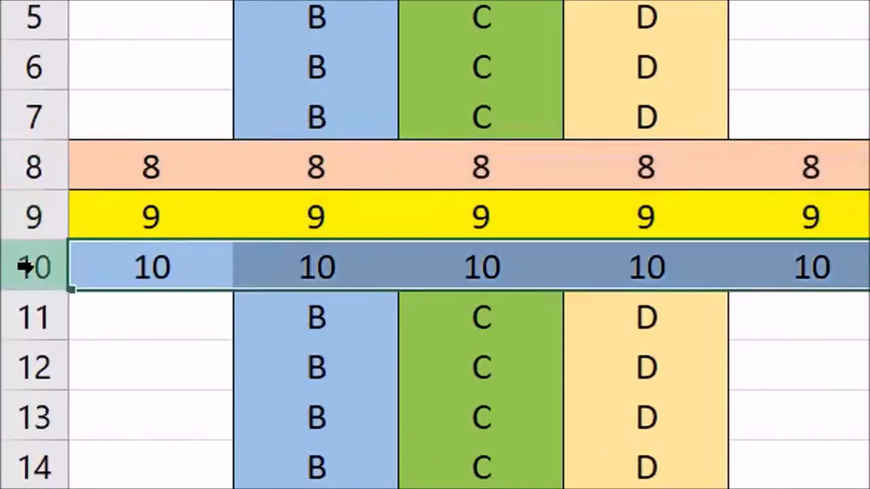
- Delete the entire yellow row 9 from sheet 5
{"action": "left_click", "coordinate": [29, 216]}
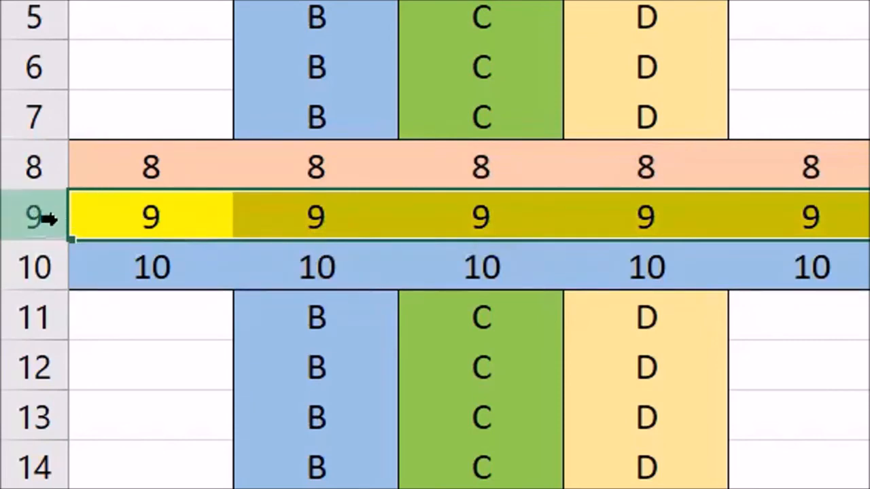
{"action": "right_click", "coordinate": [178, 218]}
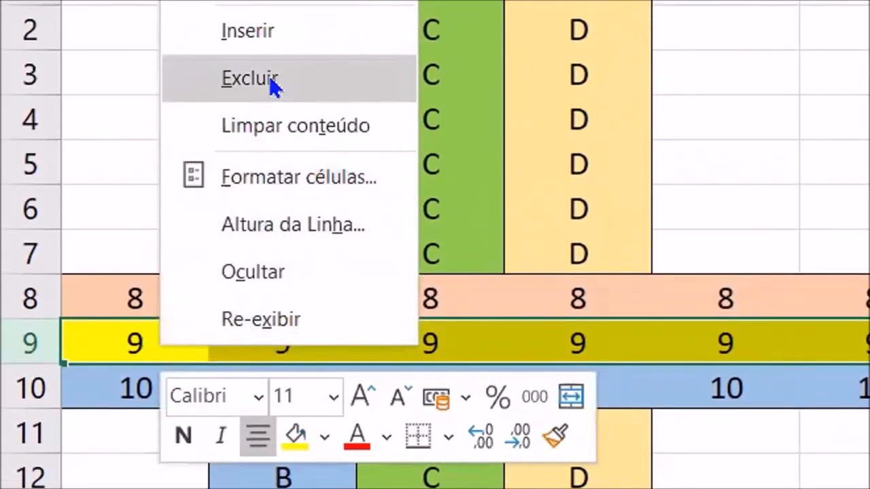
{"action": "left_click", "coordinate": [269, 76]}
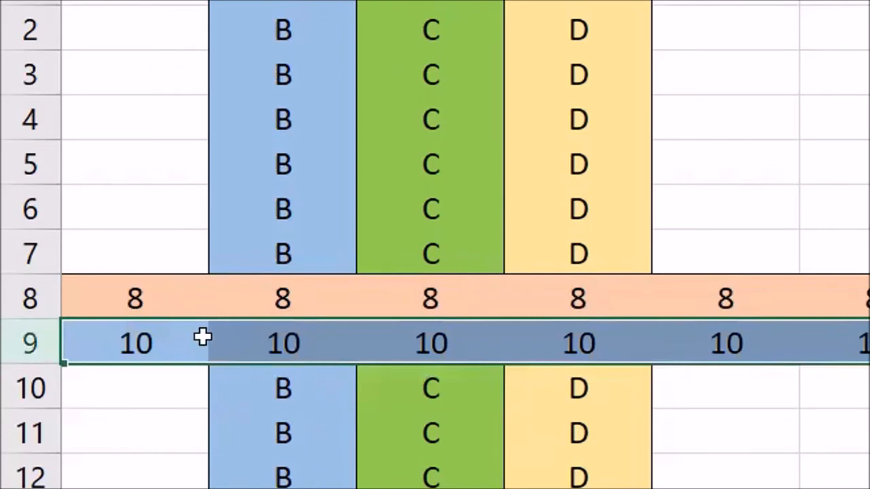
- Select rows 8 and 9 in turn and examine the row numbering around the deleted row
{"action": "left_click", "coordinate": [24, 299]}
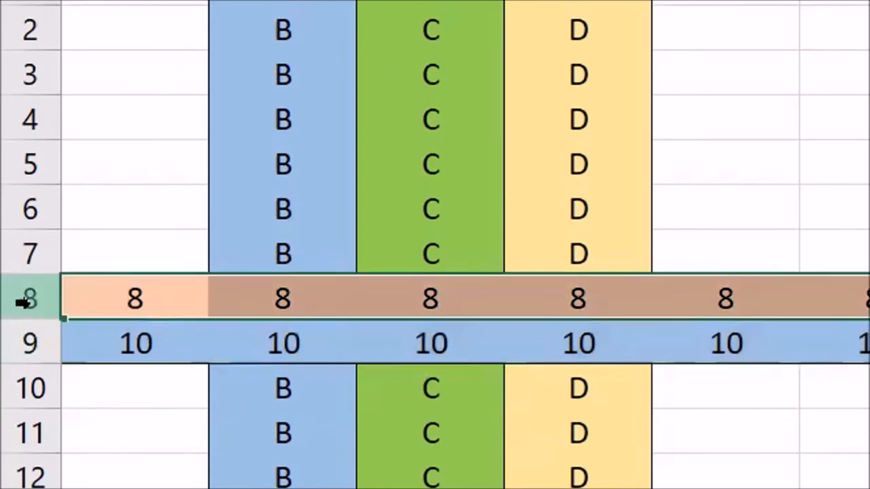
{"action": "left_click", "coordinate": [24, 341]}
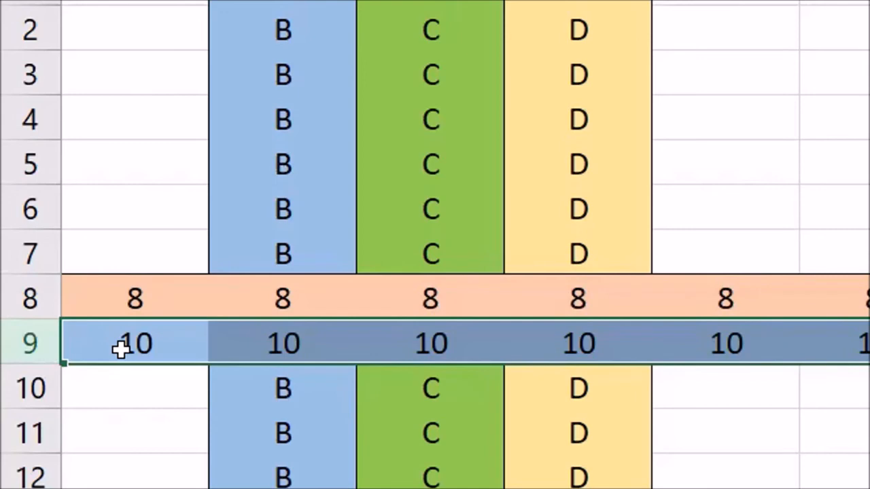
{"action": "left_click_drag", "start_coordinate": [20, 37], "coordinate": [27, 3]}
{"action": "left_click_drag", "start_coordinate": [26, 173], "coordinate": [94, 17]}
{"action": "left_click", "coordinate": [815, 197]}
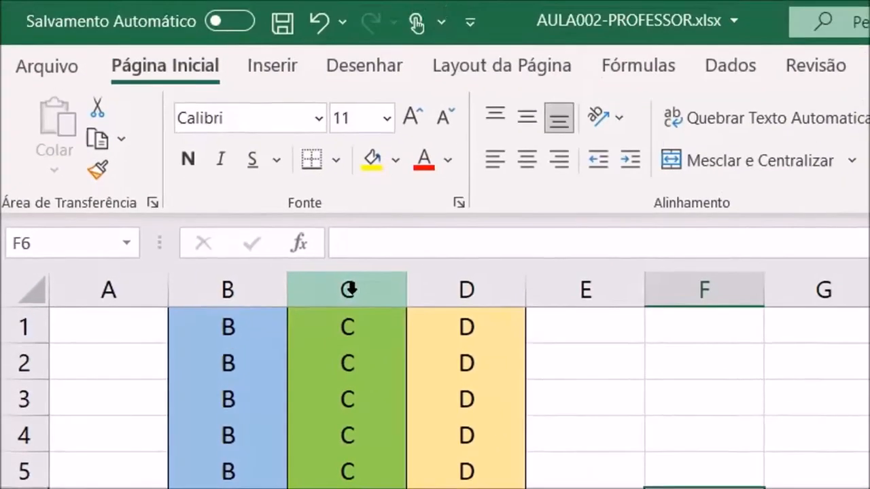
- Select columns C, E and G in turn to show how whole columns are selected
{"action": "left_click", "coordinate": [369, 203]}
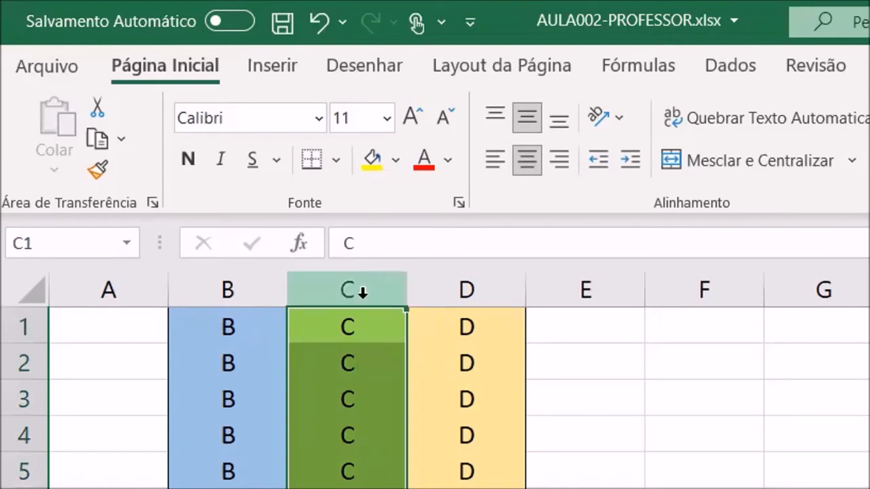
{"action": "left_click", "coordinate": [581, 290]}
{"action": "left_click", "coordinate": [786, 285]}
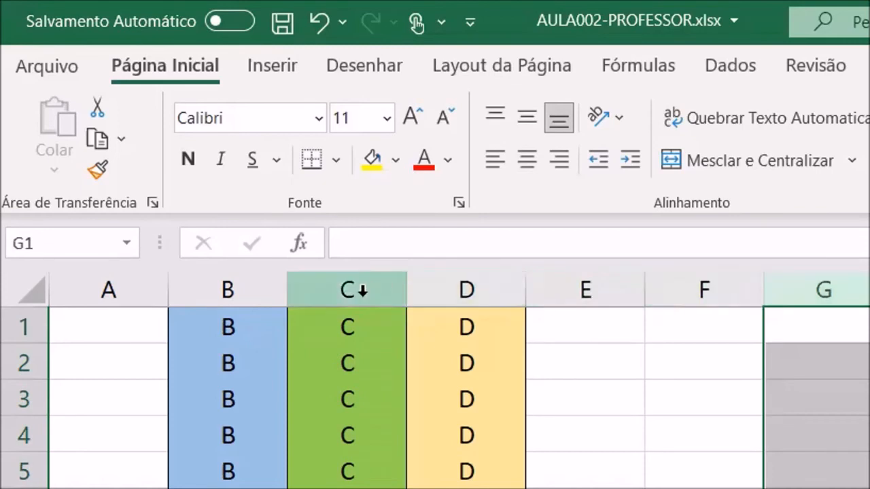
- Delete the entire green column C
{"action": "left_click", "coordinate": [362, 290]}
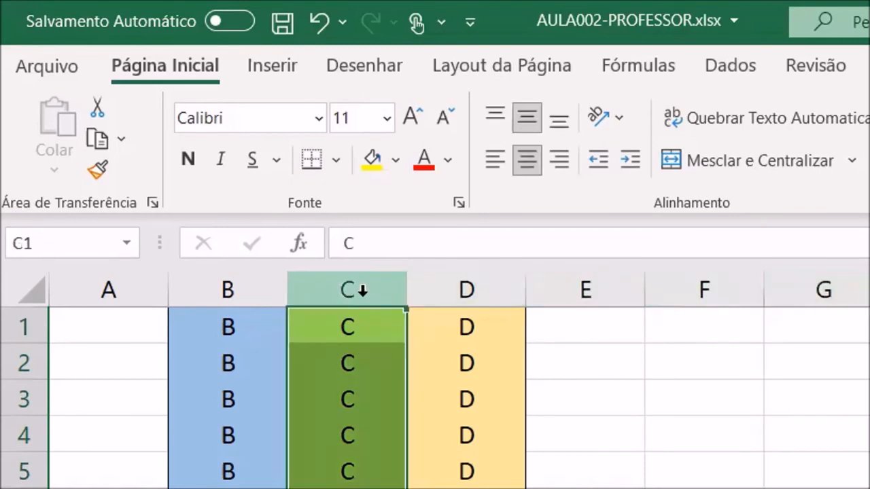
{"action": "right_click", "coordinate": [350, 363]}
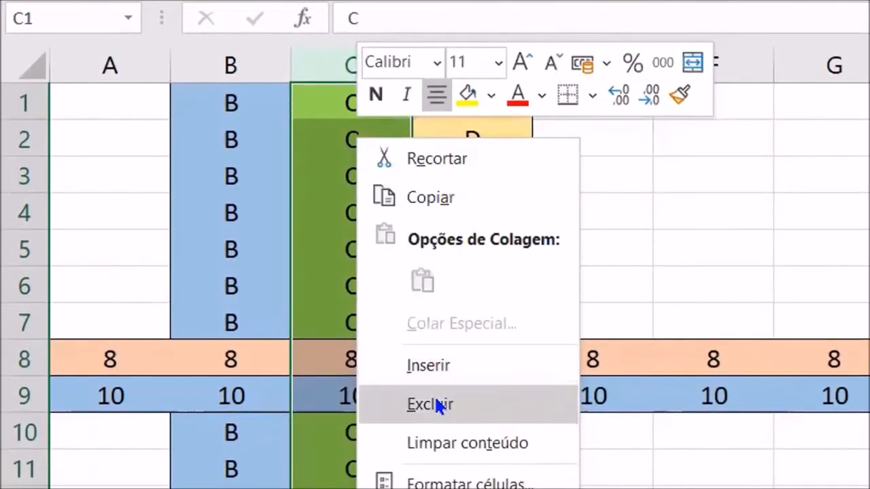
{"action": "left_click", "coordinate": [436, 401]}
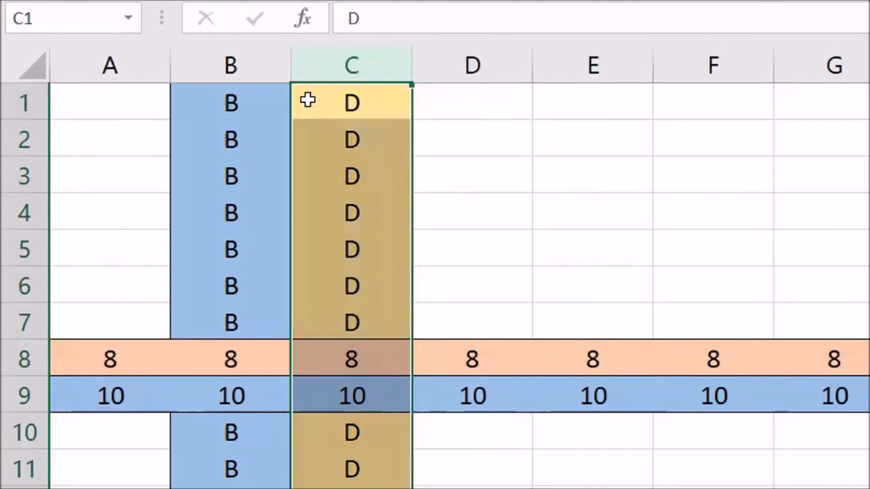
- Select columns B, C and D in turn and compare their letters with the cell contents after the deletion
{"action": "left_click", "coordinate": [259, 65]}
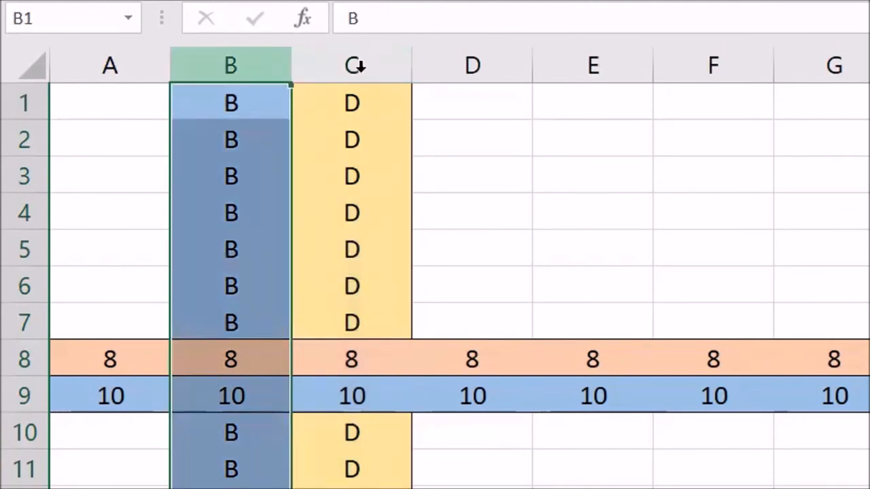
{"action": "left_click", "coordinate": [355, 65]}
{"action": "left_click", "coordinate": [355, 109]}
{"action": "left_click_drag", "start_coordinate": [340, 259], "coordinate": [343, 488]}
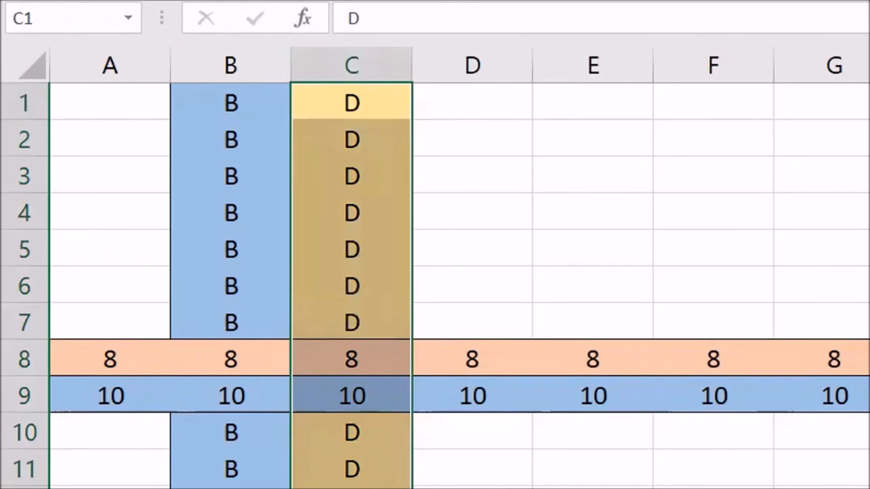
{"action": "left_click_drag", "start_coordinate": [454, 110], "coordinate": [454, 488]}
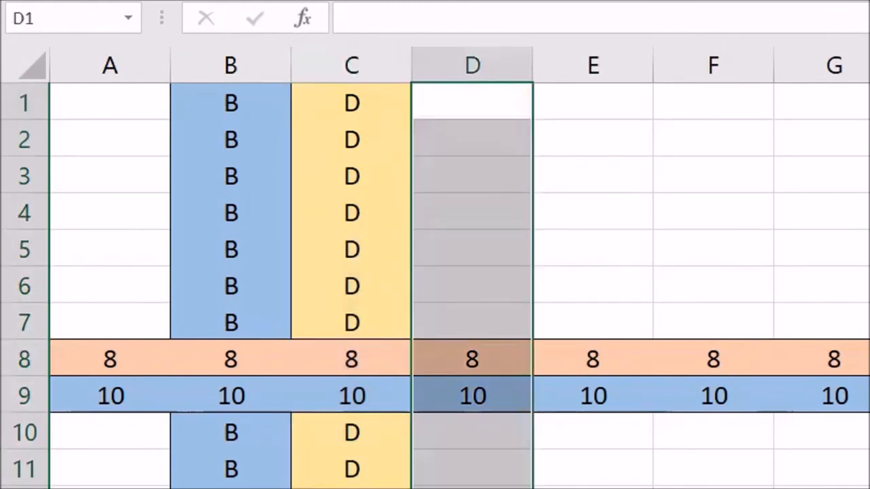
{"action": "left_click_drag", "start_coordinate": [105, 55], "coordinate": [413, 114]}
{"action": "left_click", "coordinate": [358, 64]}
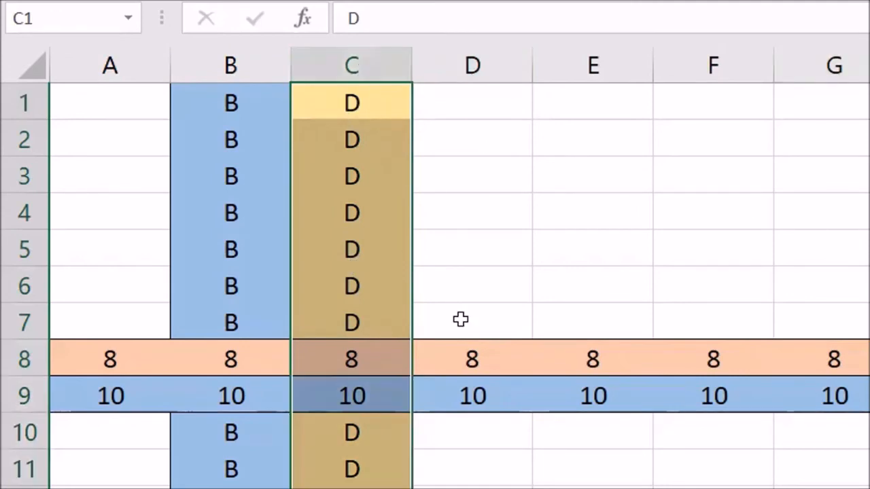
{"action": "left_click_drag", "start_coordinate": [130, 57], "coordinate": [738, 132]}
- Switch to sheet 6 and save the workbook under its existing name
{"action": "left_click", "coordinate": [739, 131]}
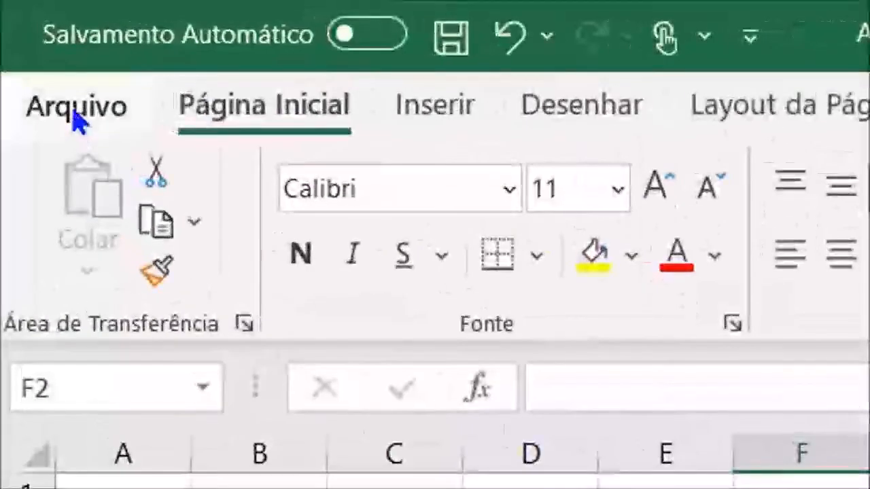
{"action": "left_click", "coordinate": [31, 48]}
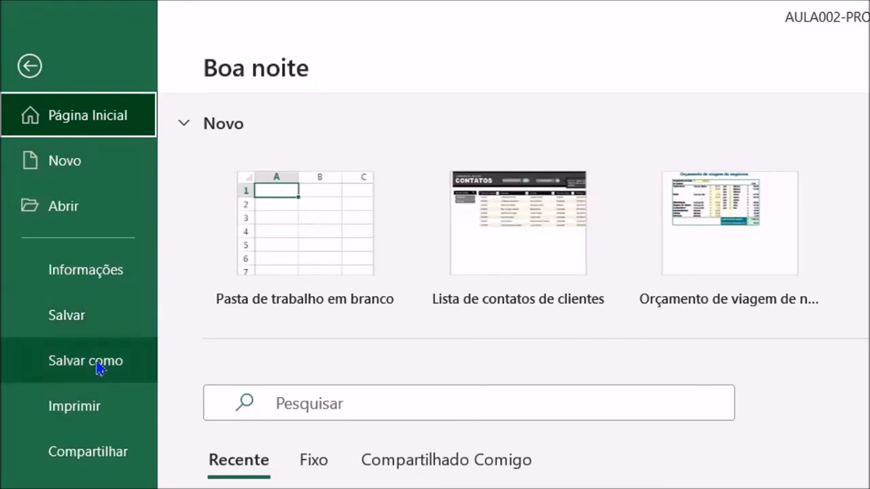
{"action": "left_click", "coordinate": [111, 331]}
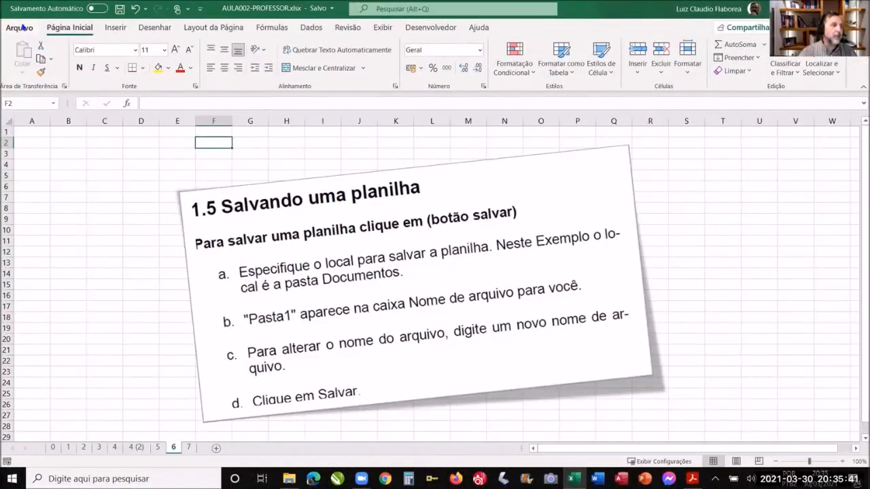
- Save a copy of the workbook in the AULA 002 folder as AULA002-PROFESSOR-TESTE in xlsx format
{"action": "left_click", "coordinate": [20, 28]}
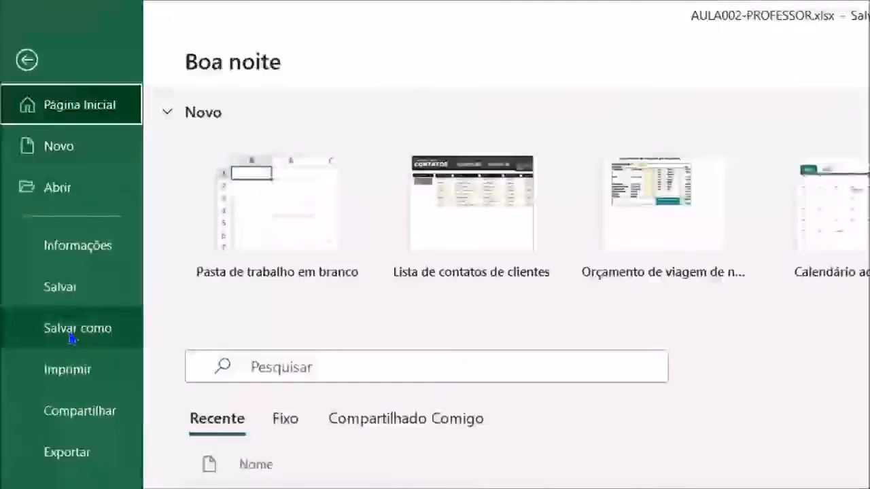
{"action": "left_click", "coordinate": [58, 258]}
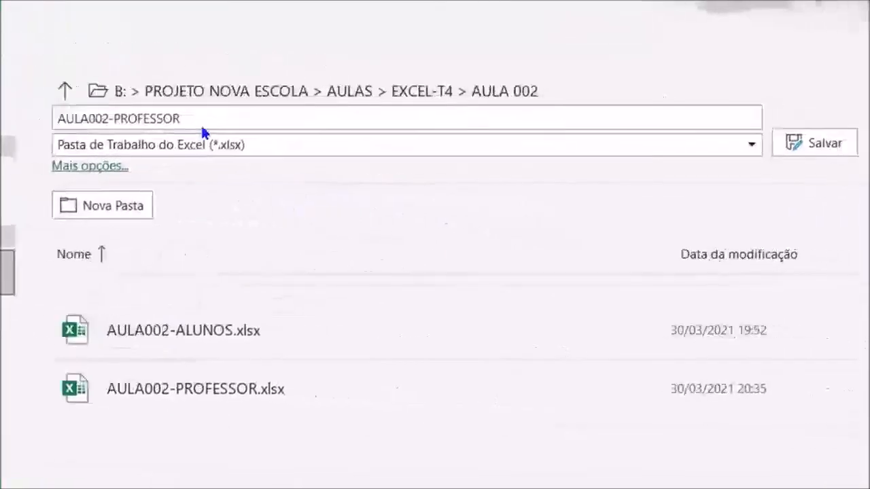
{"action": "left_click", "coordinate": [187, 117]}
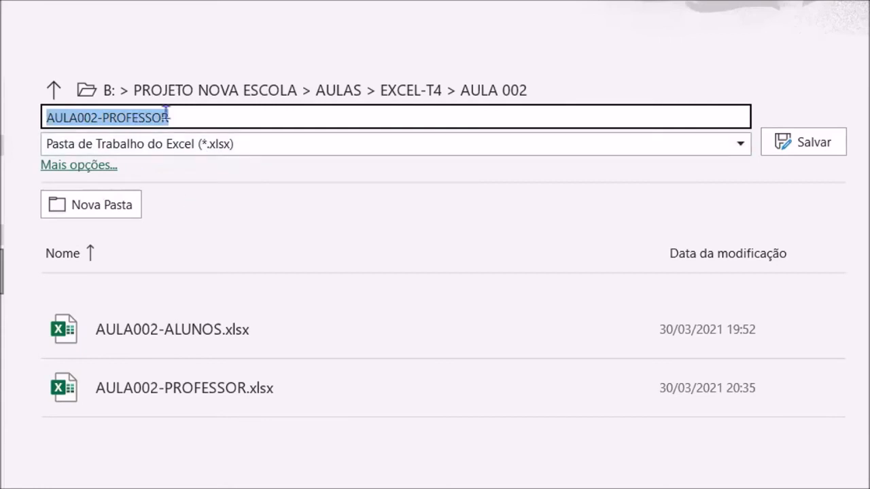
{"action": "left_click", "coordinate": [202, 117]}
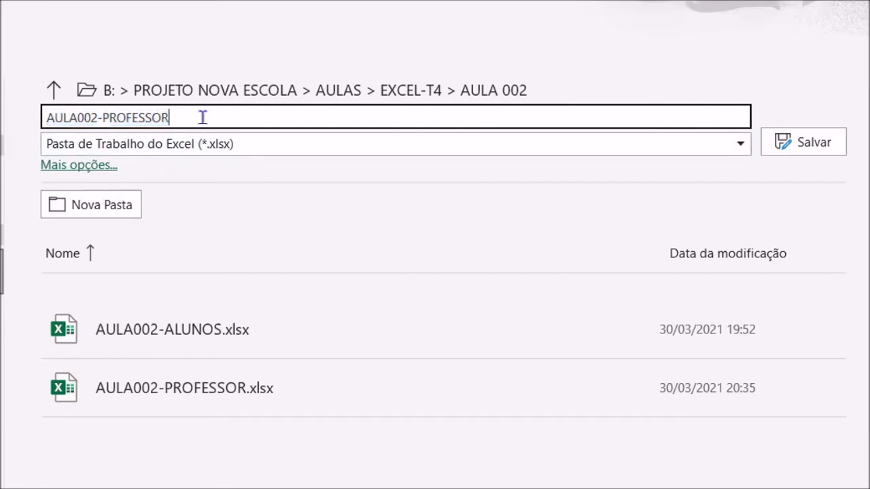
{"action": "type", "text": "-TESTE"}
{"action": "left_click", "coordinate": [802, 149]}
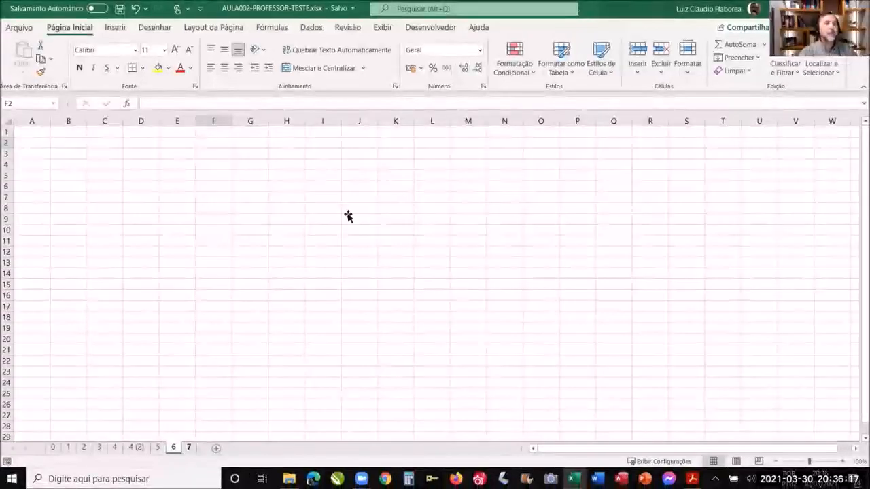
- Show sheet 7 about opening a spreadsheet and close the AULA002-PROFESSOR-TESTE workbook
{"action": "left_click", "coordinate": [189, 448]}
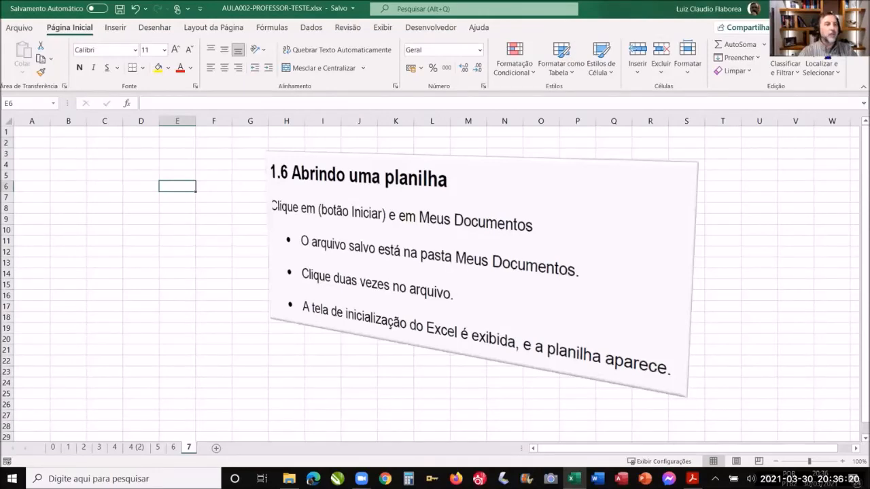
{"action": "left_click", "coordinate": [856, 9]}
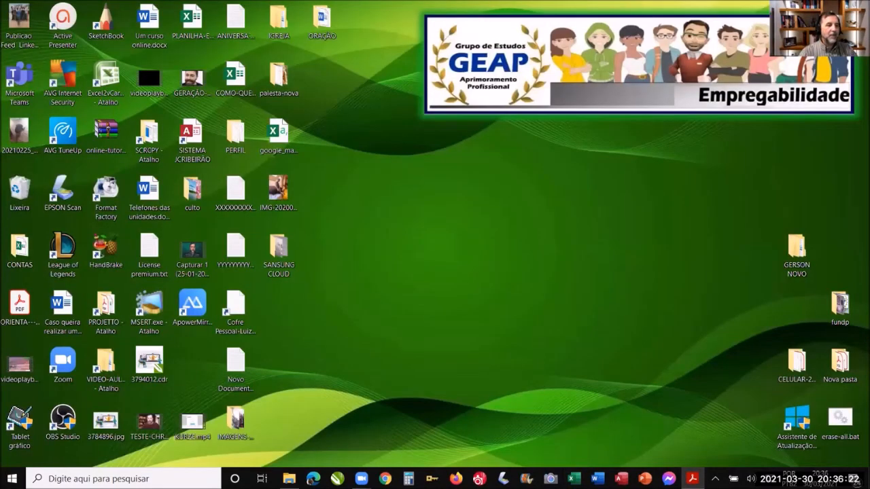
- In File Explorer, browse to the folder PROJETO NOVA ESCOLA > AULAS > EXCEL-T4 > AULA 002
{"action": "left_click", "coordinate": [290, 479]}
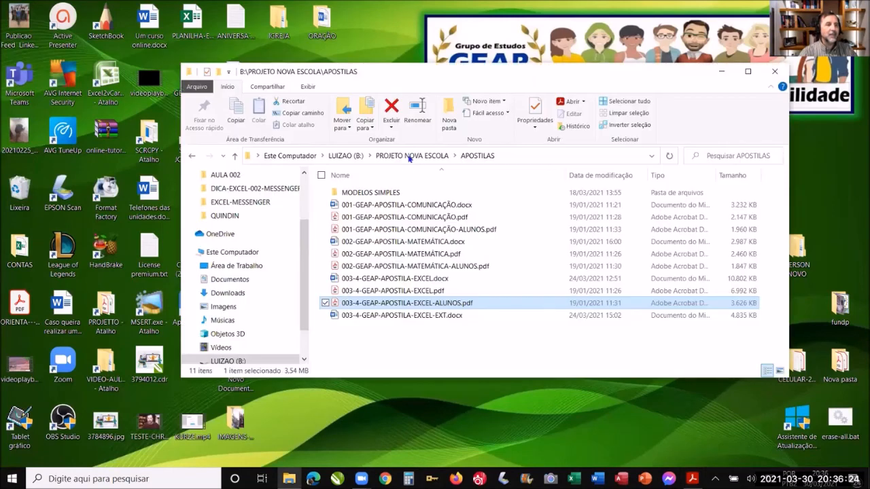
{"action": "left_click", "coordinate": [409, 157]}
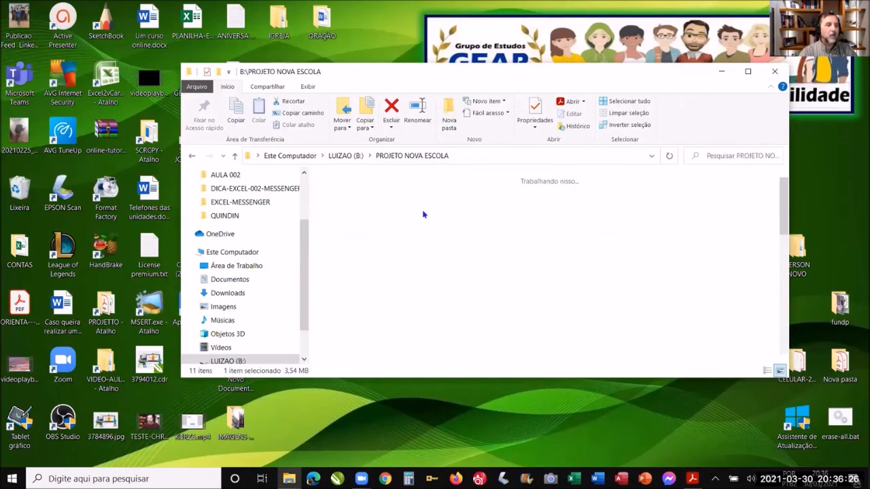
{"action": "double_click", "coordinate": [393, 227]}
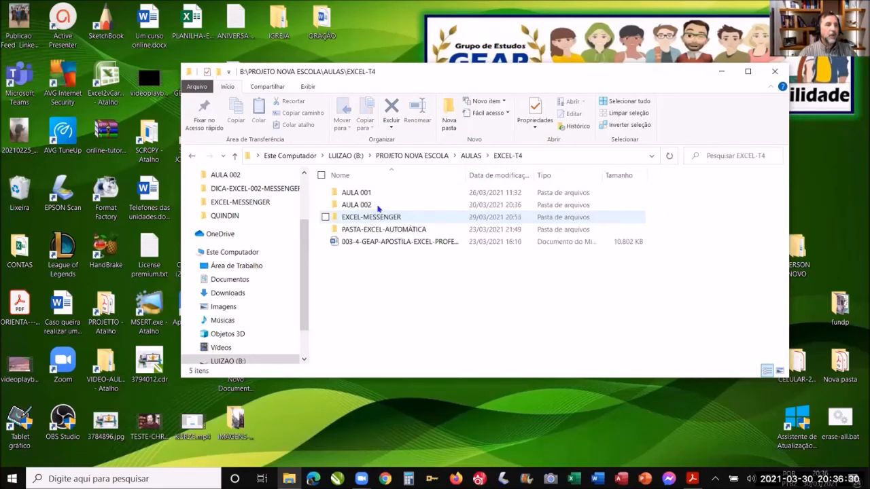
{"action": "left_click", "coordinate": [380, 206]}
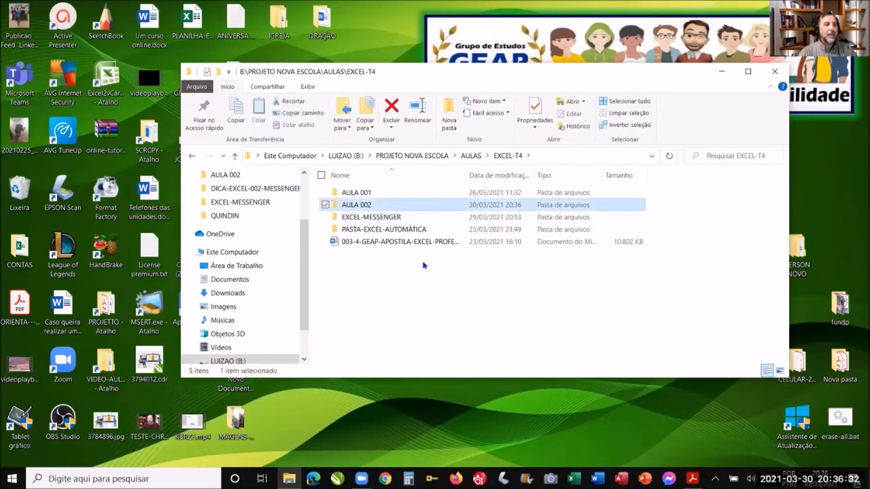
{"action": "double_click", "coordinate": [370, 206]}
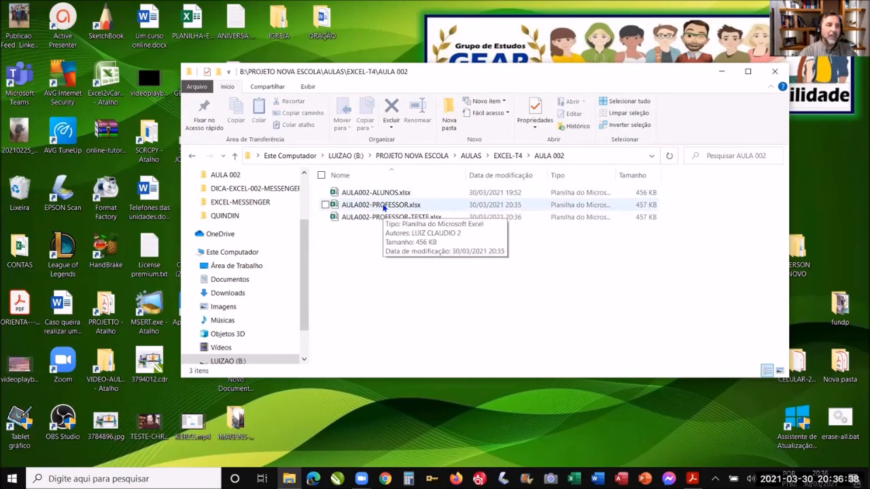
- Open the workbook AULA002-PROFESSOR.xlsx from the AULA 002 folder and select cell S13 on sheet 6
{"action": "double_click", "coordinate": [383, 206]}
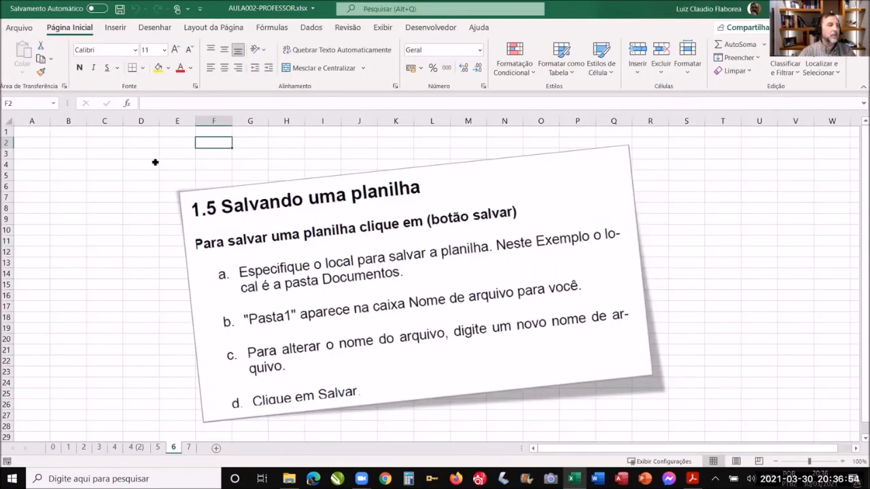
{"action": "left_click", "coordinate": [700, 263]}
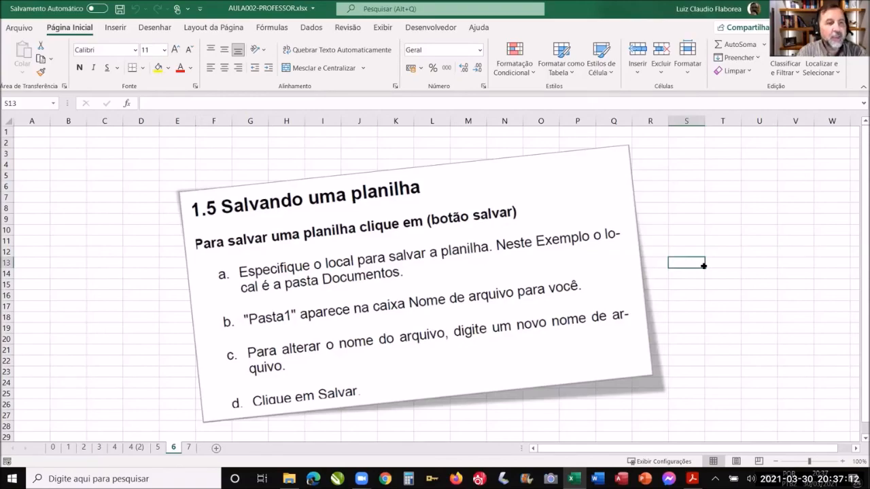